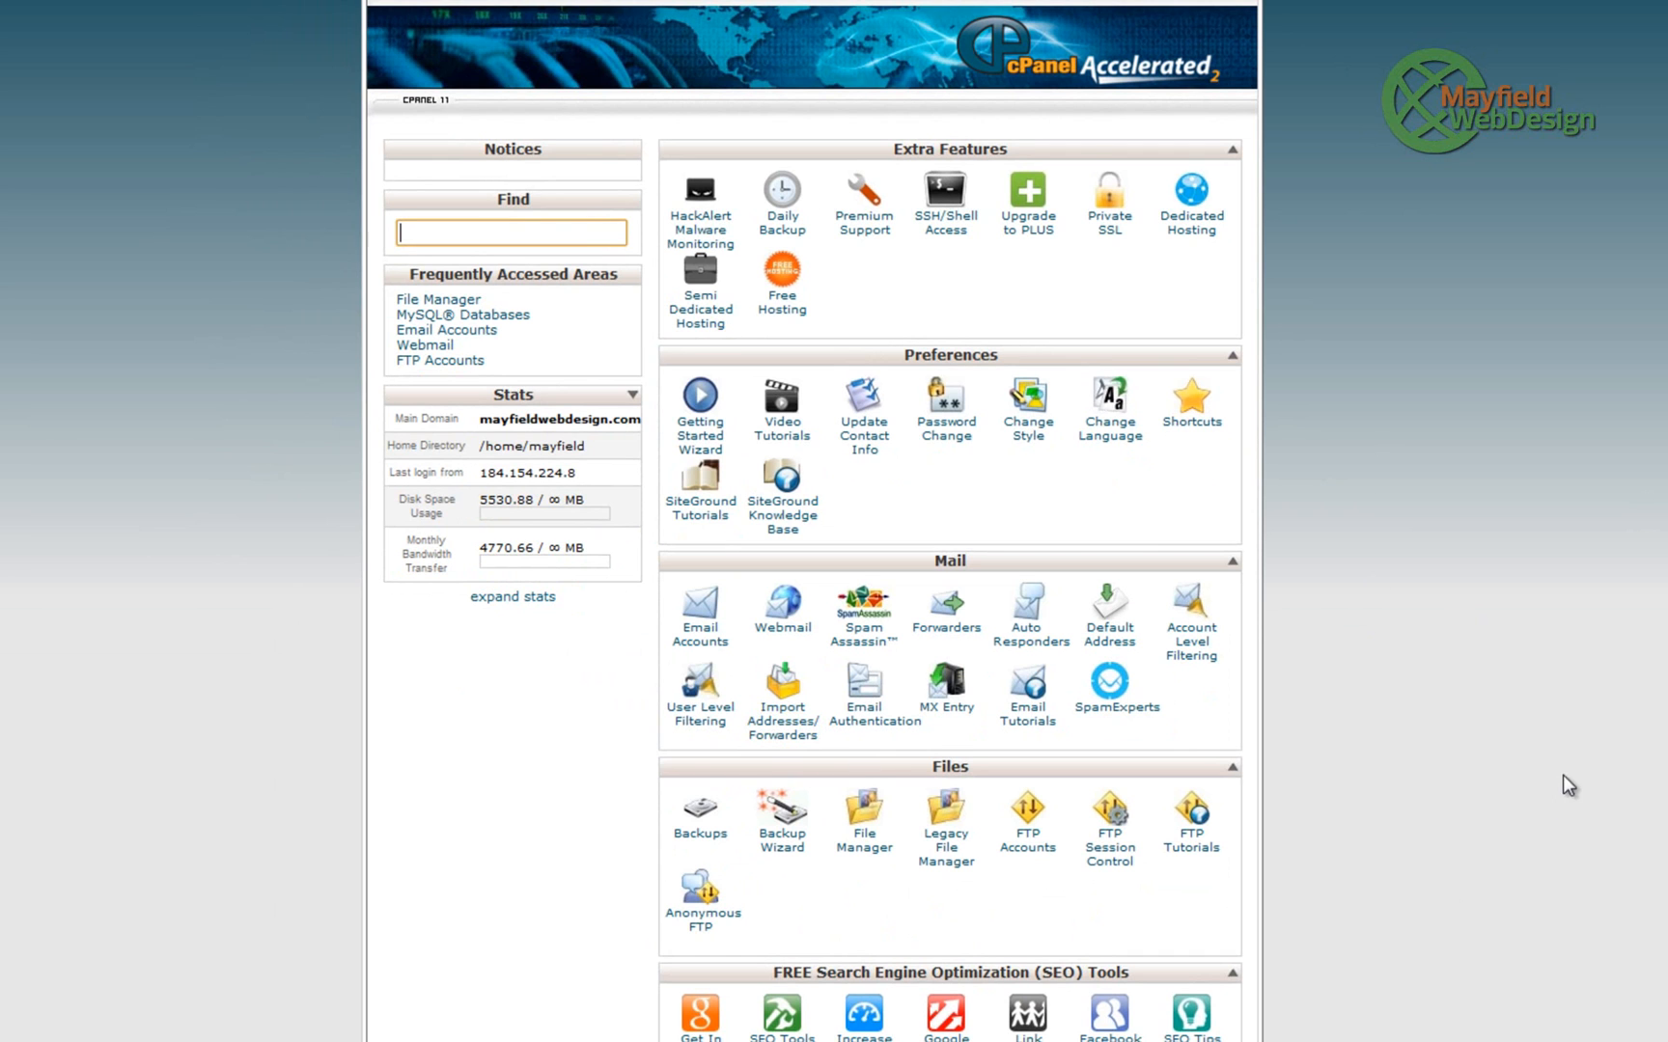
- Browse joomla.org and go to its Joomla 2.5 download page
scroll(1550, 790, down, 2)
scroll(1550, 790, down, 10)
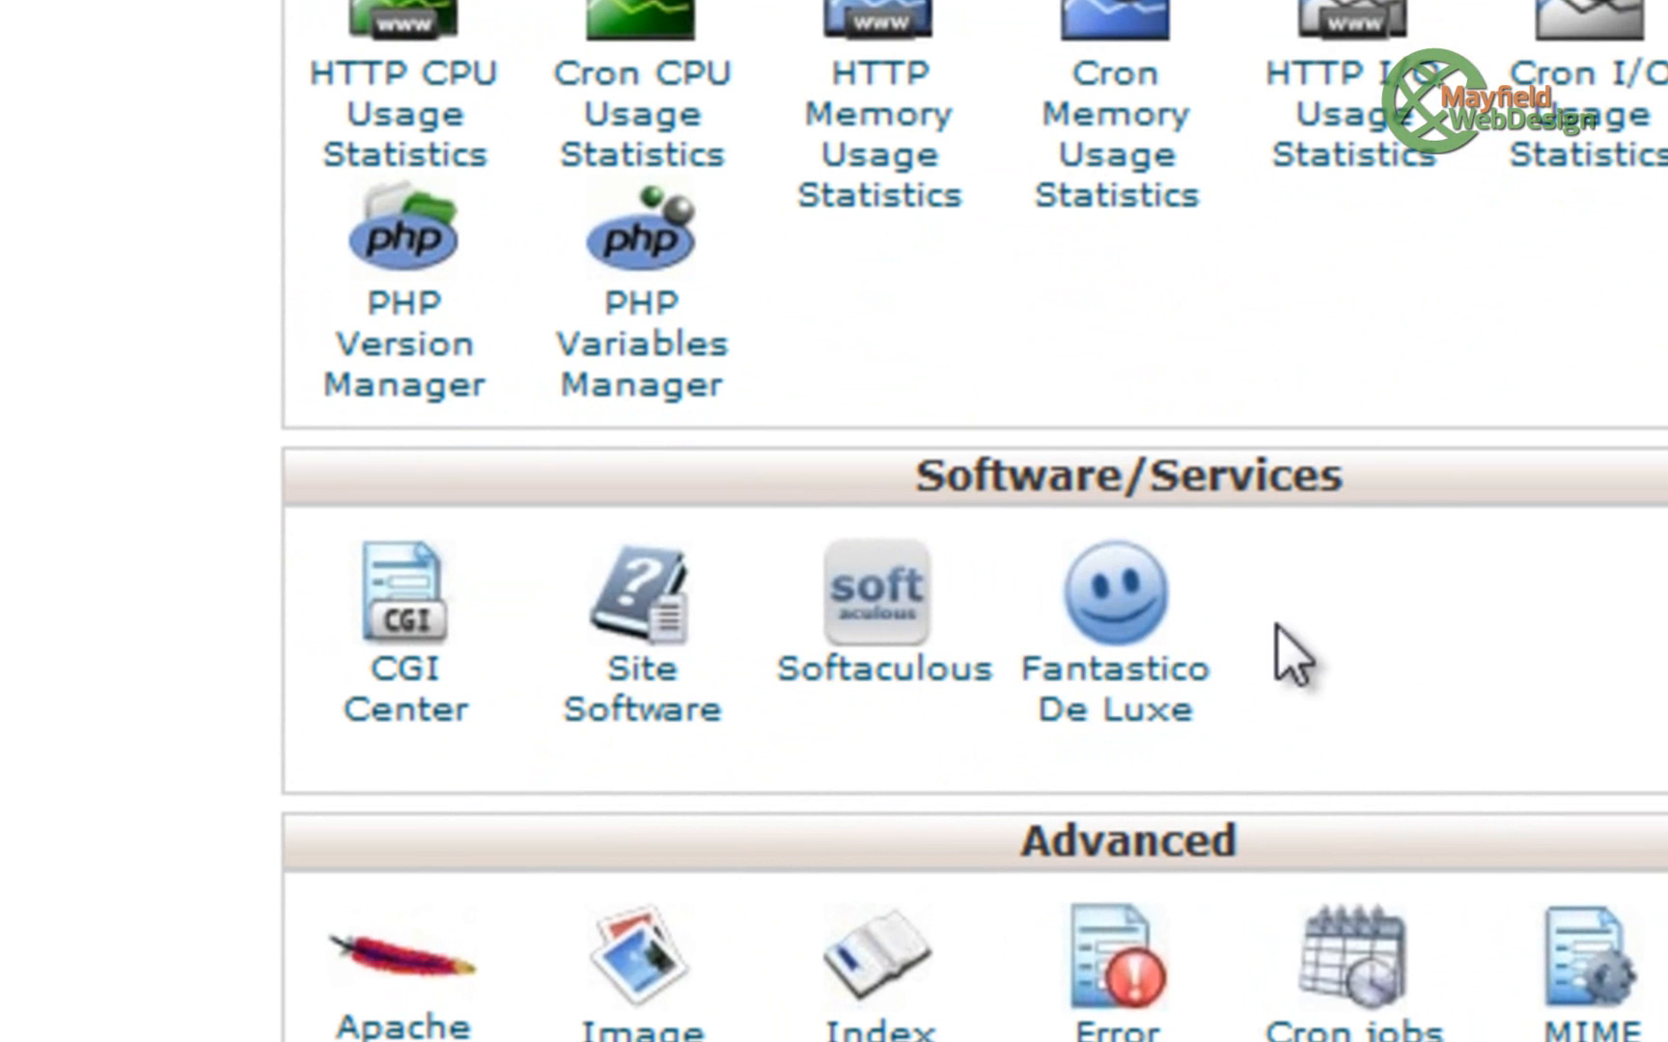
click(898, 666)
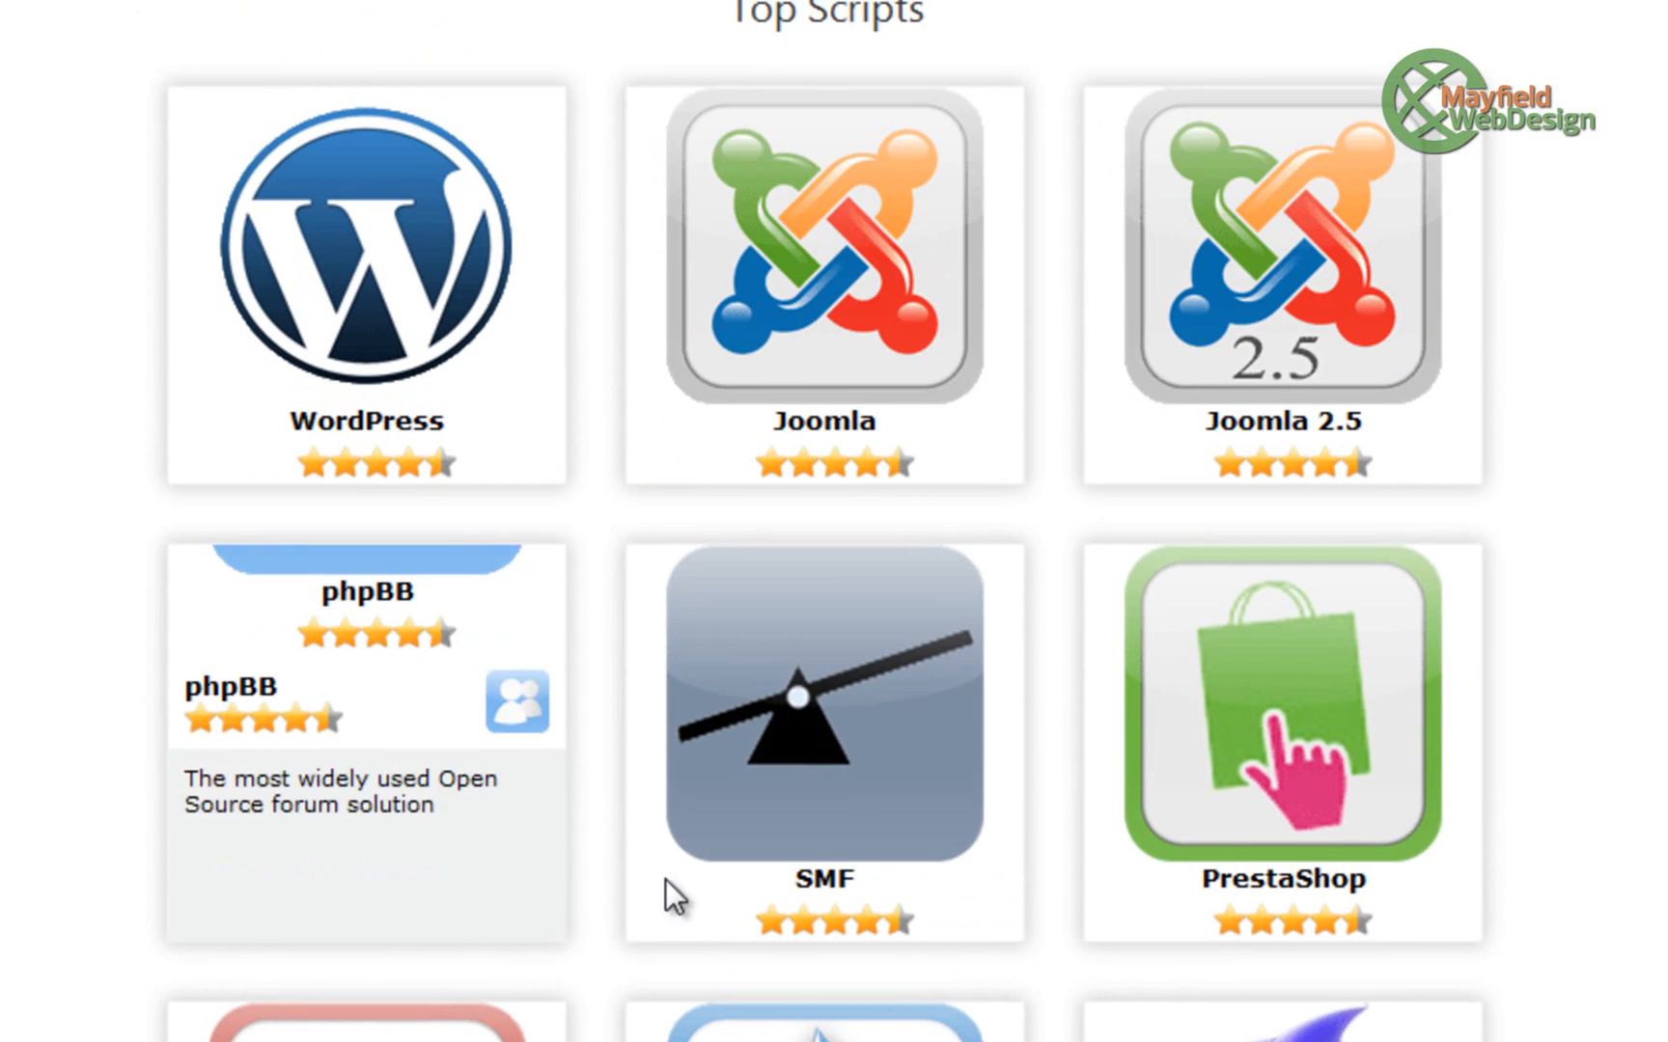
scroll(579, 676, down, 3)
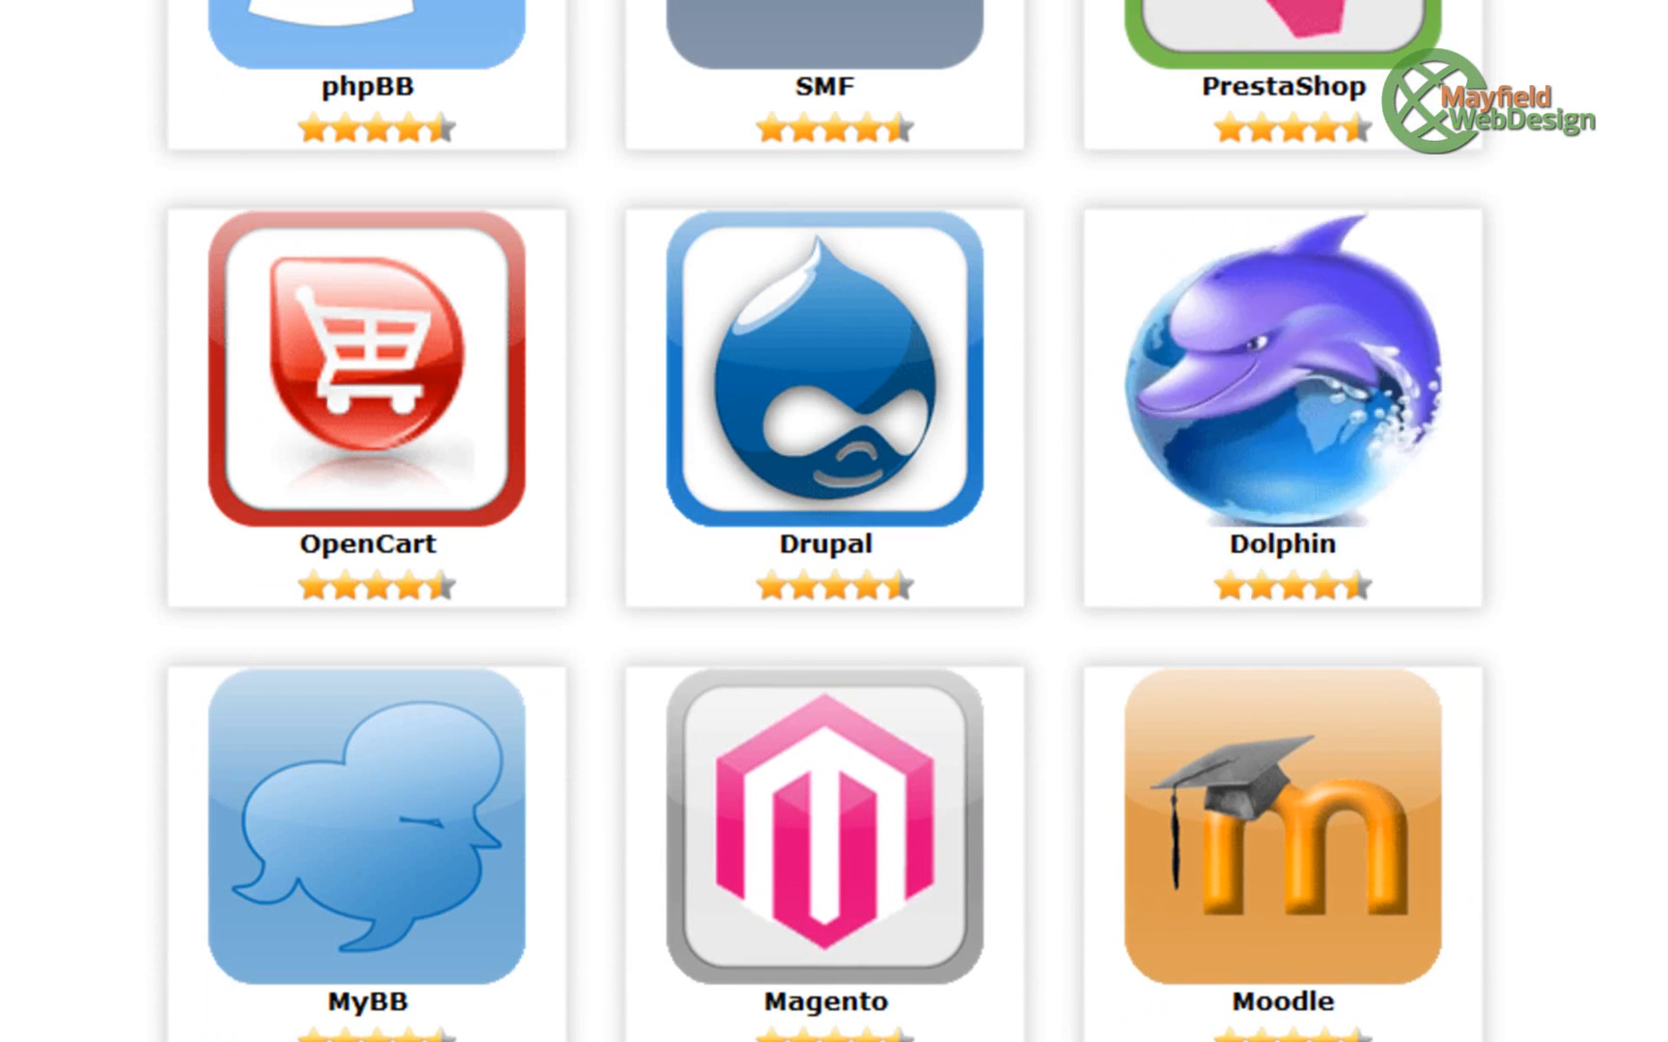
scroll(1460, 553, up, 3)
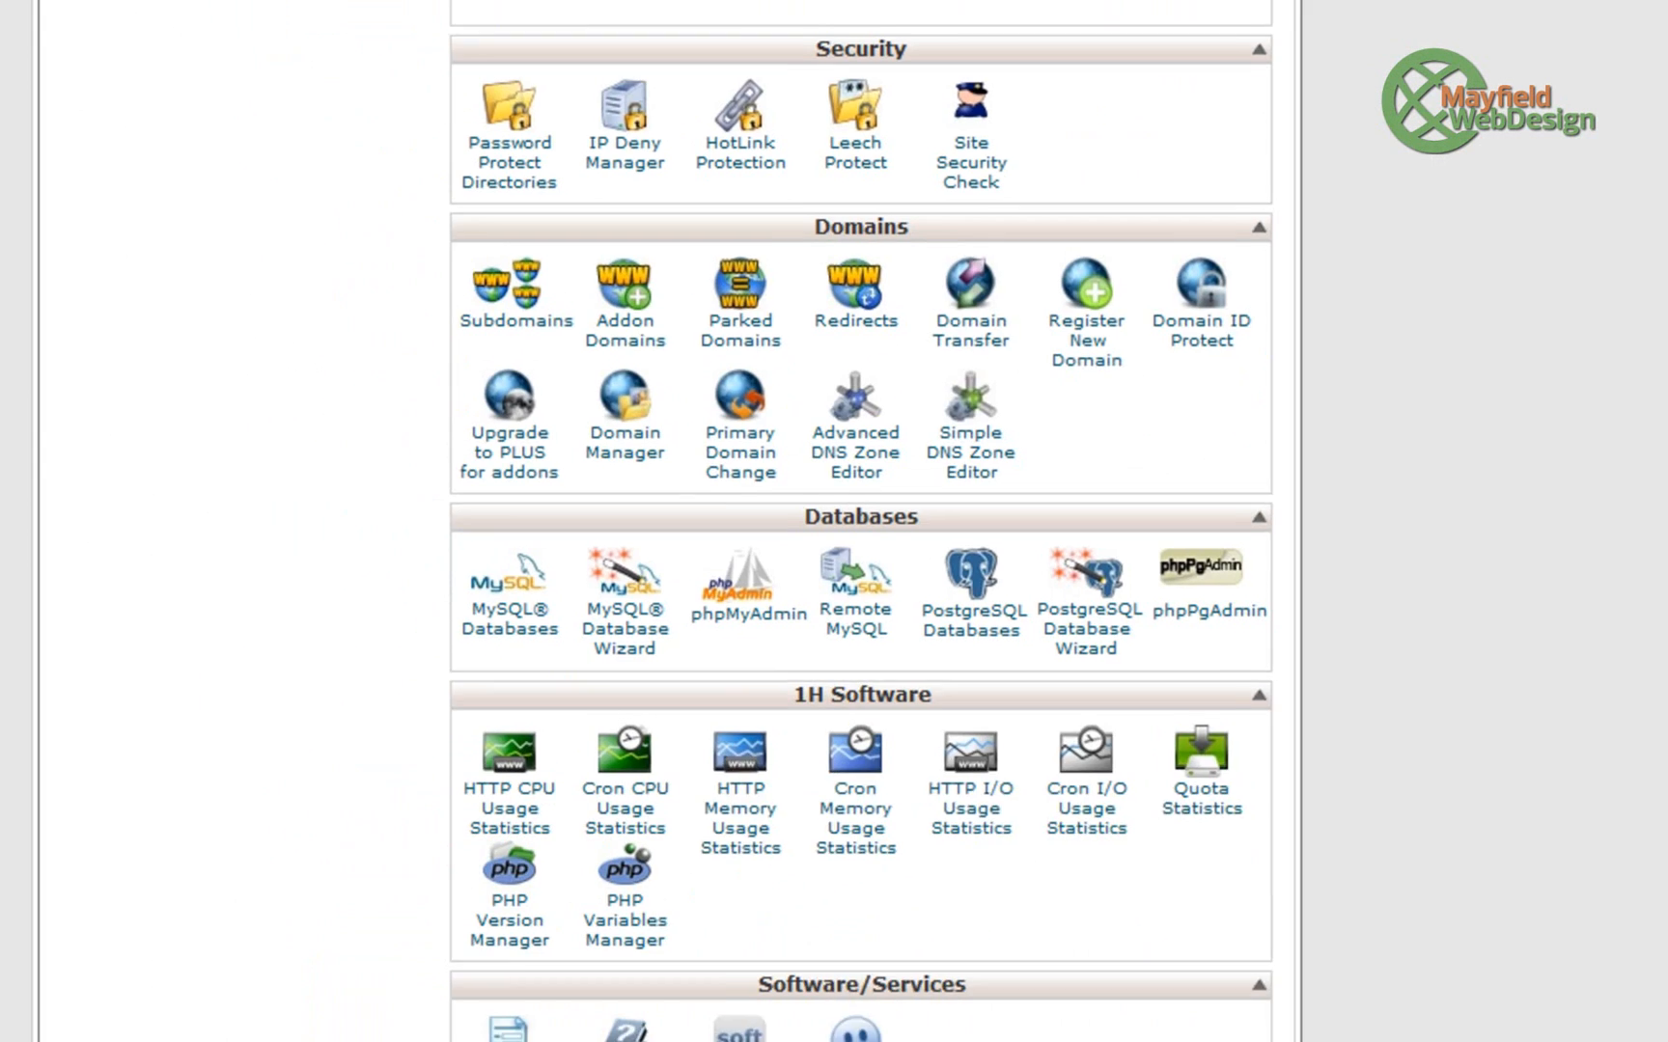
scroll(1583, 830, up, 4)
scroll(1583, 830, up, 10)
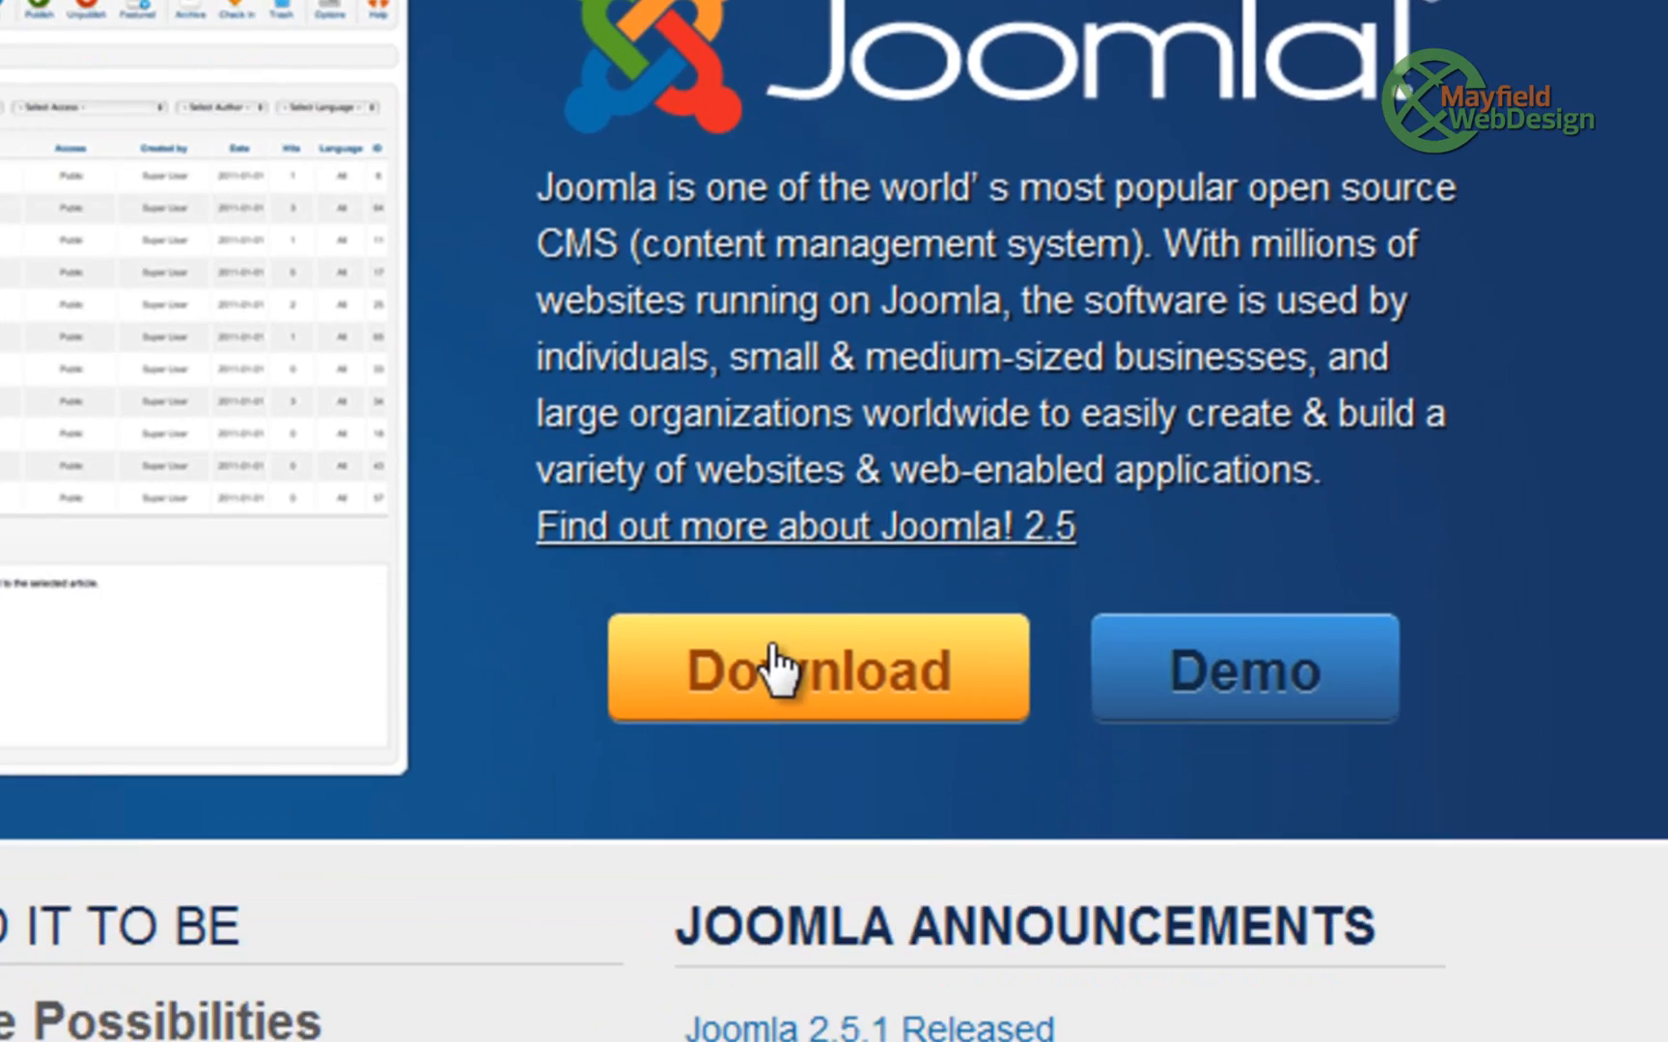
click(648, 825)
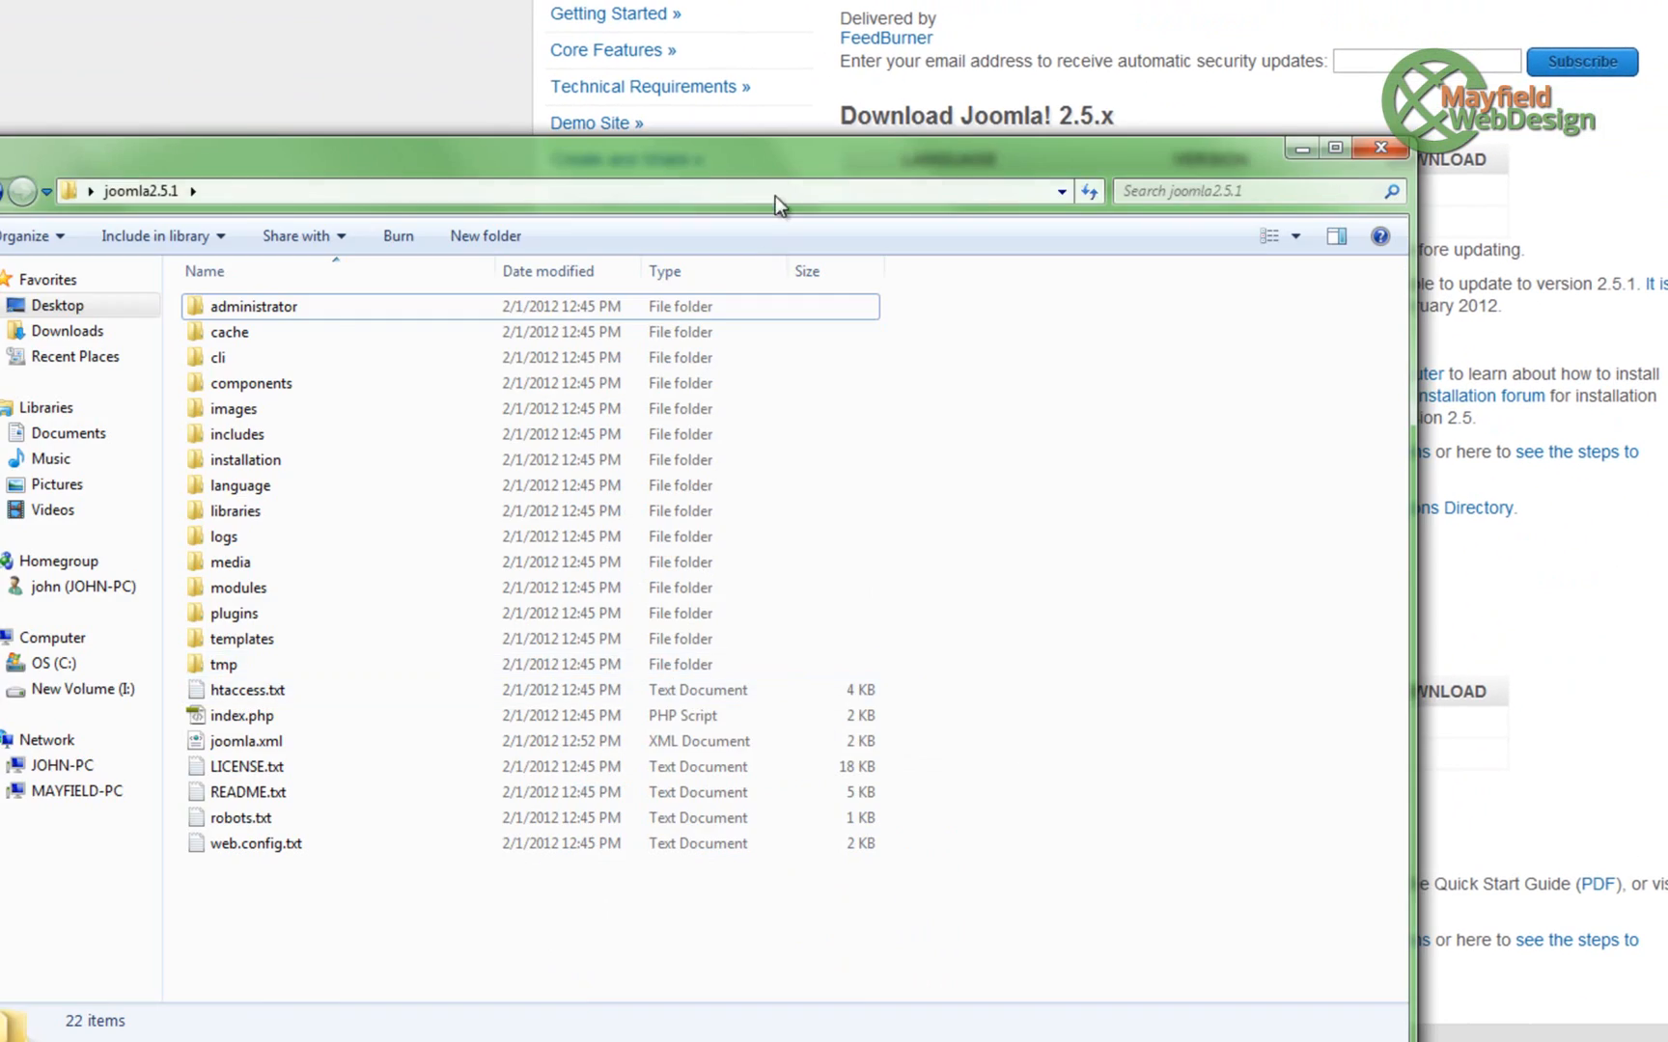
- Move the Explorer window with the extracted joomla2.5.1 folder up and to the right
drag(777, 165, 1094, 9)
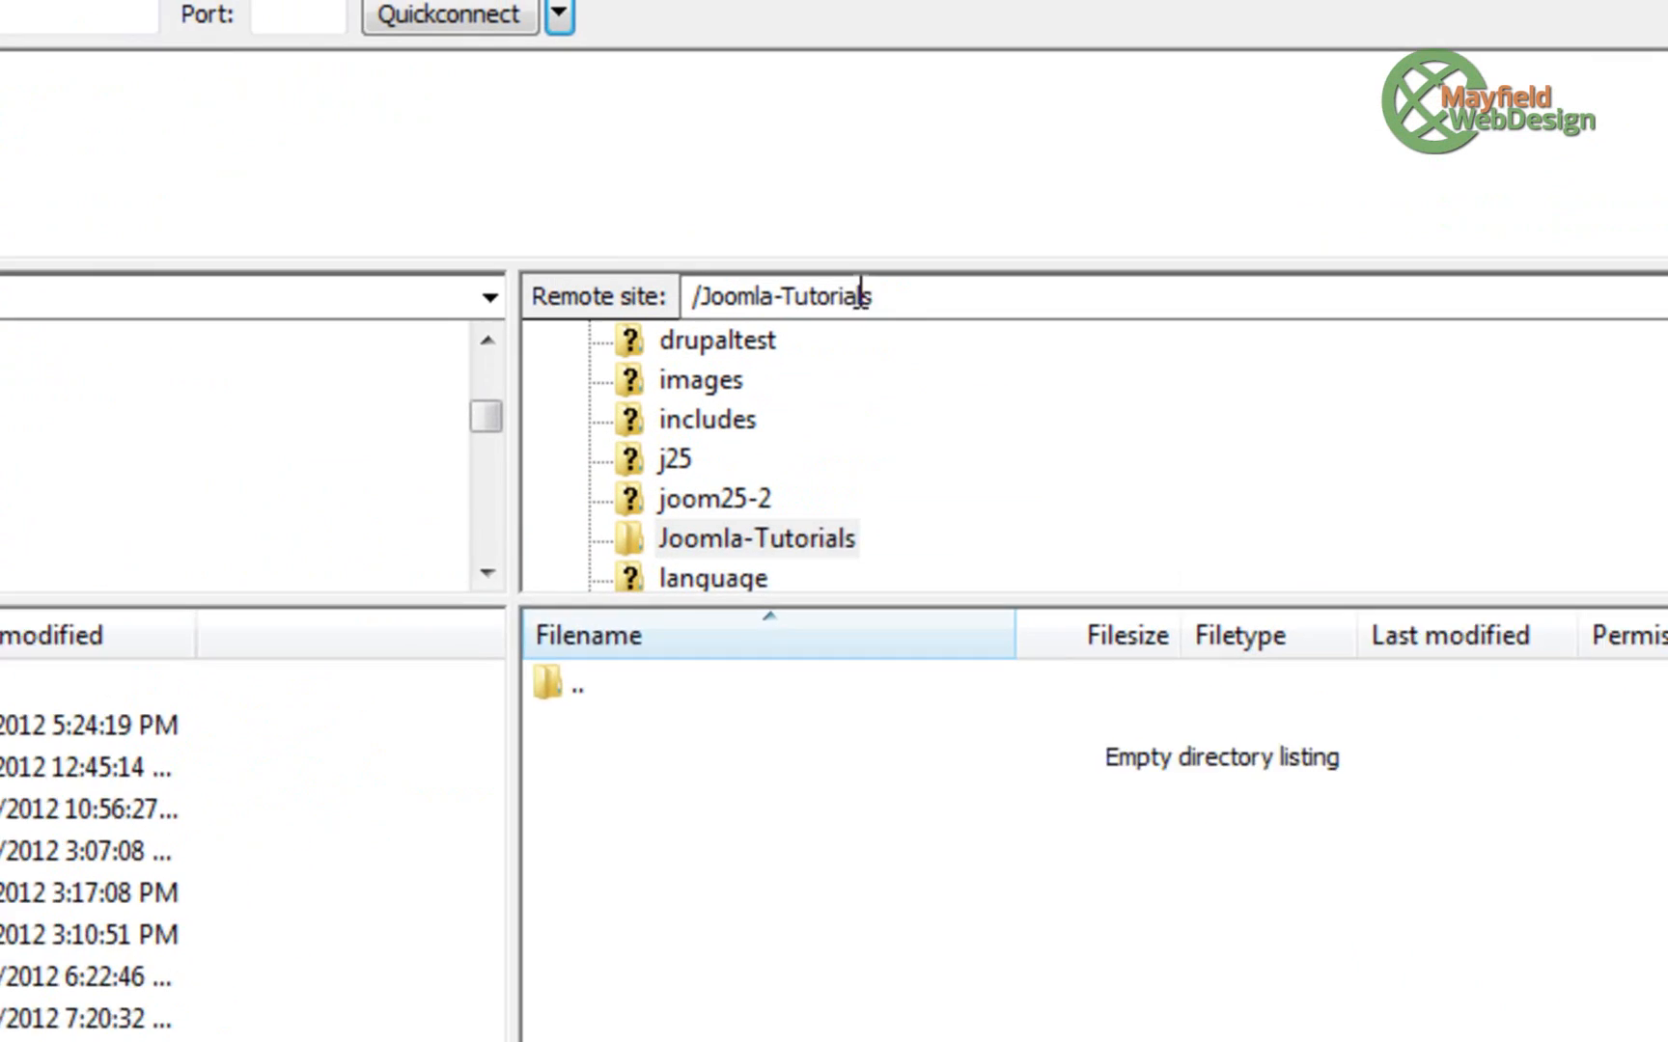
- Select every file in local joomla2.5.1 and drag them into remote /Joomla-Tutorials to upload
drag(685, 295, 1060, 332)
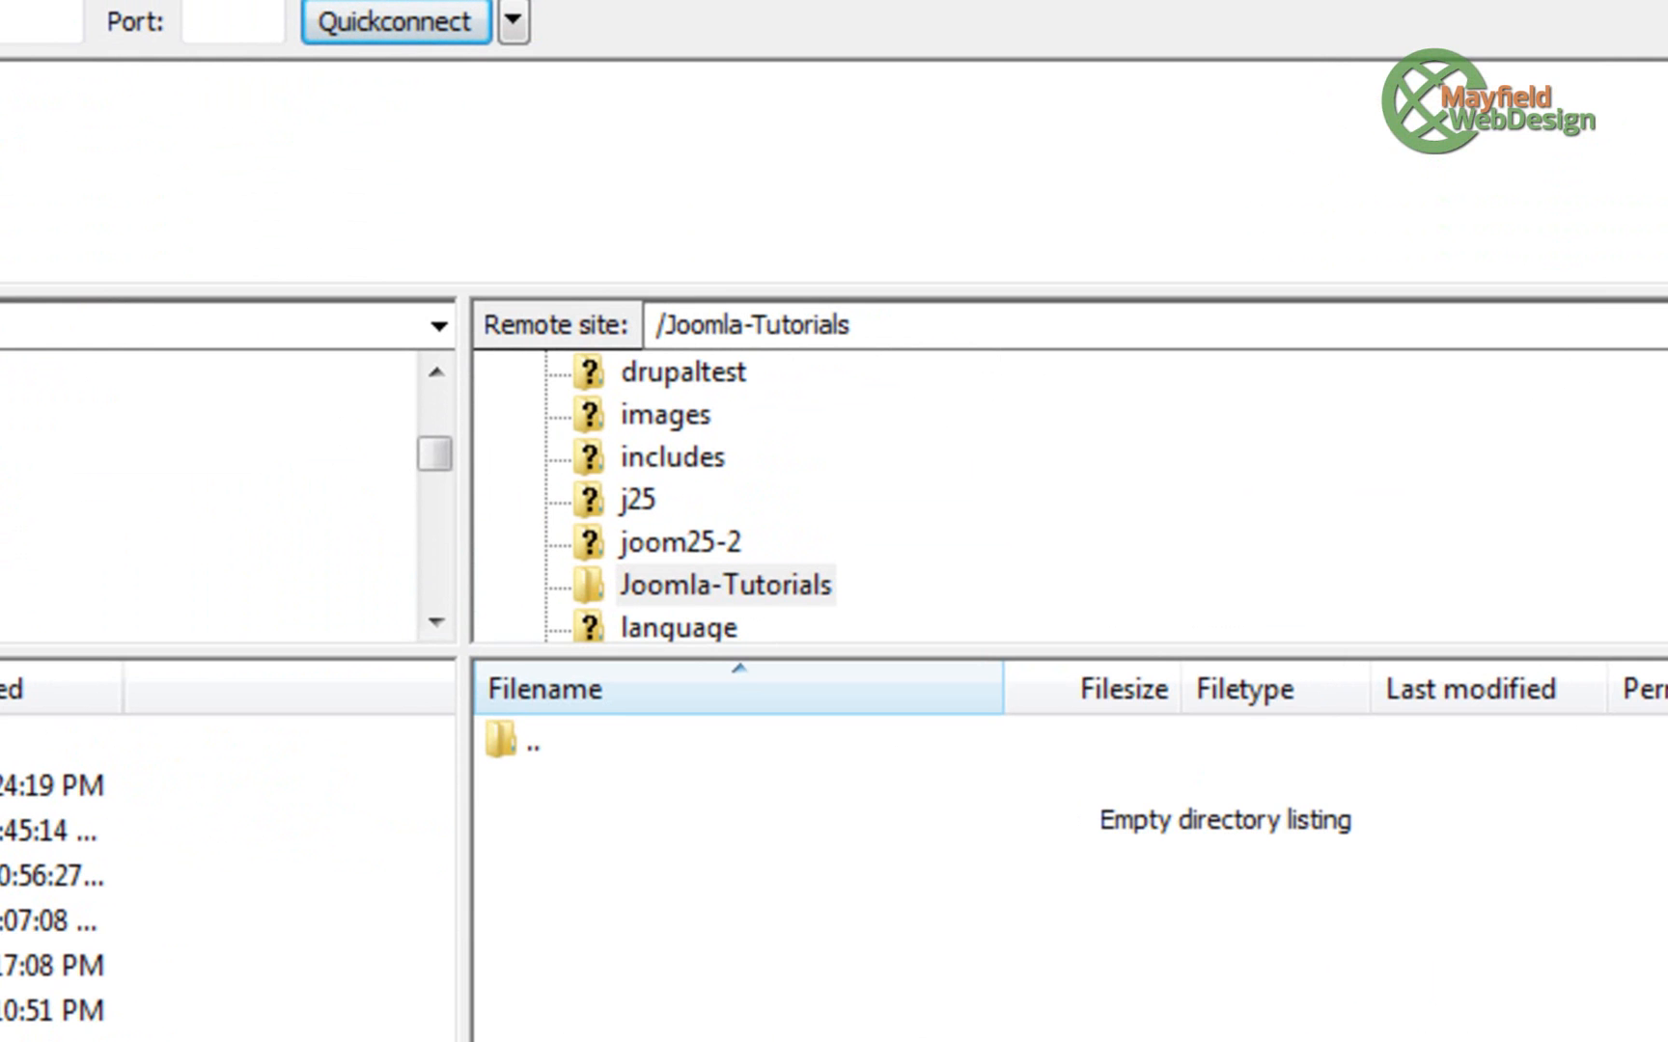
double_click(48, 875)
click(261, 459)
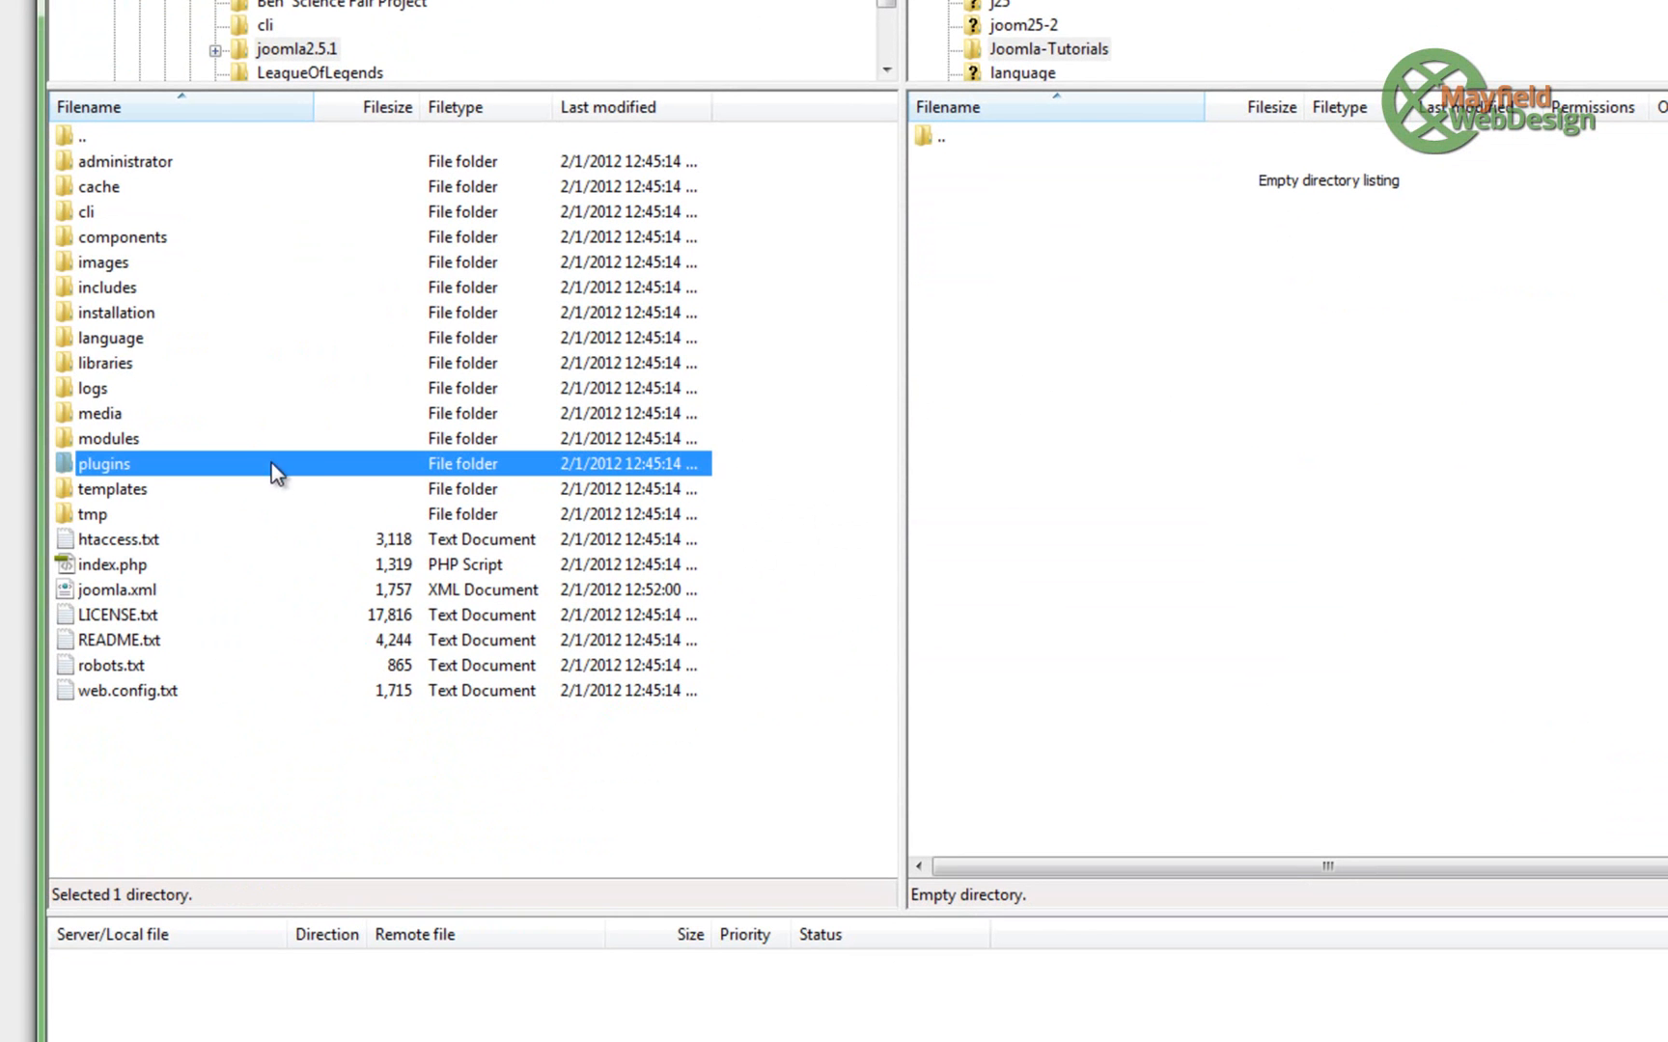
key(ctrl+a)
drag(113, 316, 1218, 526)
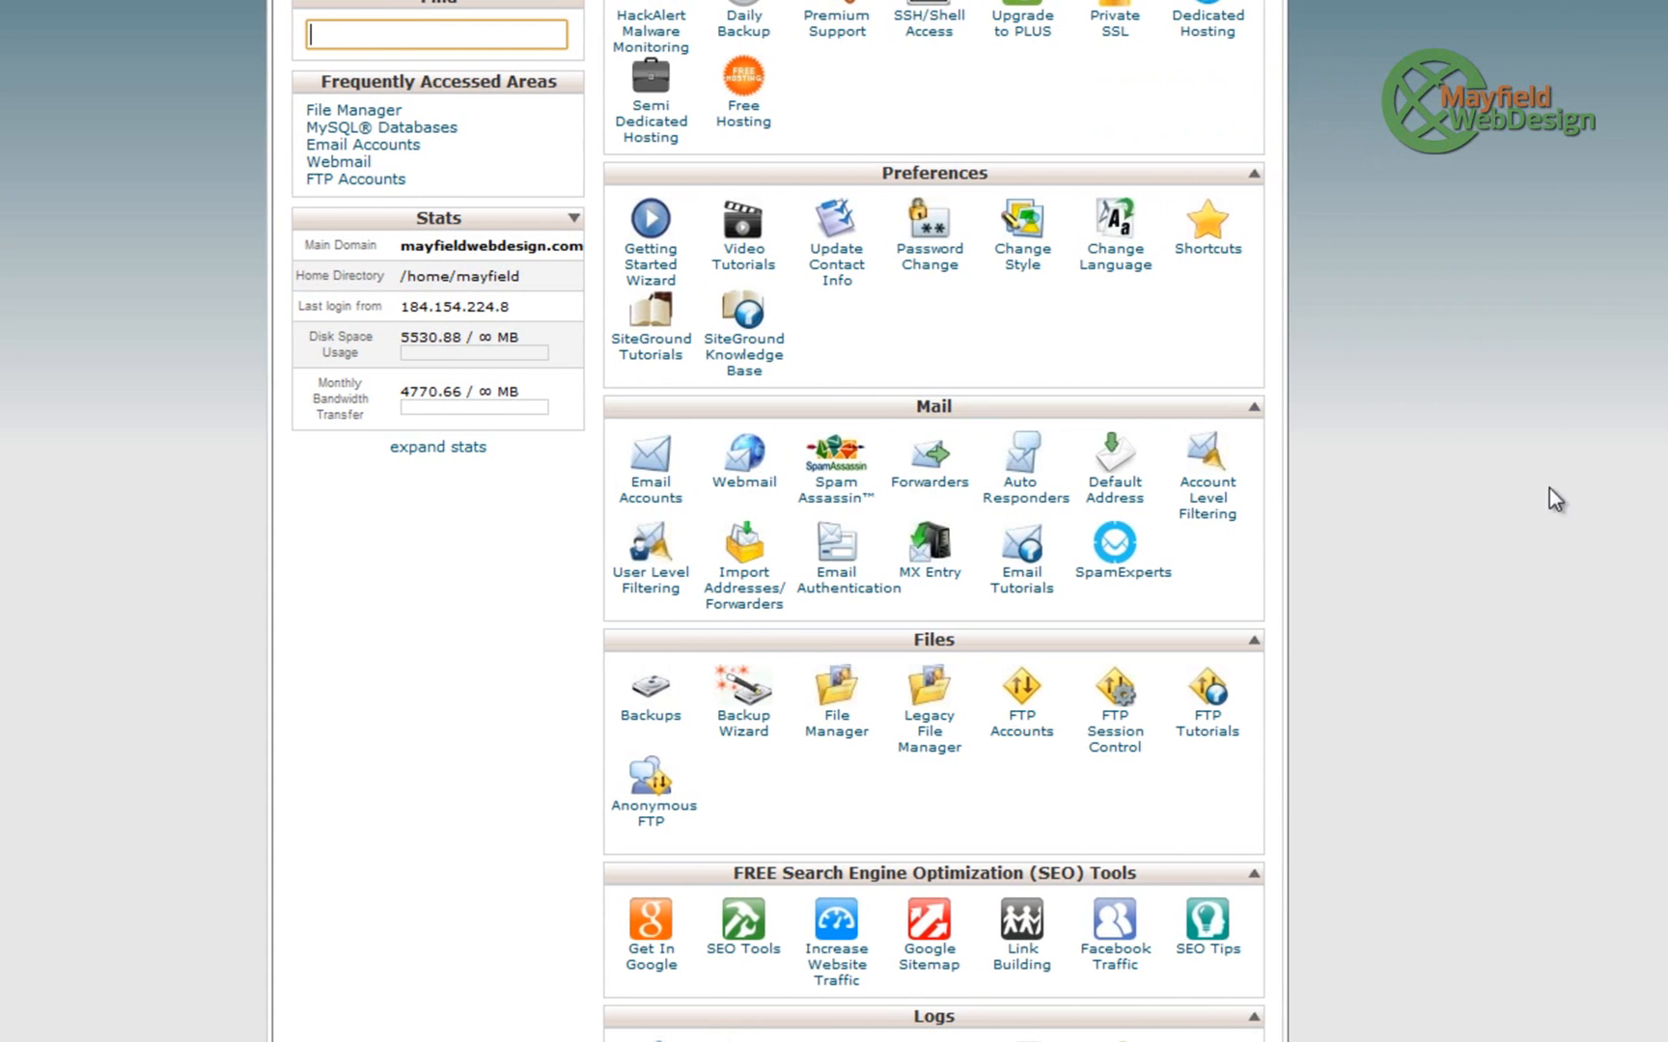
- In Add User To Database on the MySQL Databases page, select the mayfield_joomlatut database
scroll(1404, 681, down, 3)
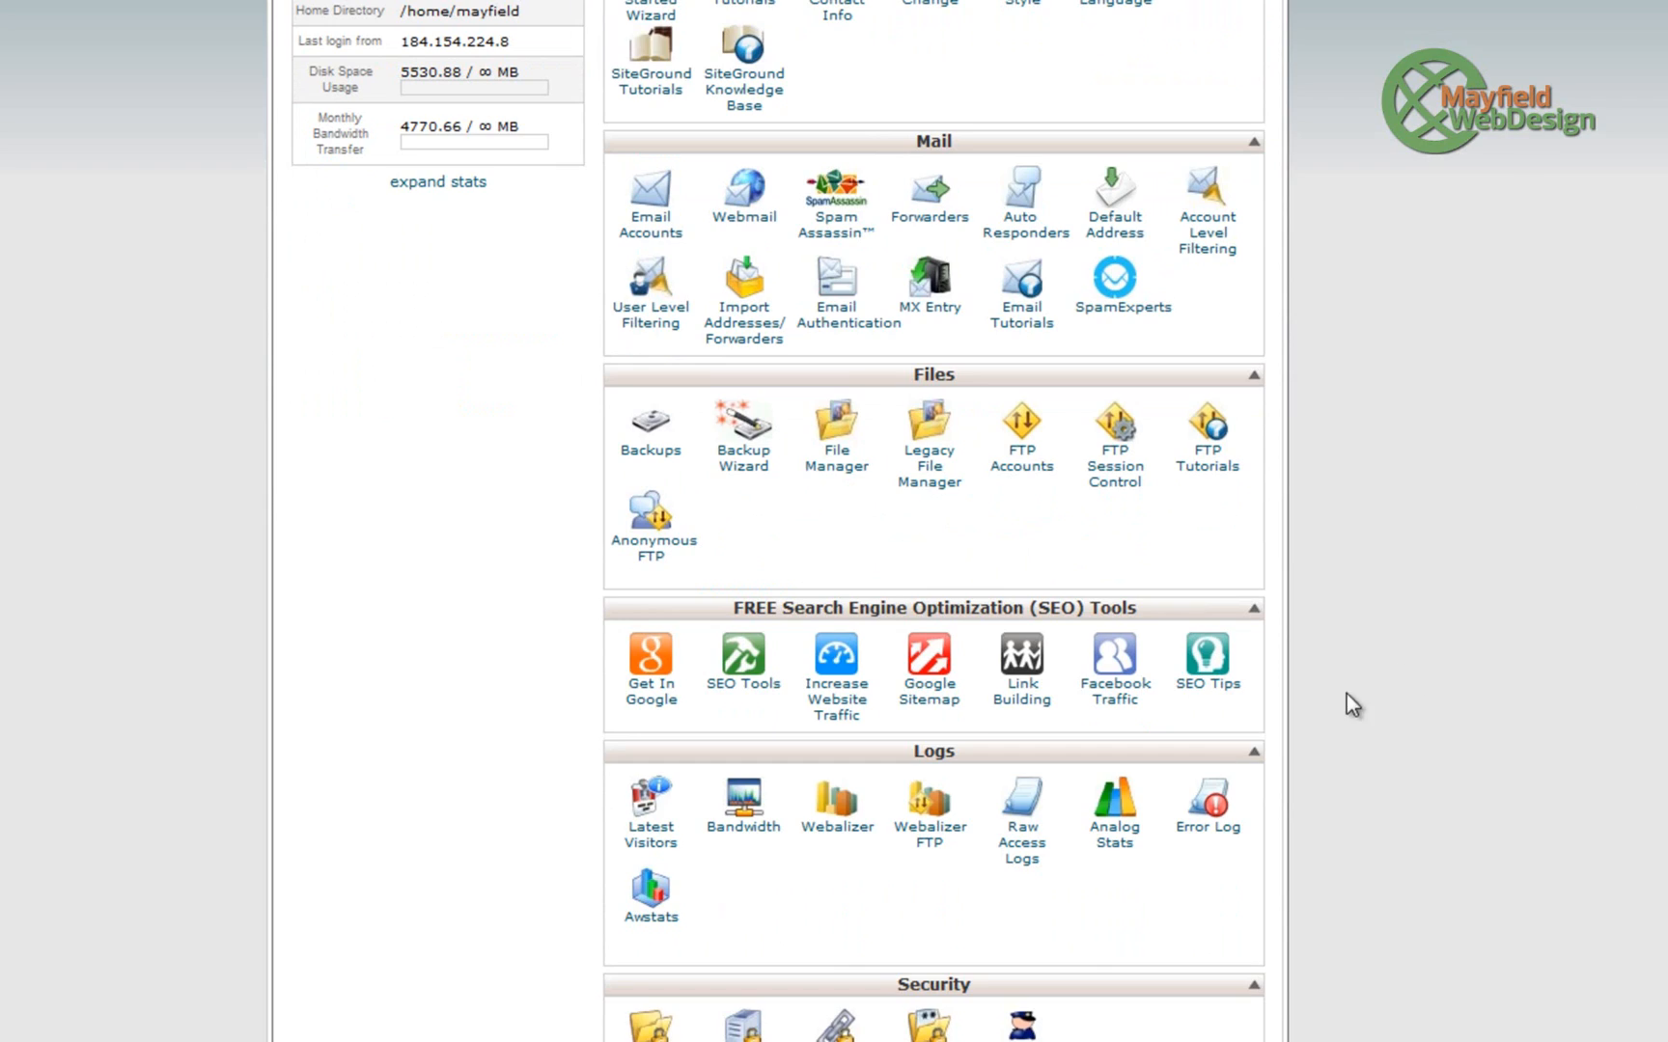
scroll(1266, 552, down, 4)
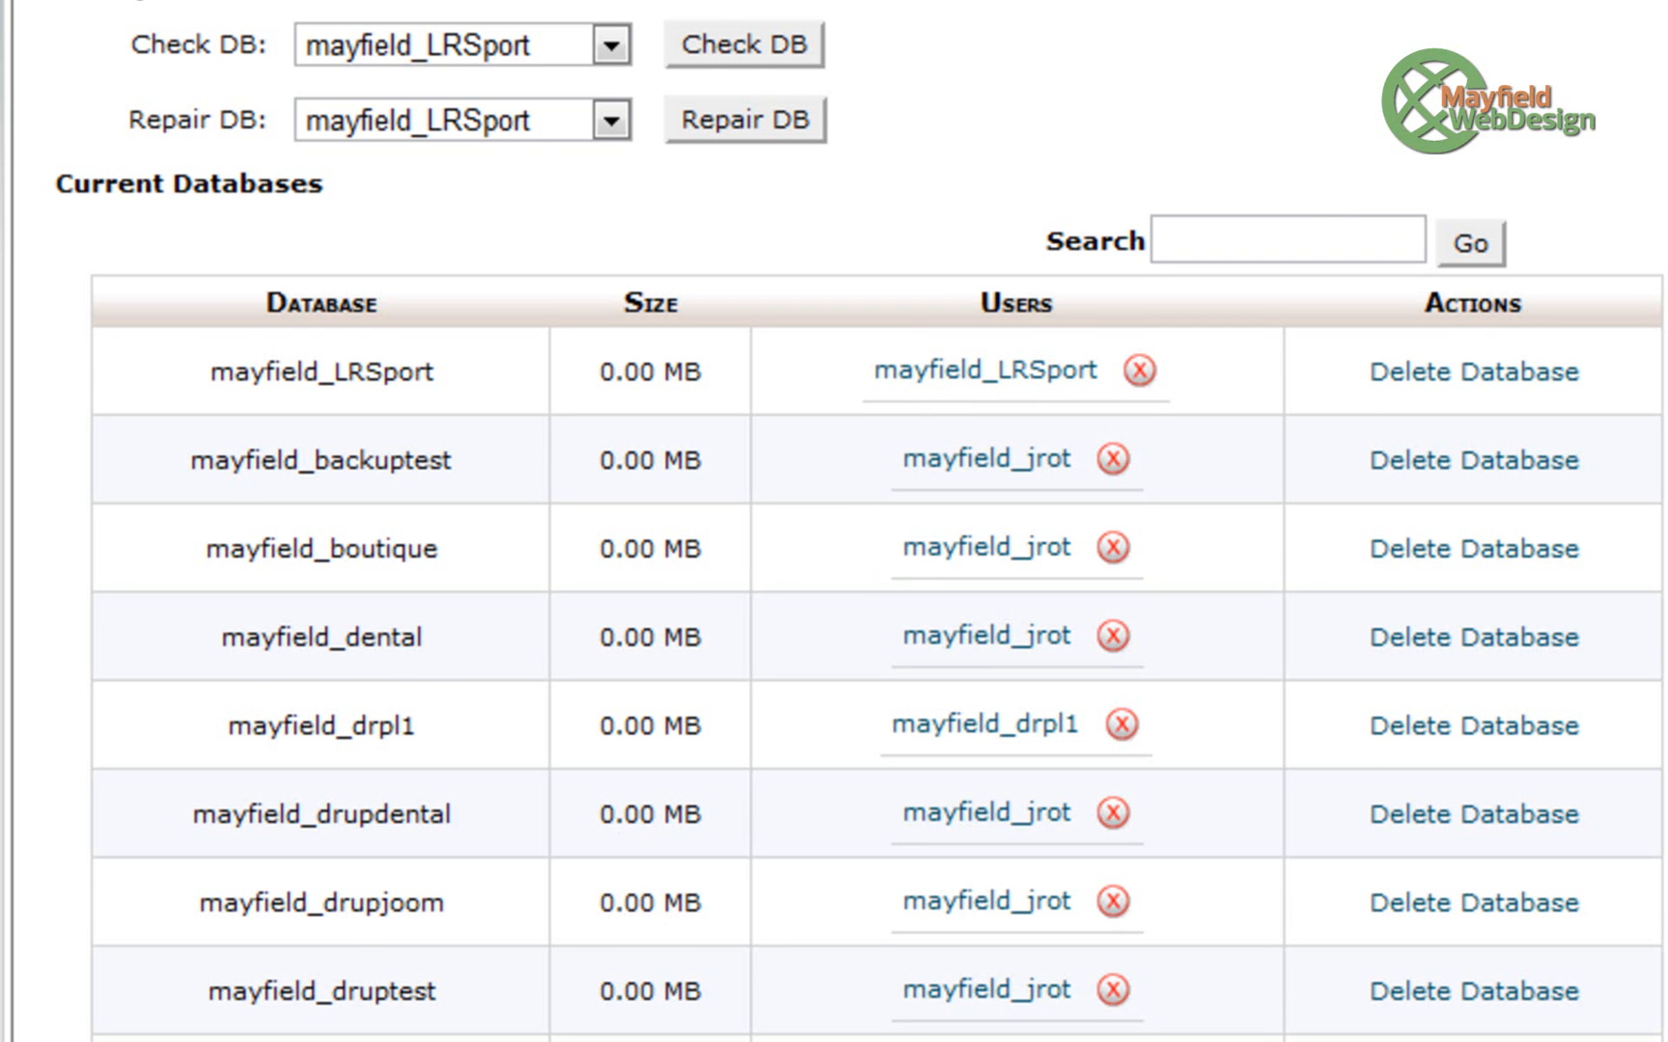
scroll(633, 991, down, 6)
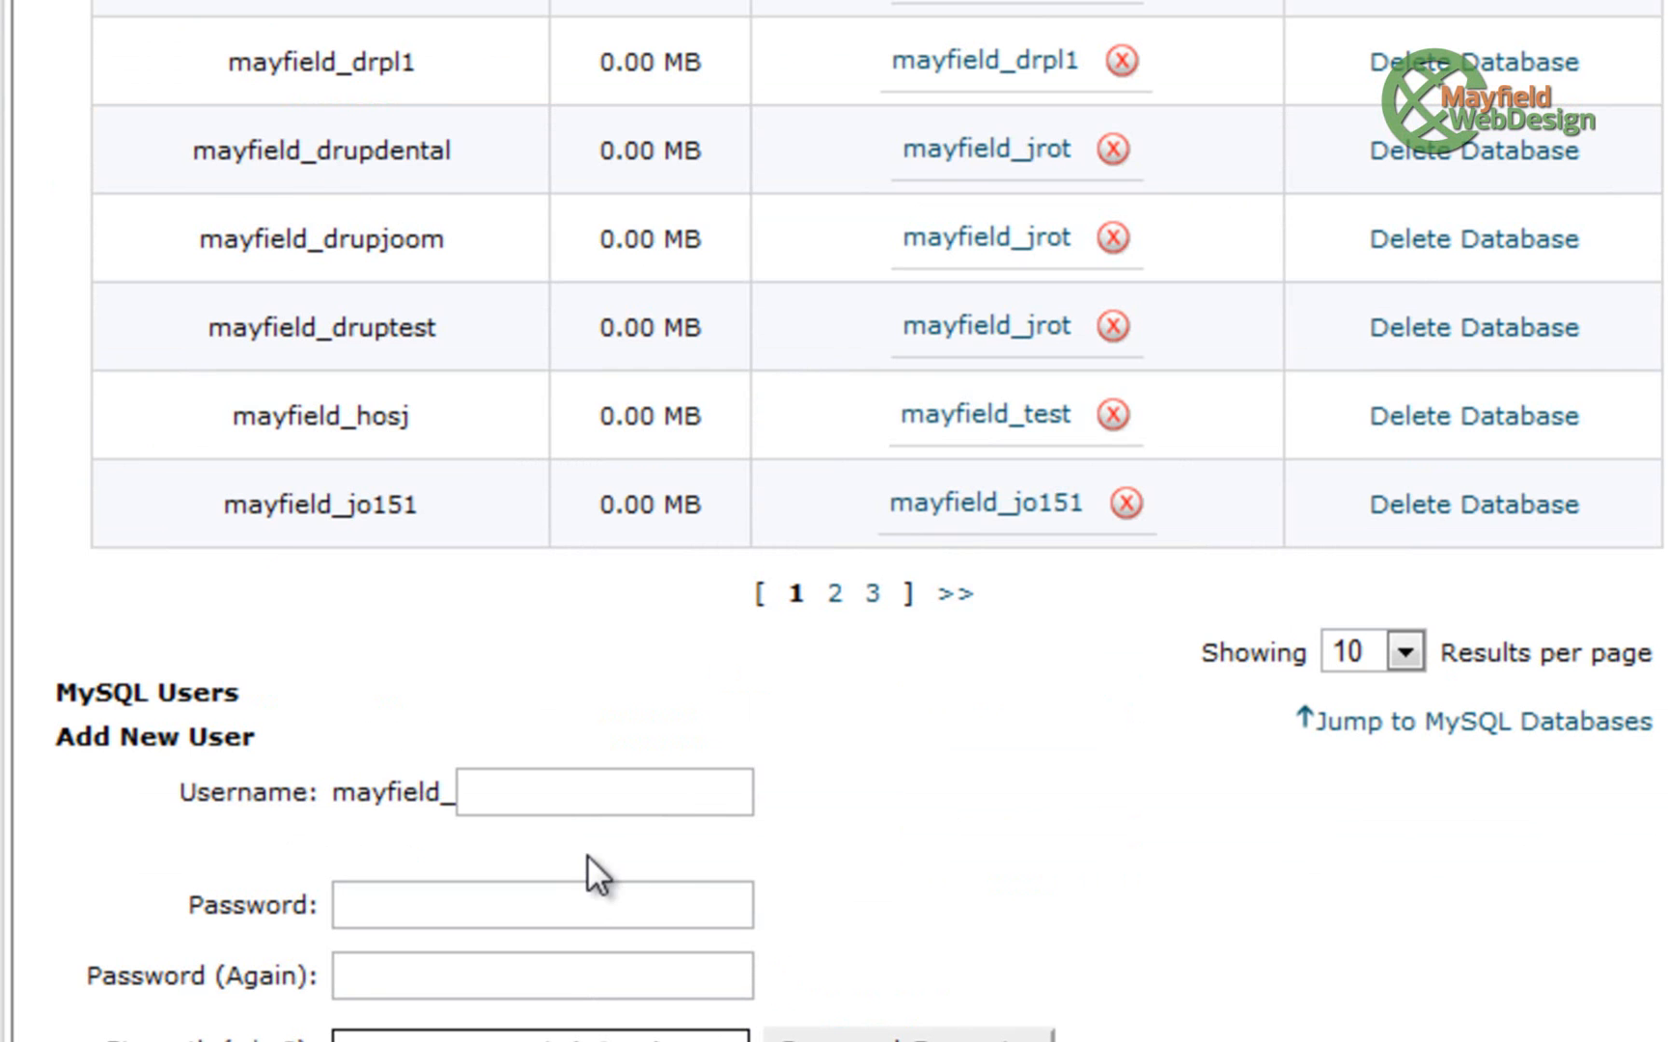
scroll(662, 824, down, 8)
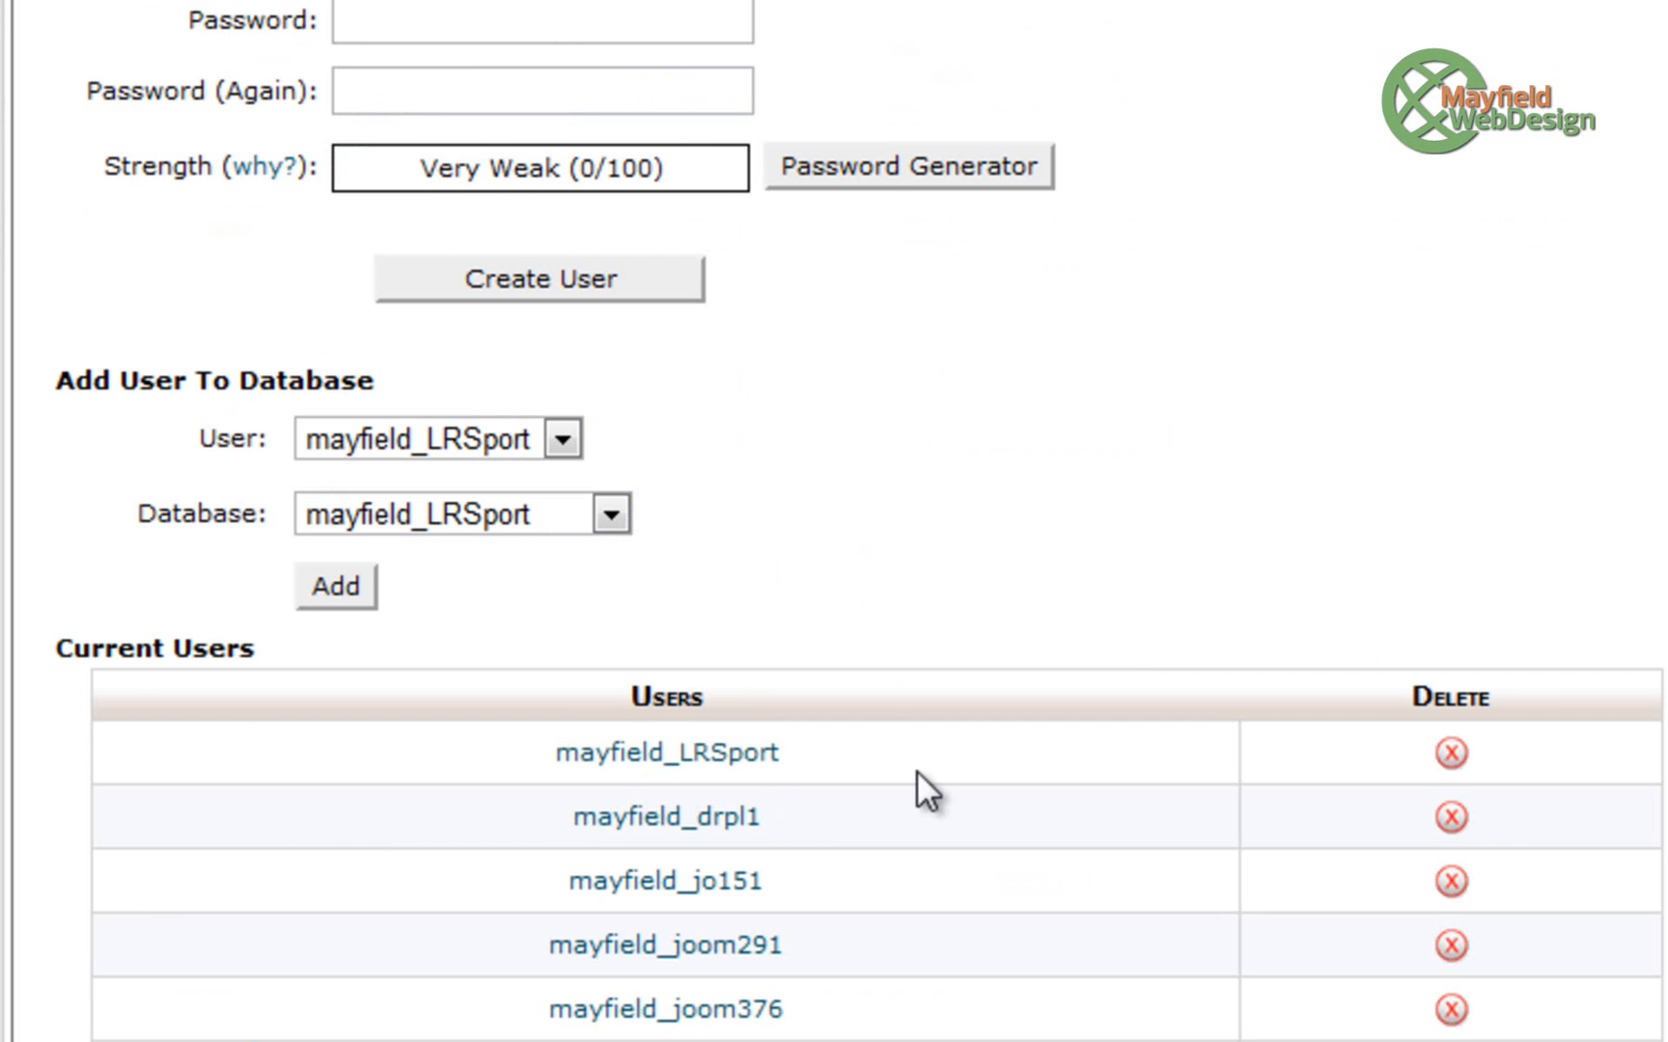
click(611, 514)
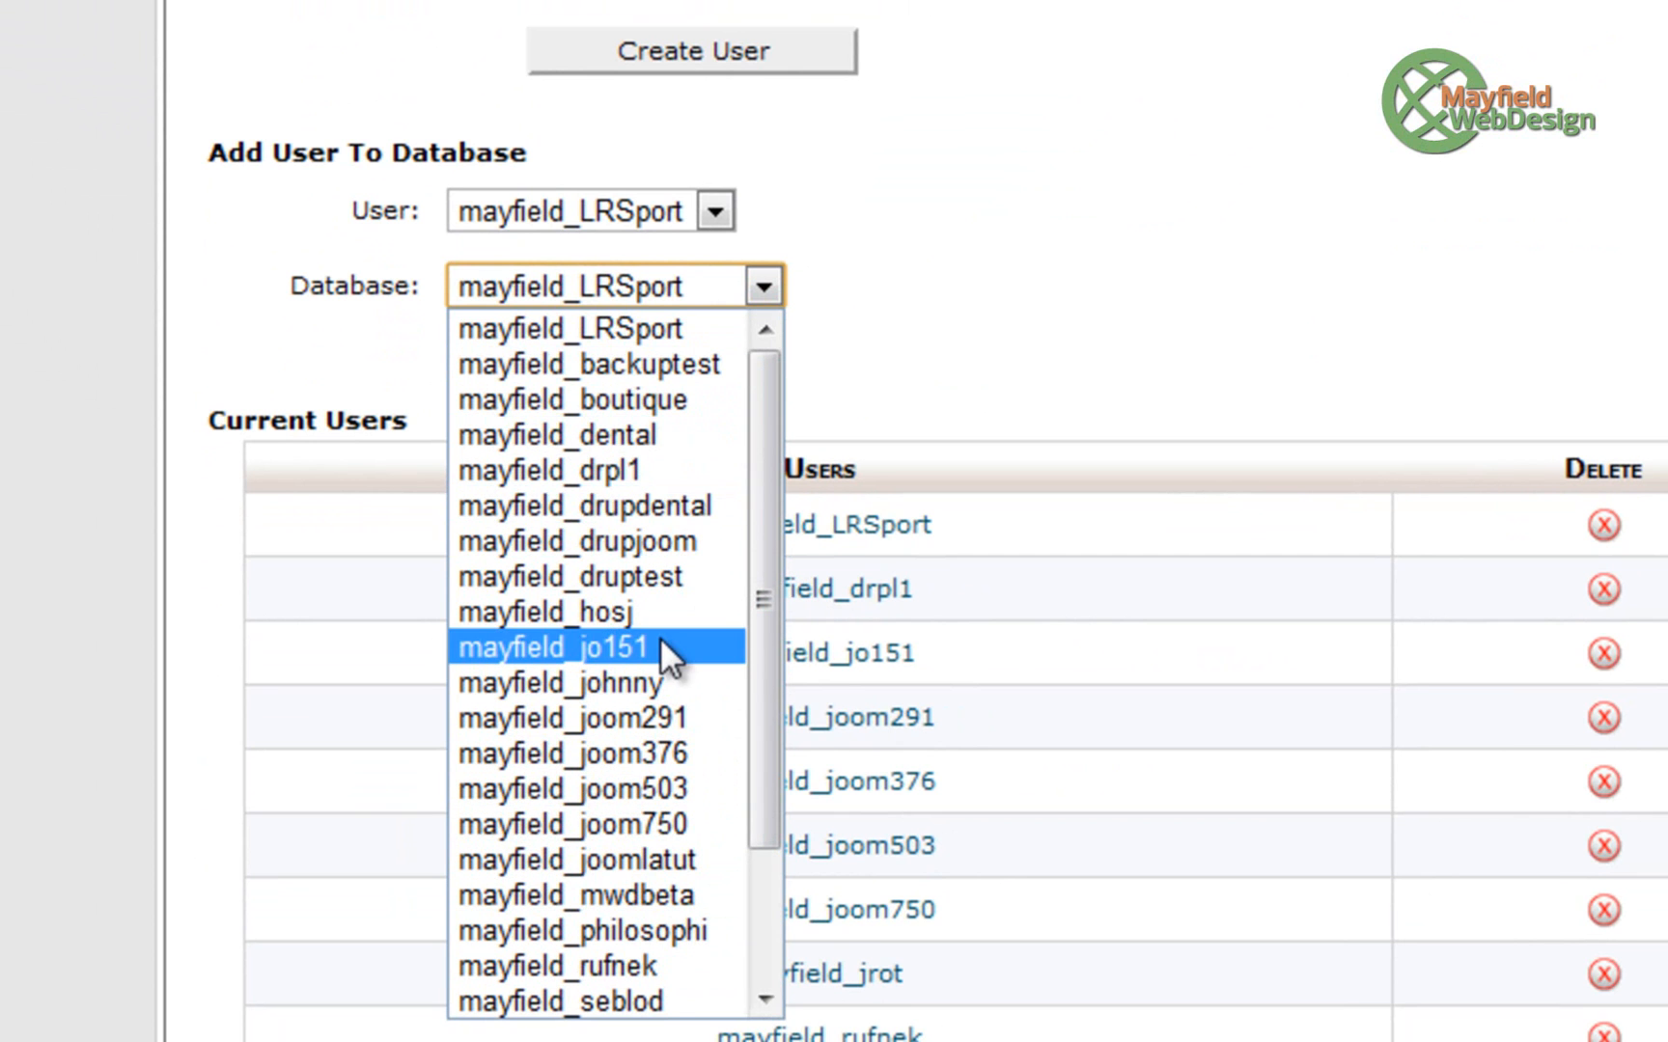
drag(764, 675, 757, 889)
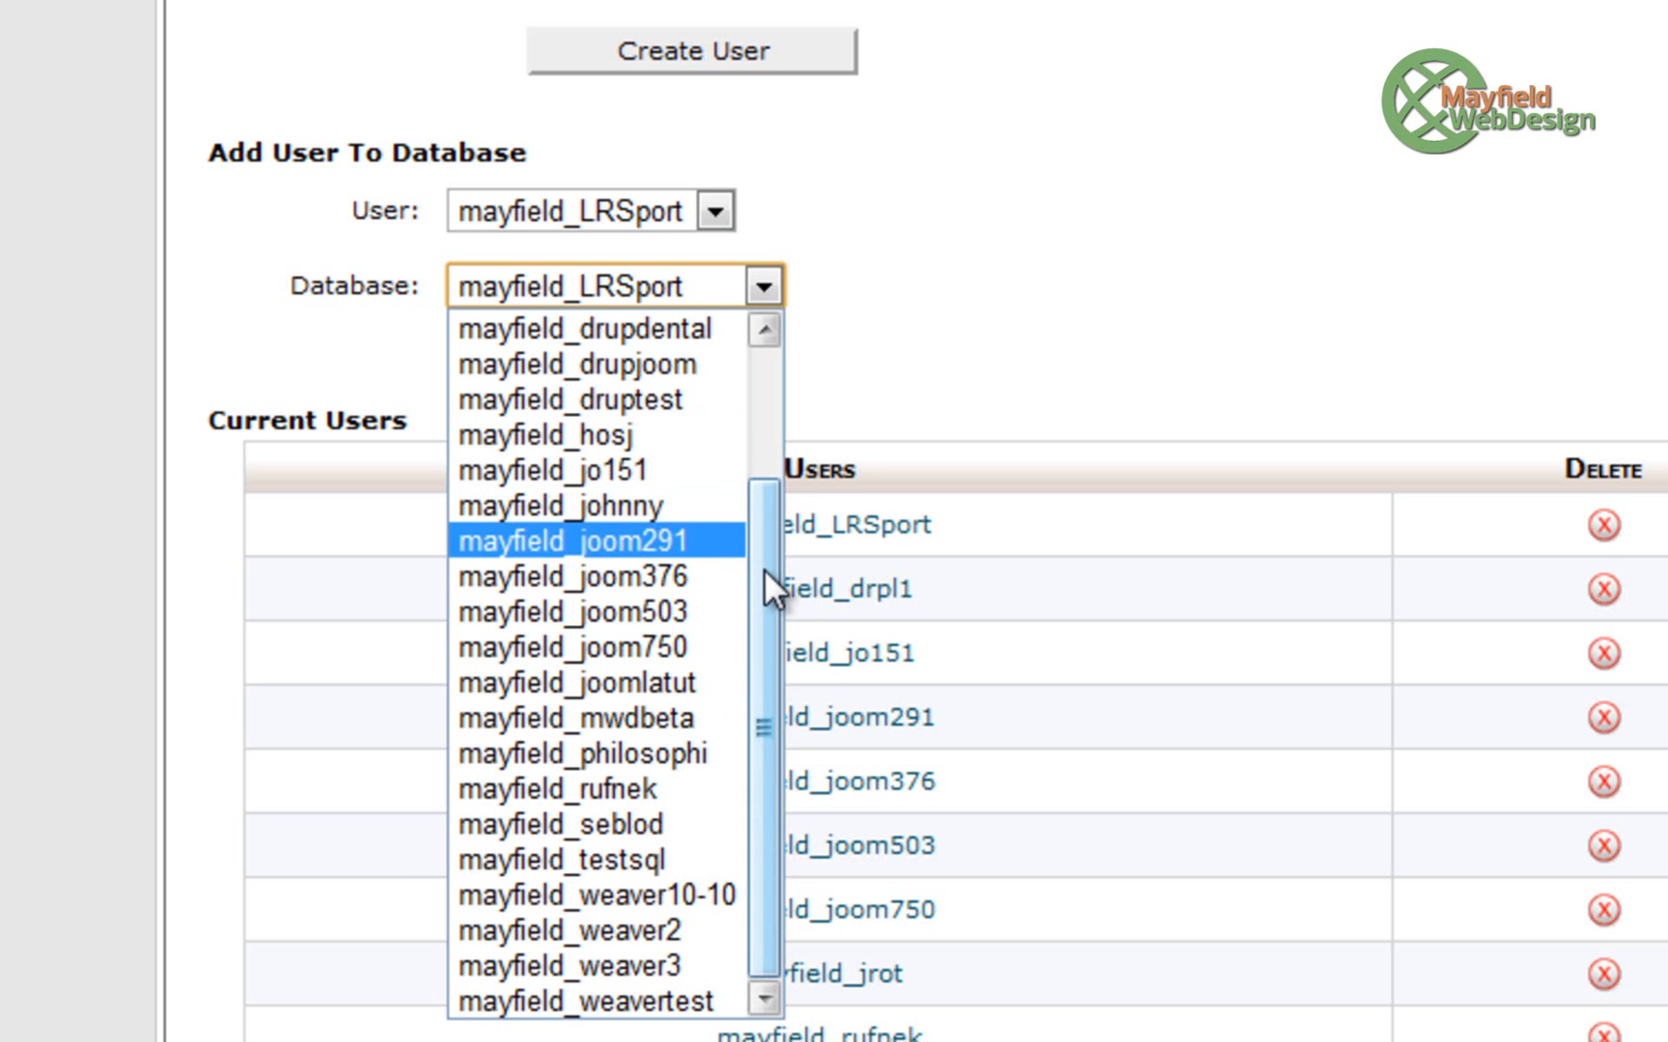
drag(764, 568, 795, 391)
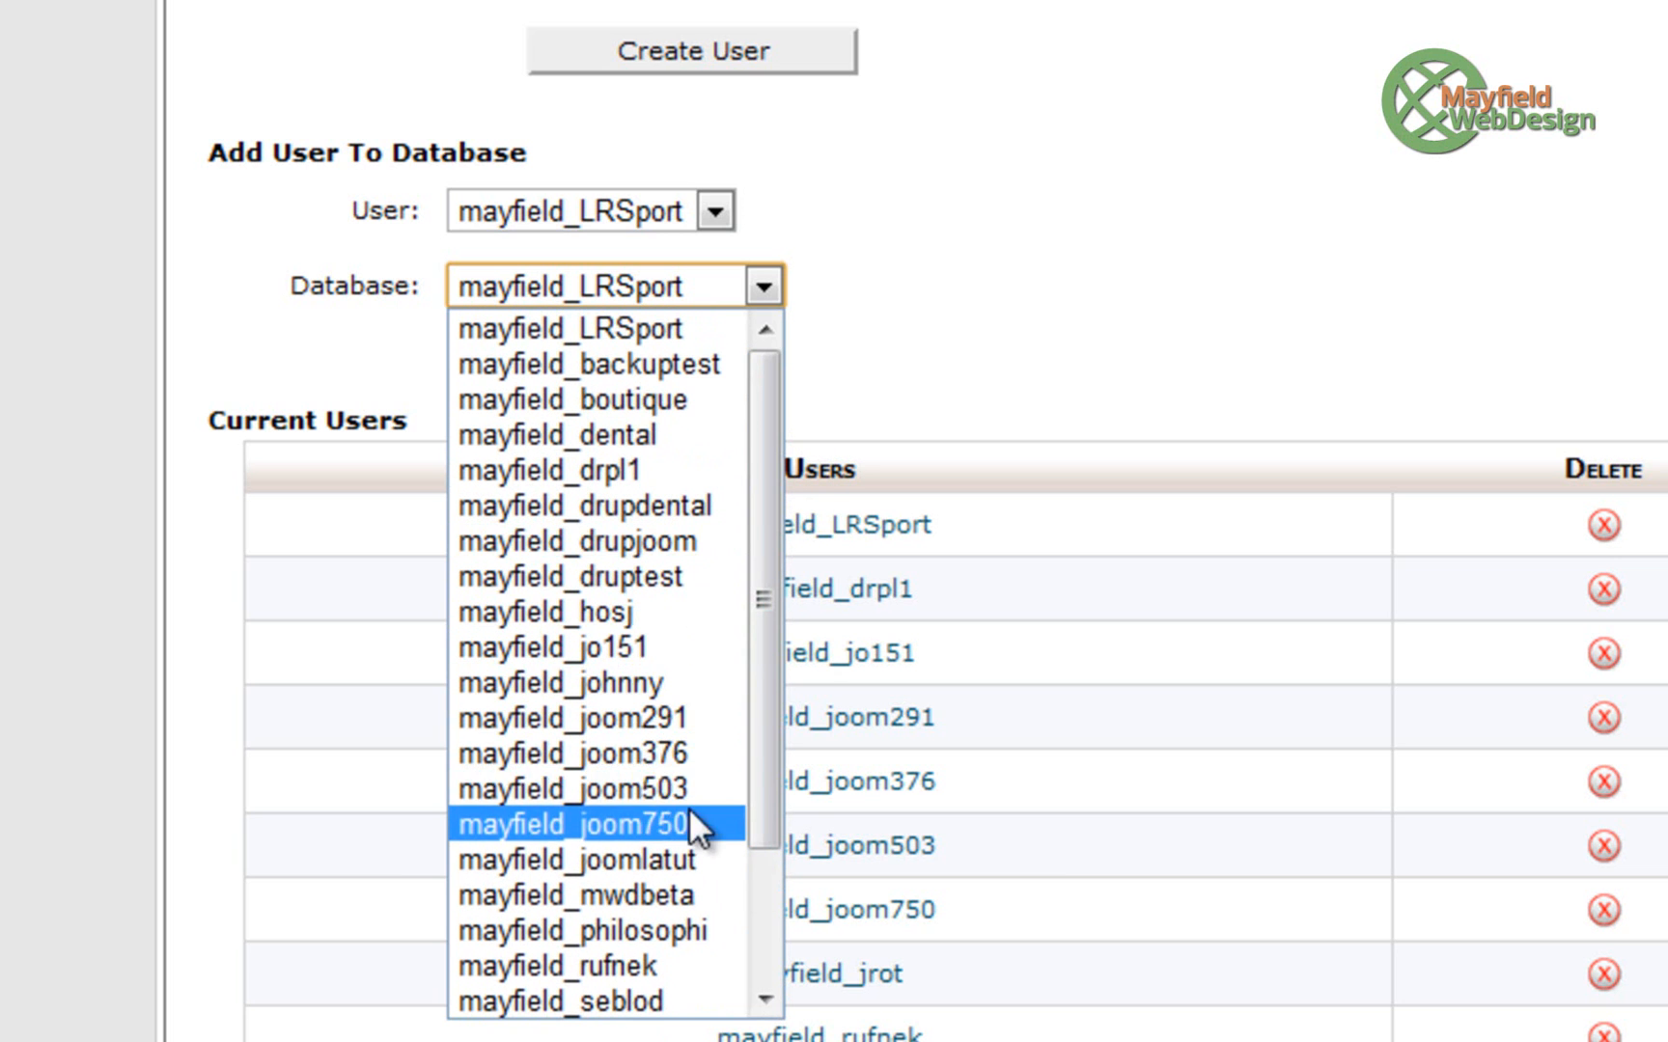
click(653, 859)
- Pick the existing database user, then place the cursor in the New Database field
click(716, 217)
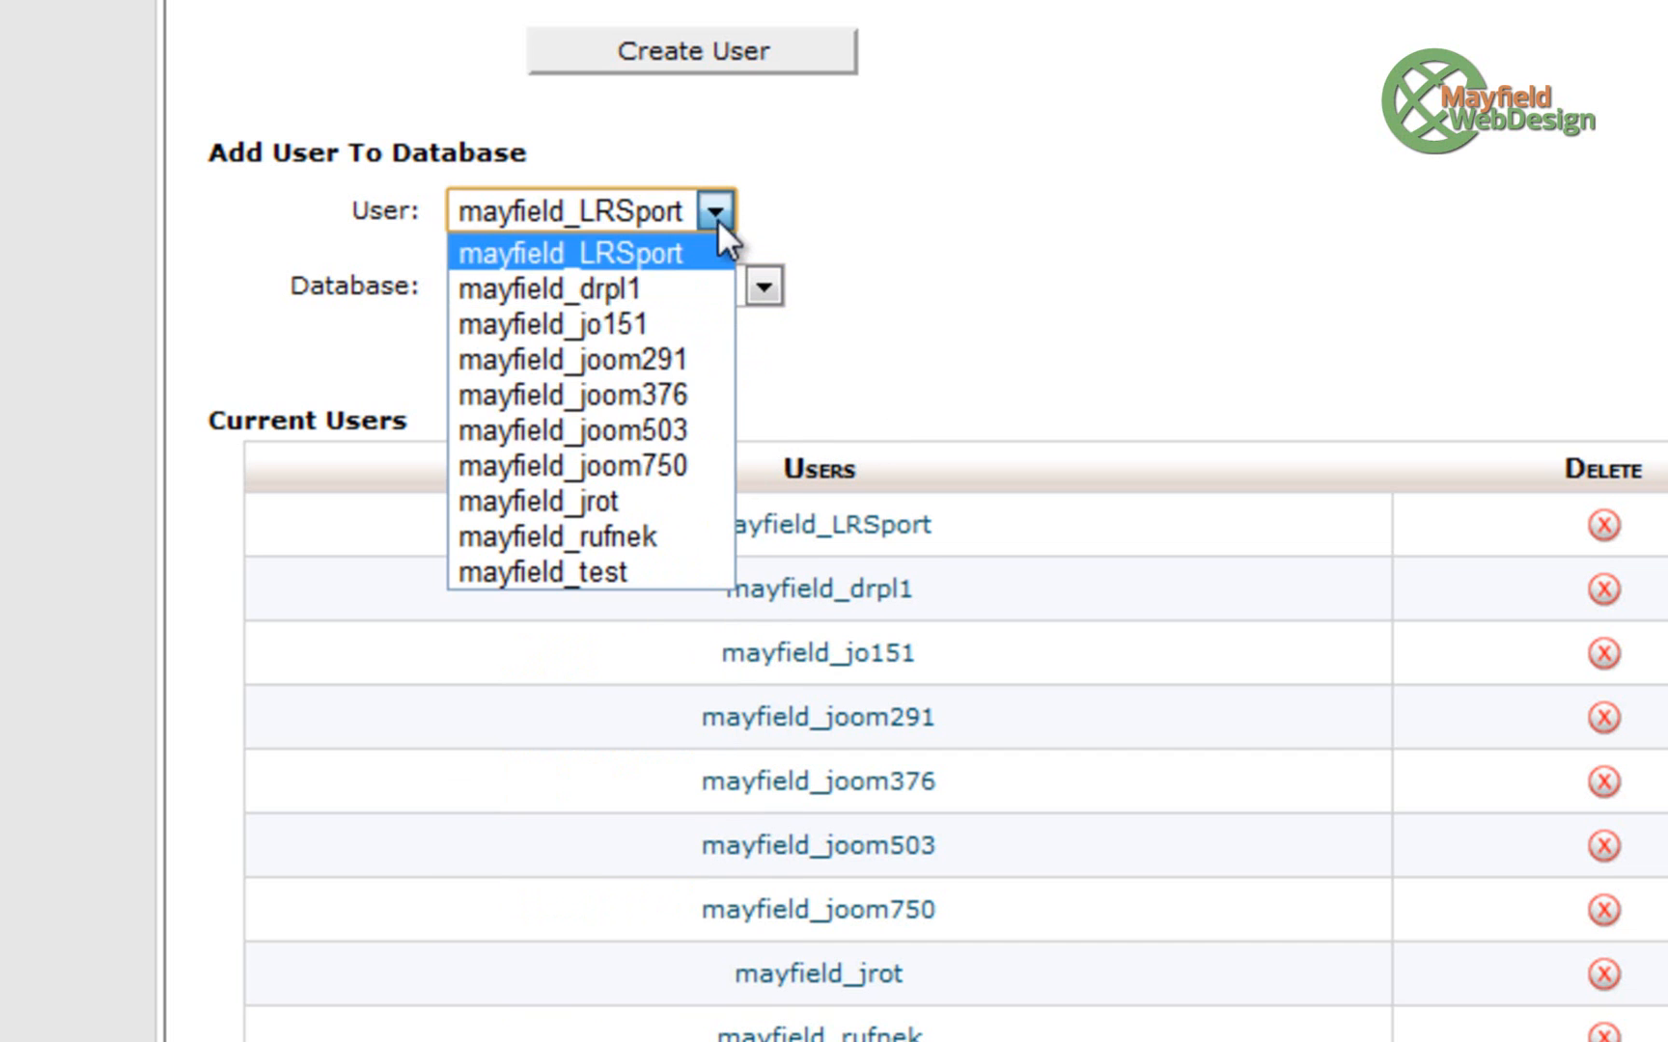
click(604, 502)
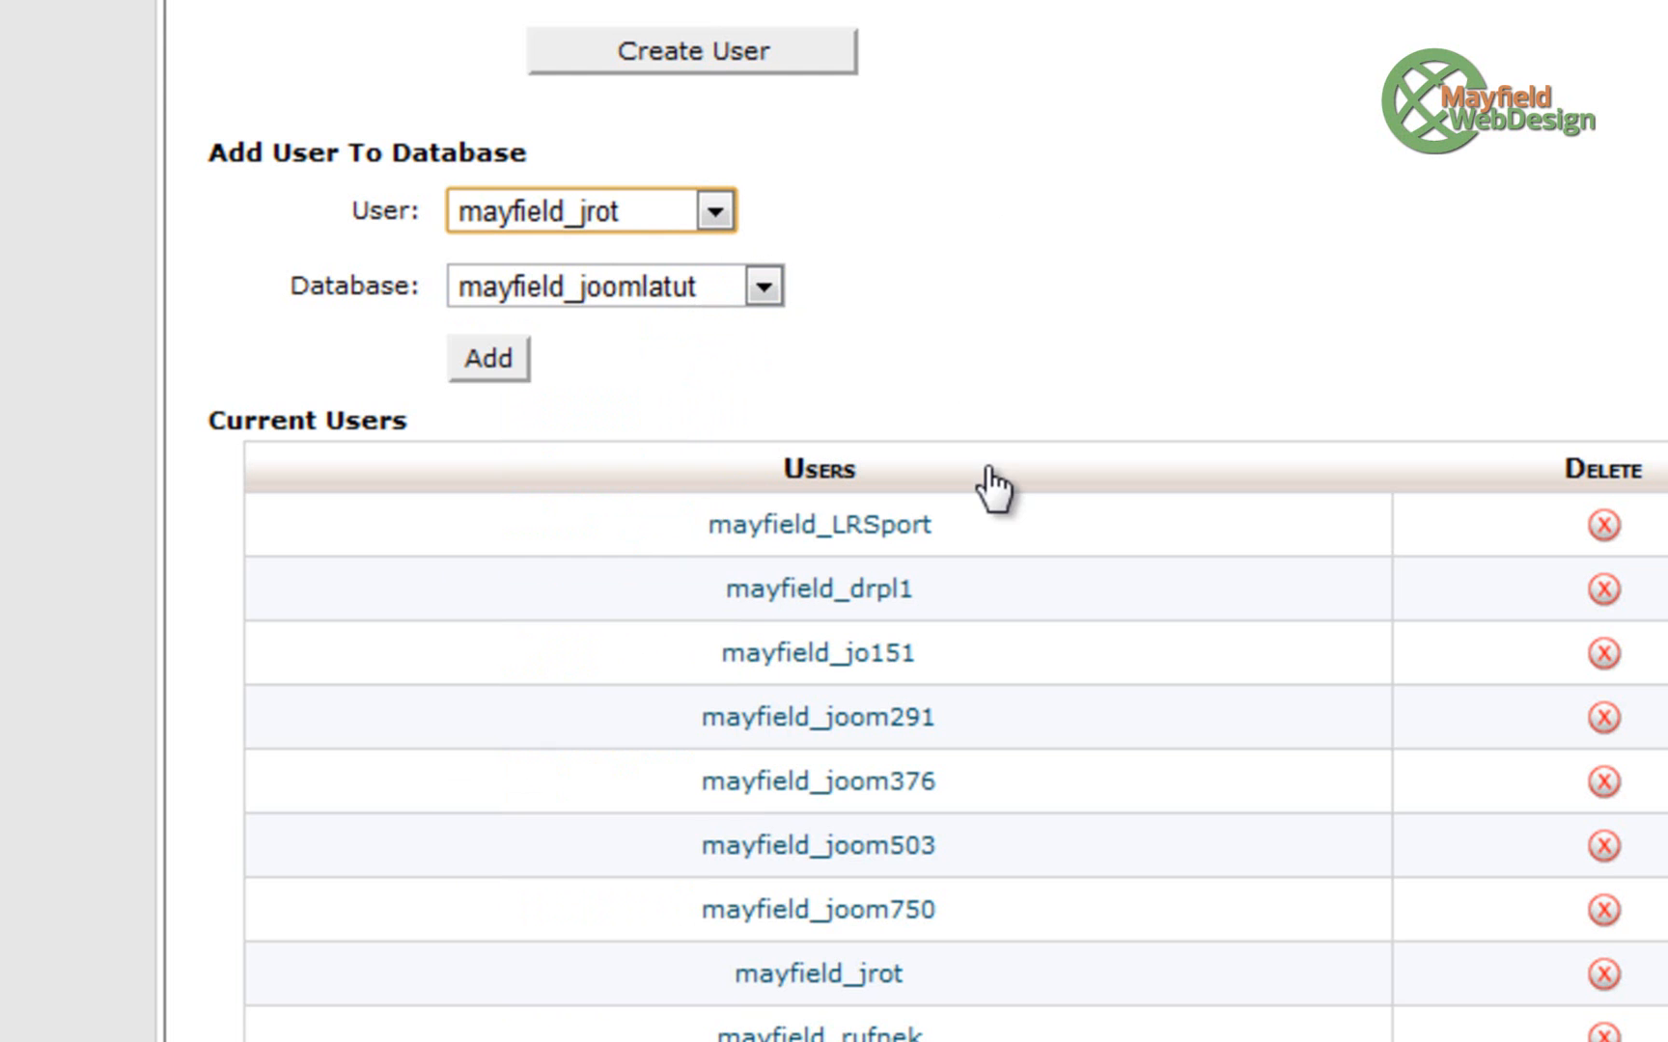
scroll(1304, 298, up, 12)
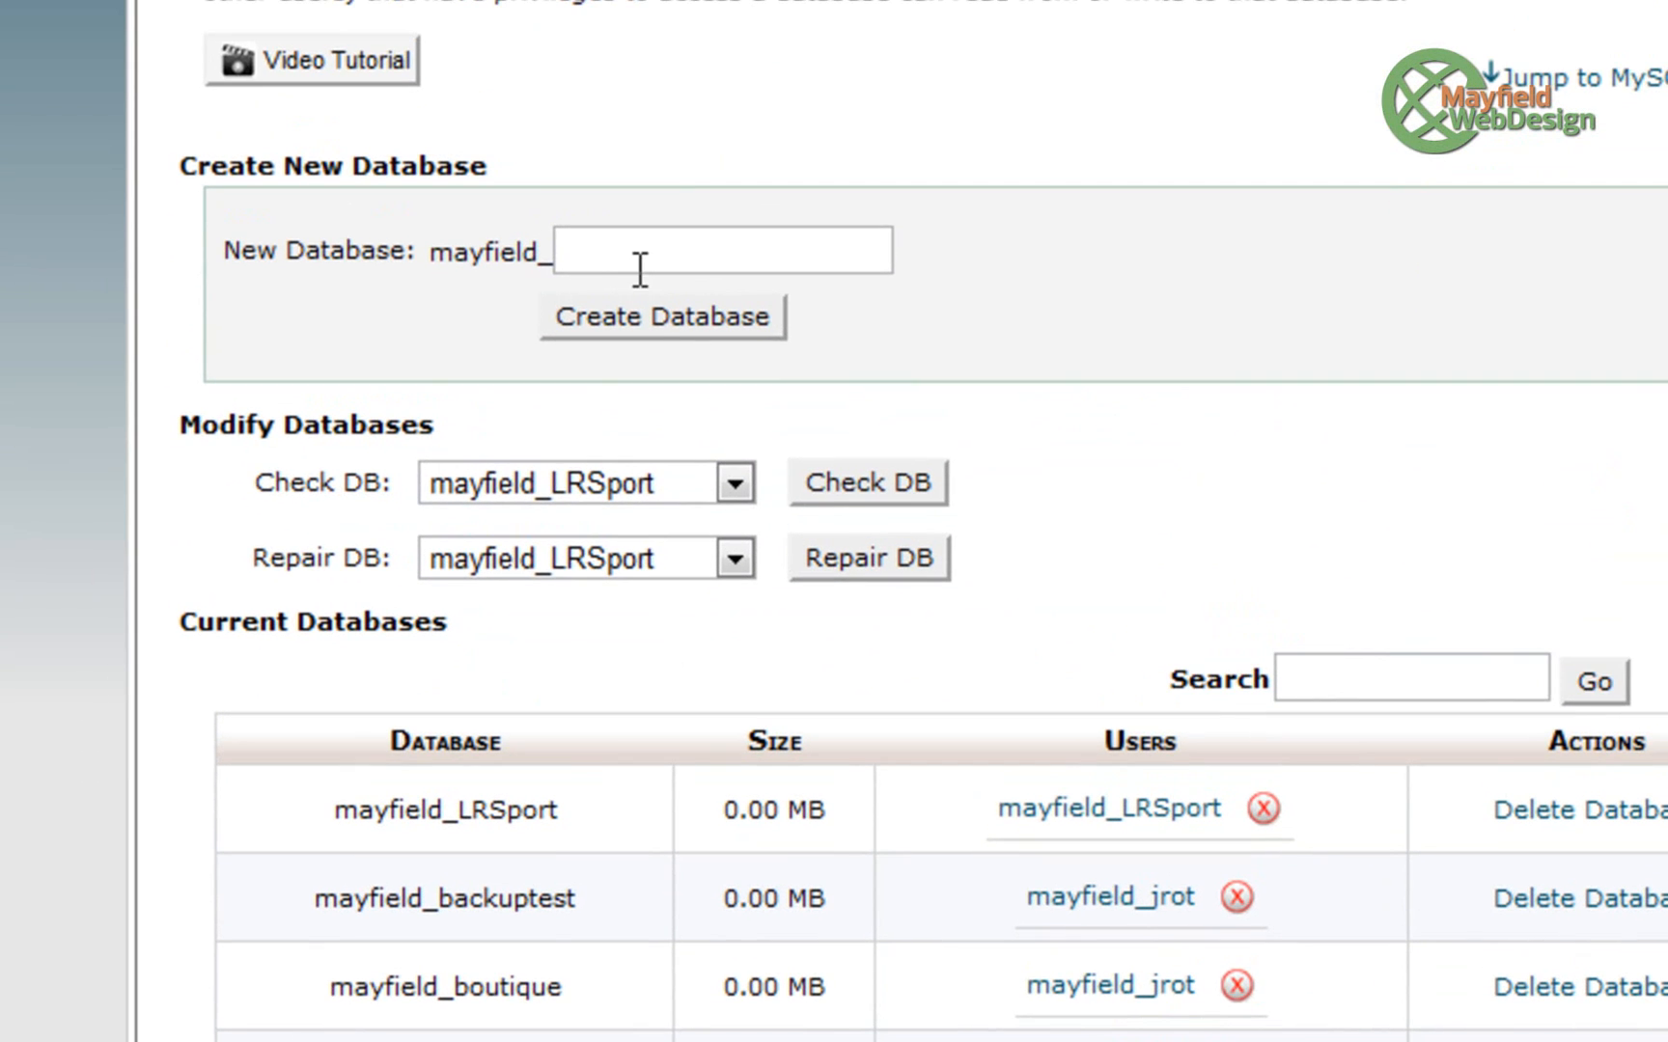
click(640, 265)
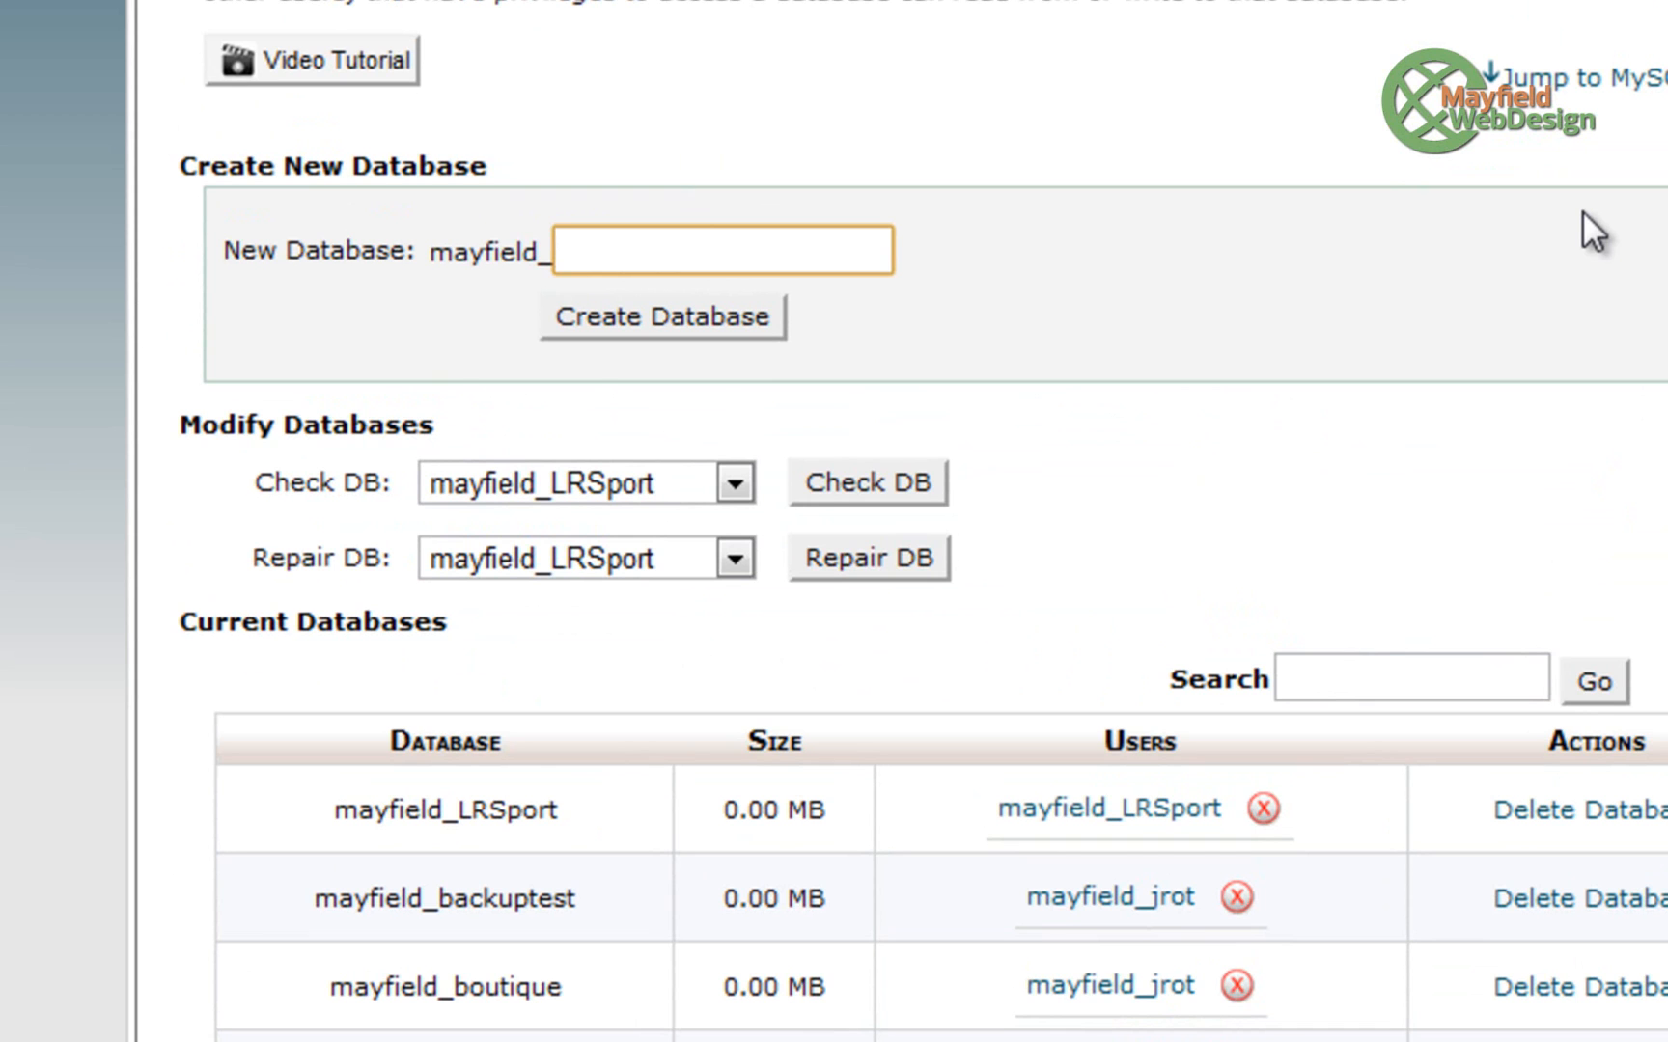
- Create the MySQL database mayfield_joom251 and return to MySQL Databases
text(joo)
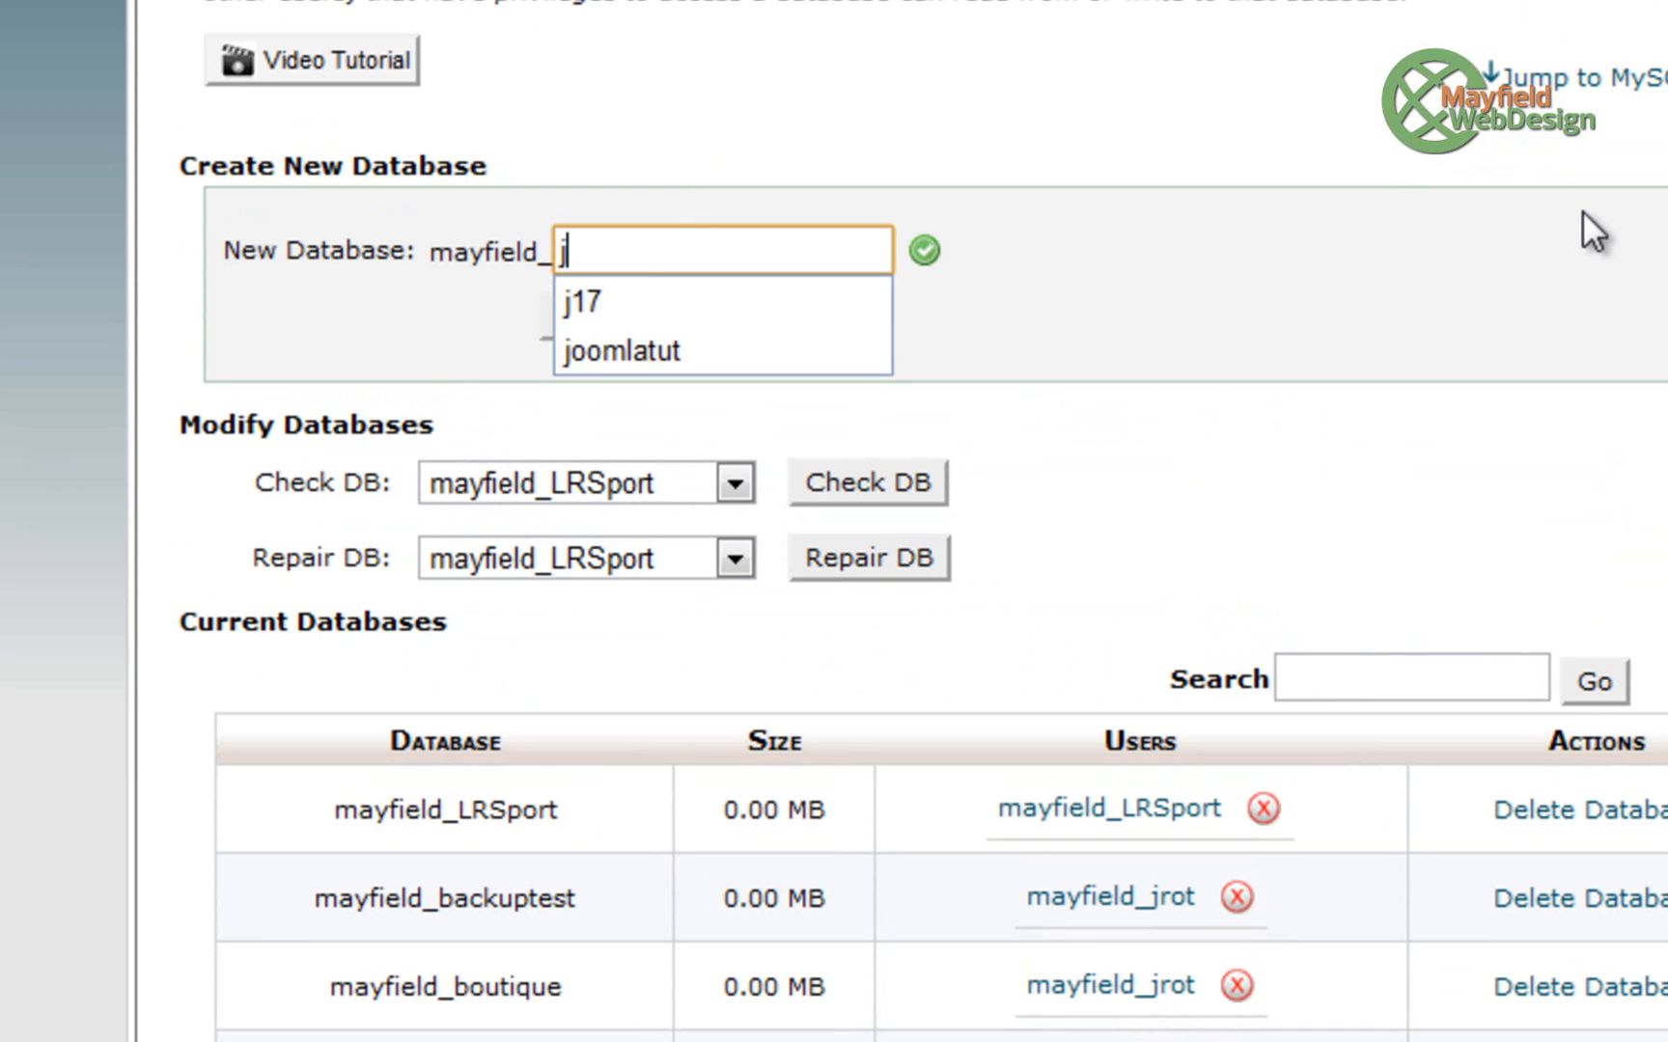
text(m251)
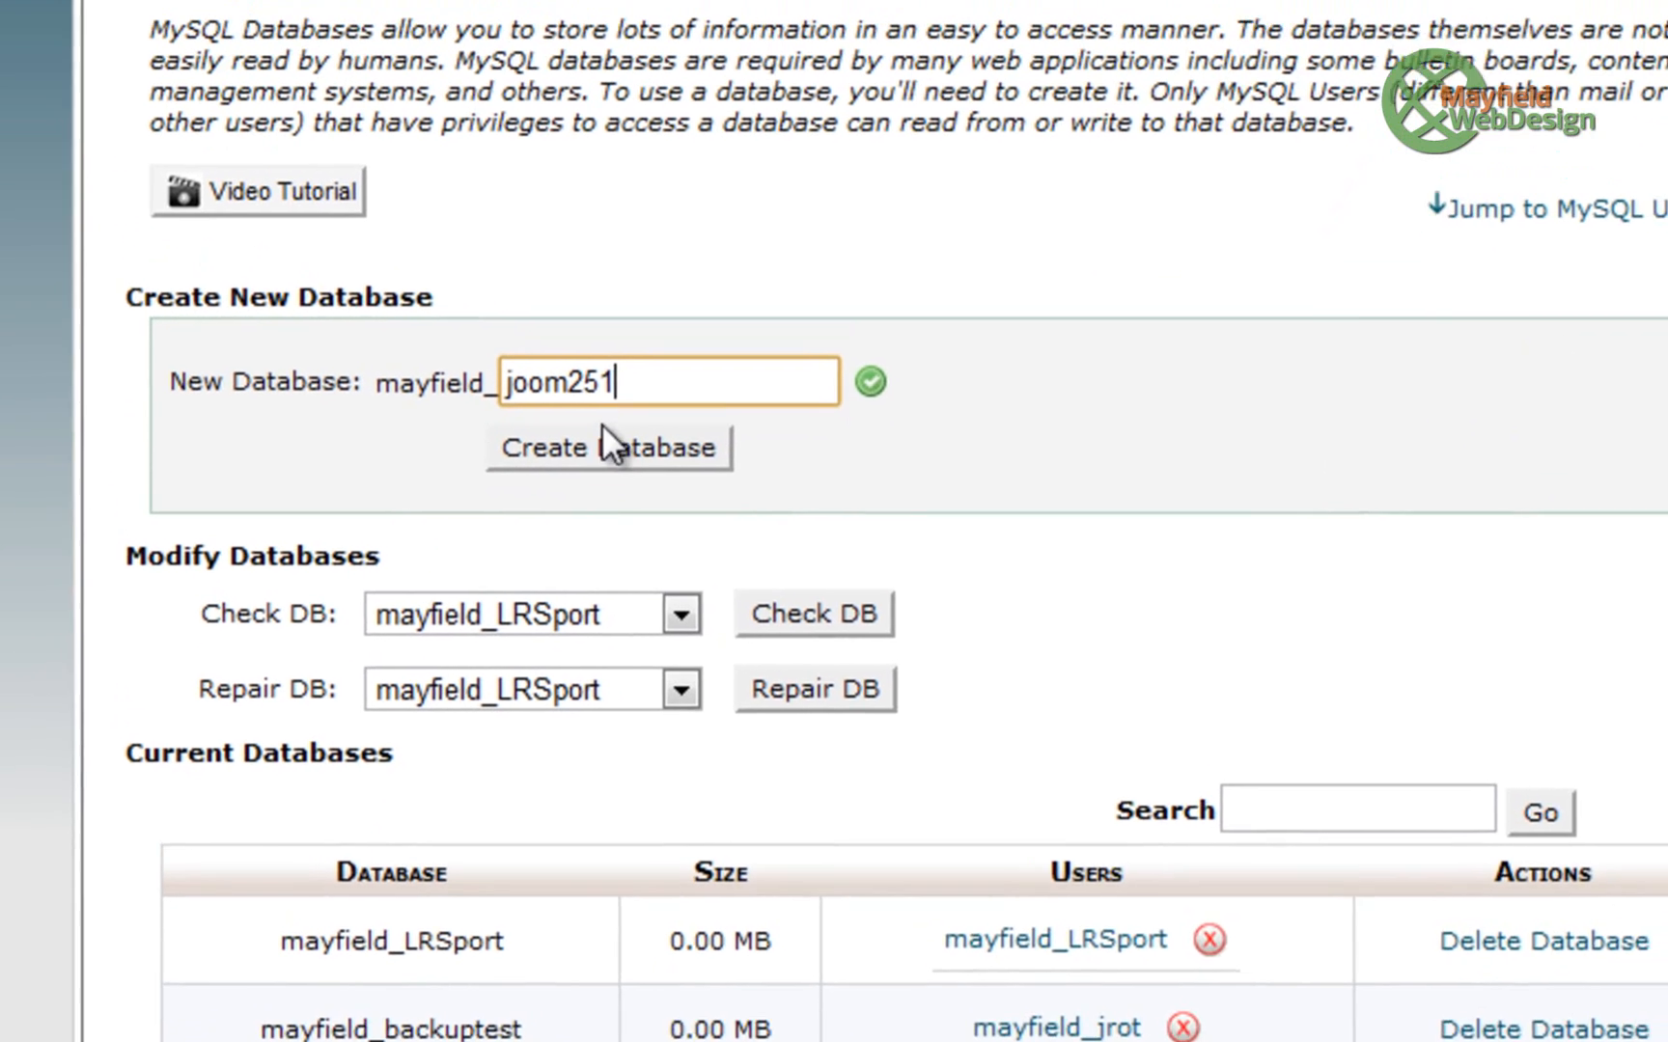
click(642, 322)
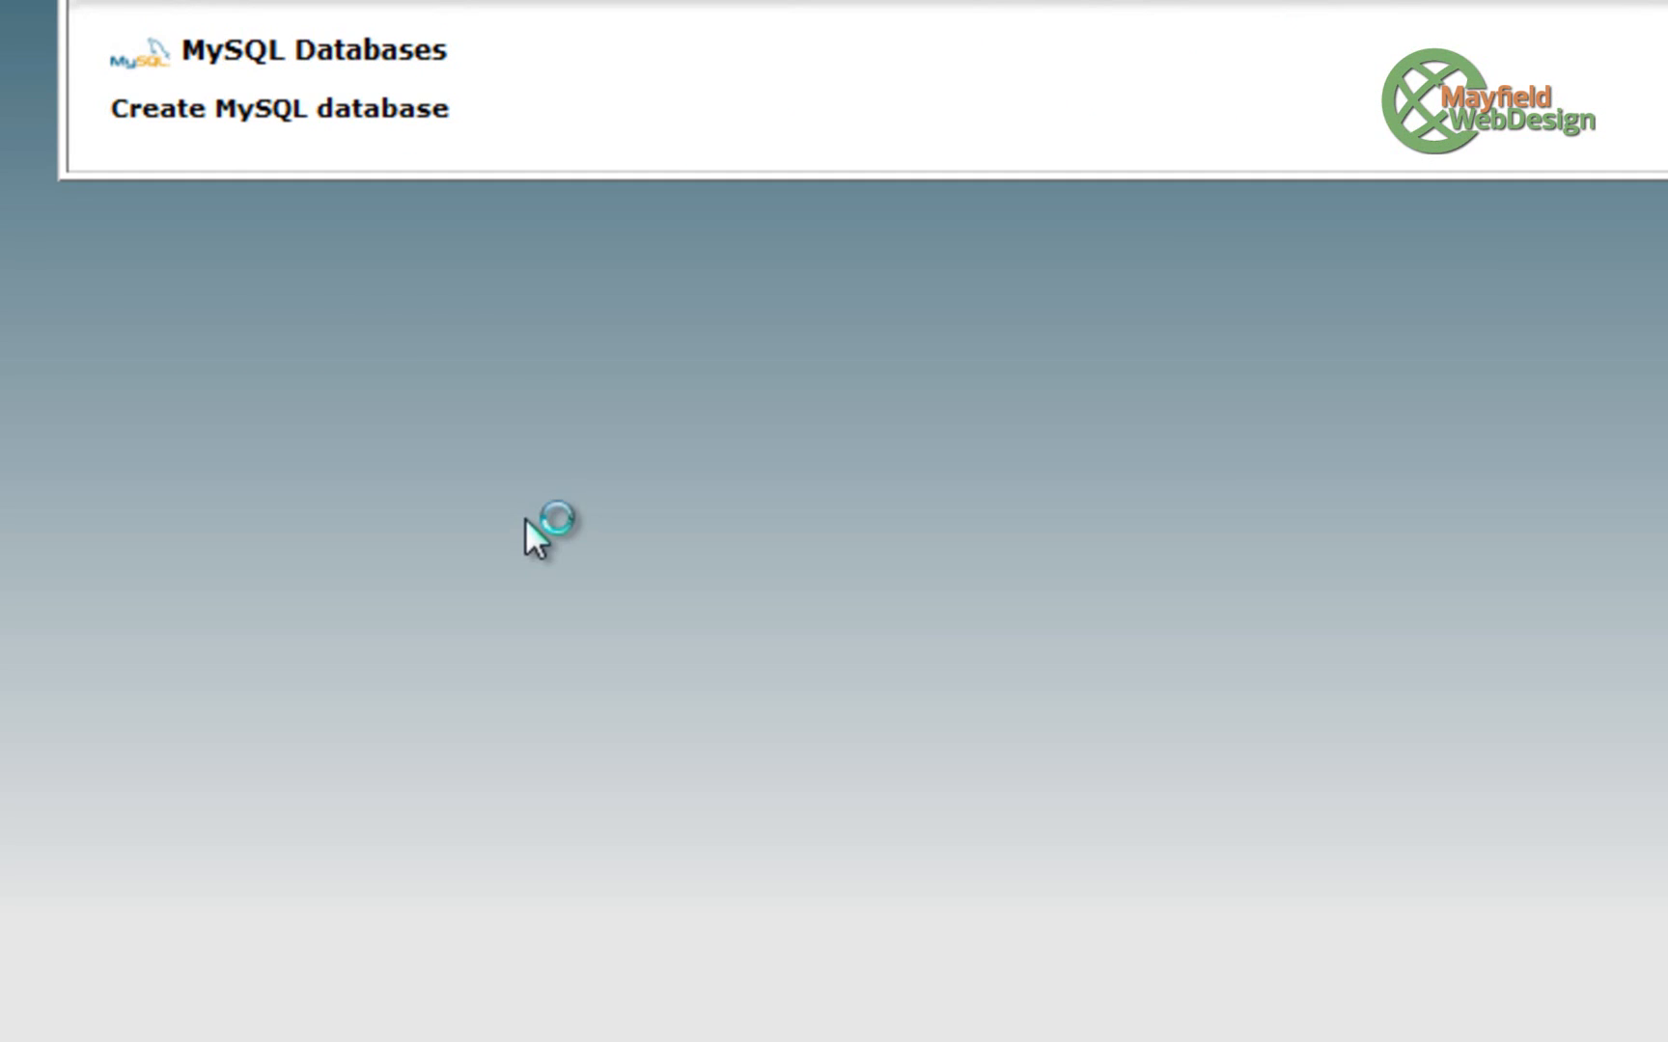
click(984, 259)
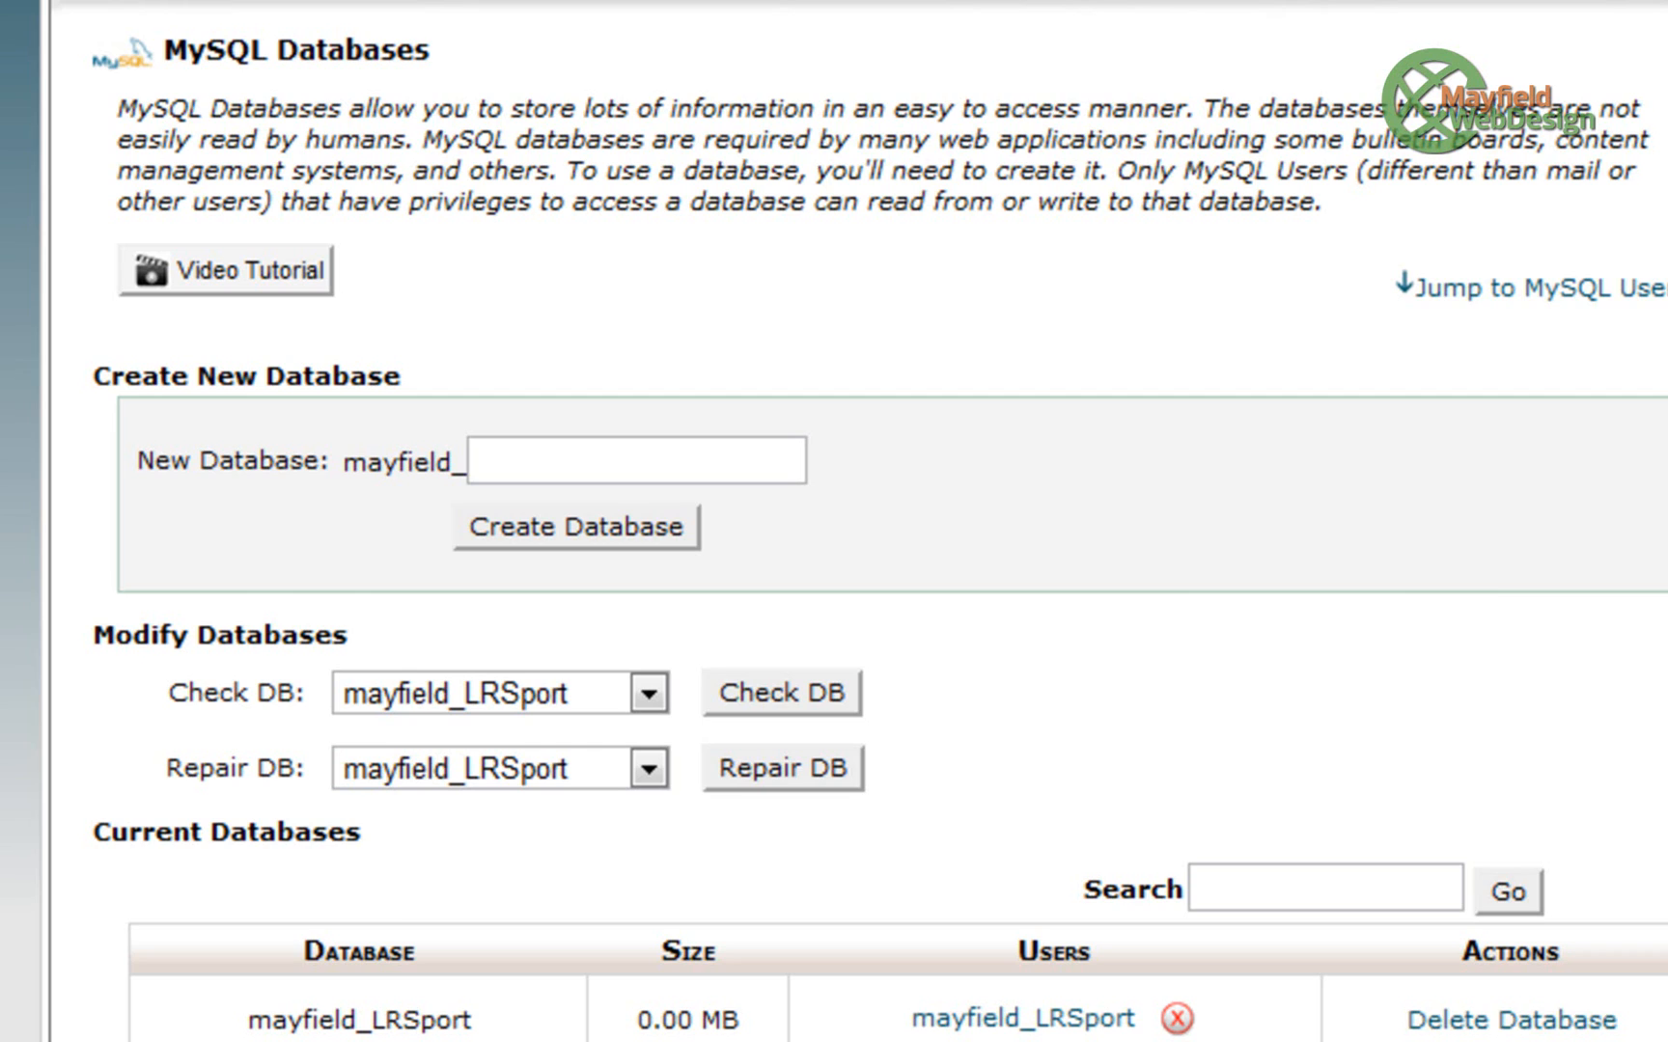
- Create MySQL user mayfield_joom251 with its password entered twice
scroll(634, 812, down, 10)
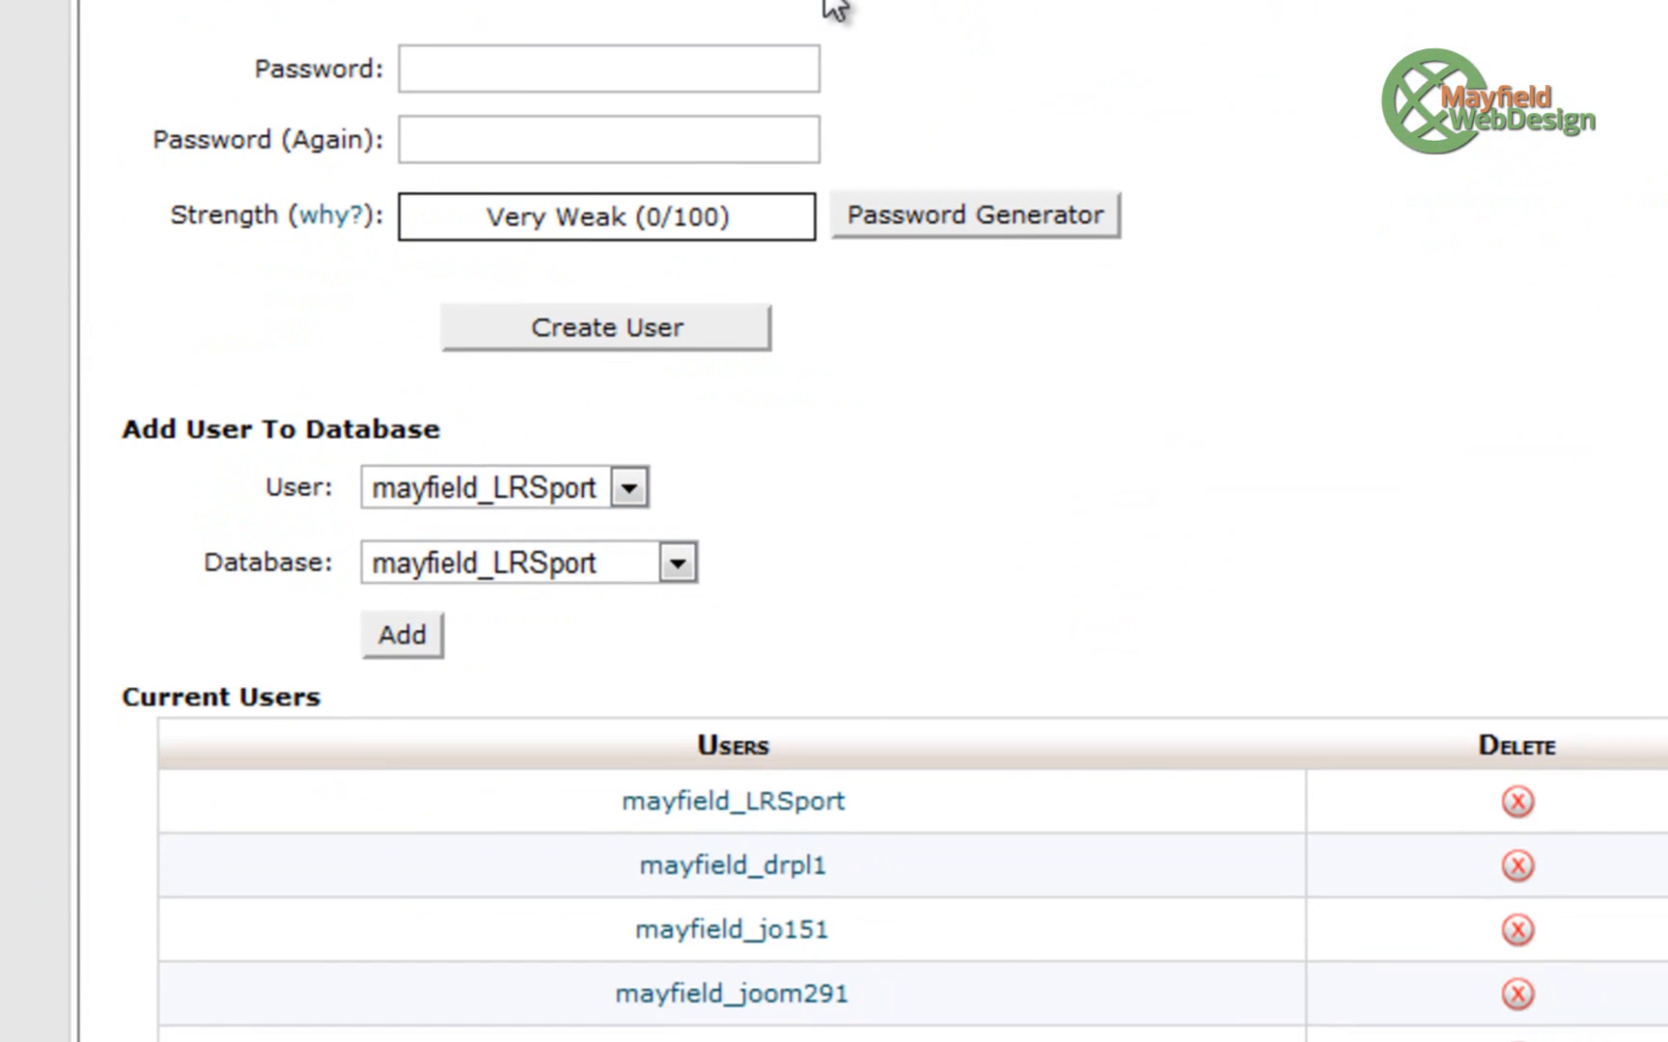
click(676, 275)
text(joom251)
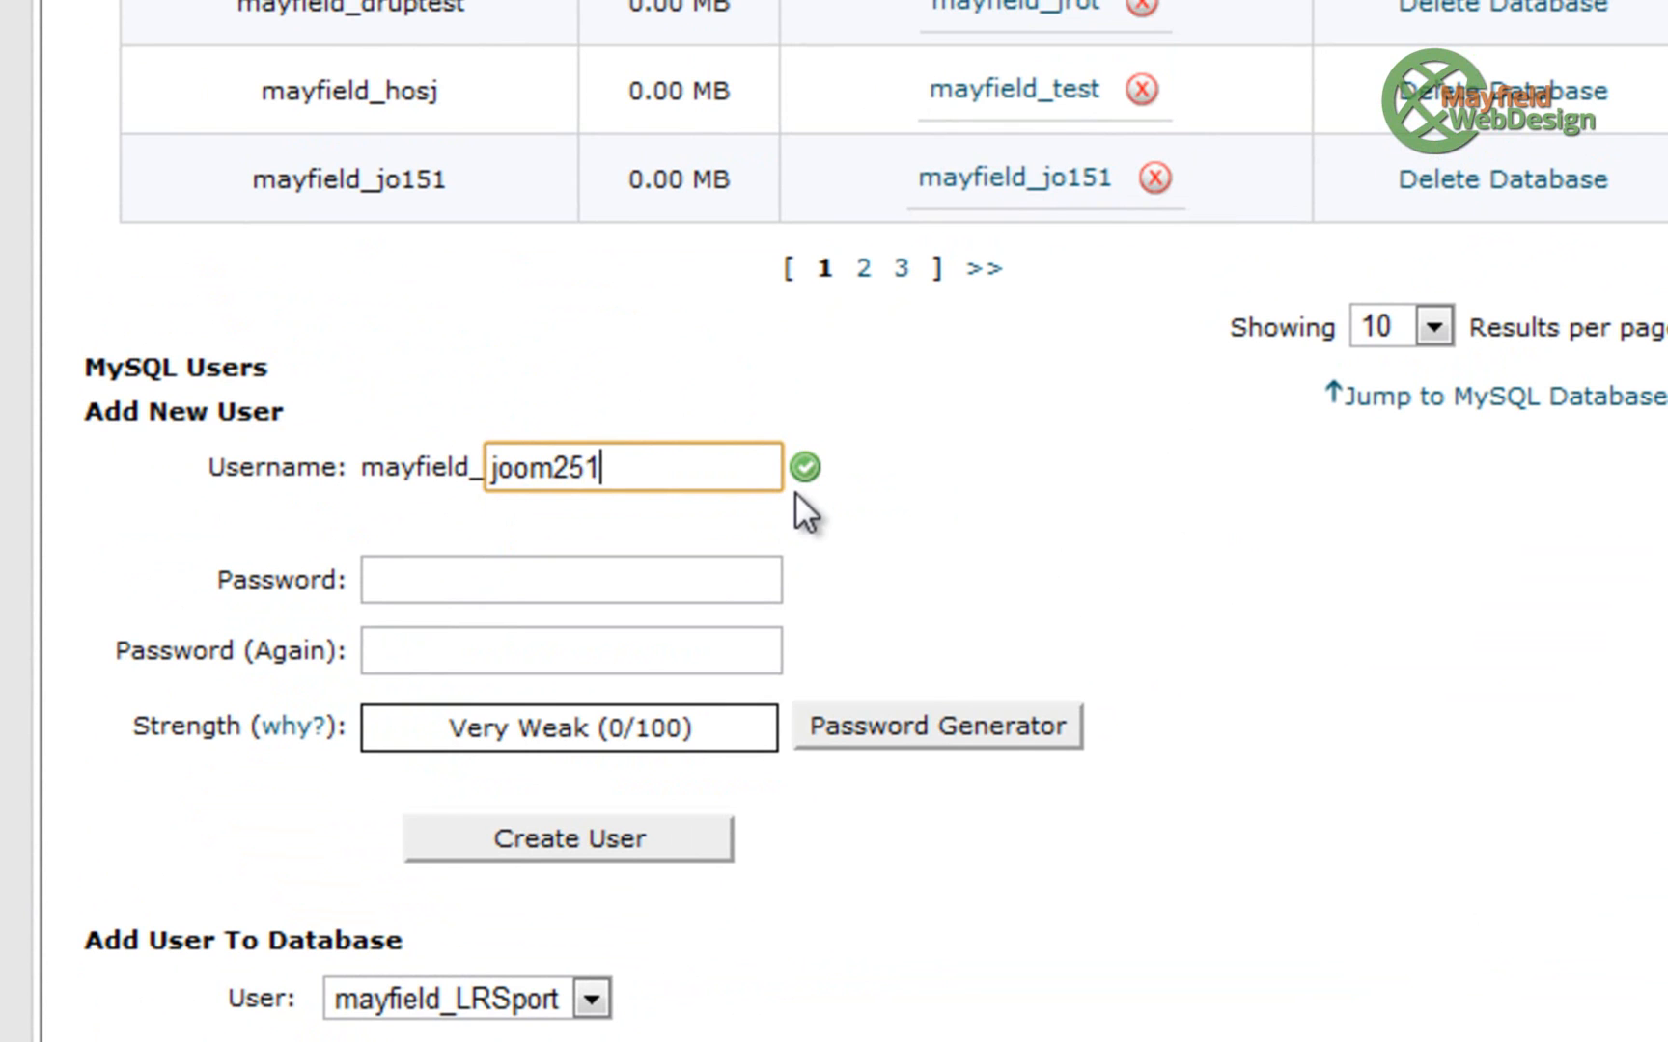
click(527, 589)
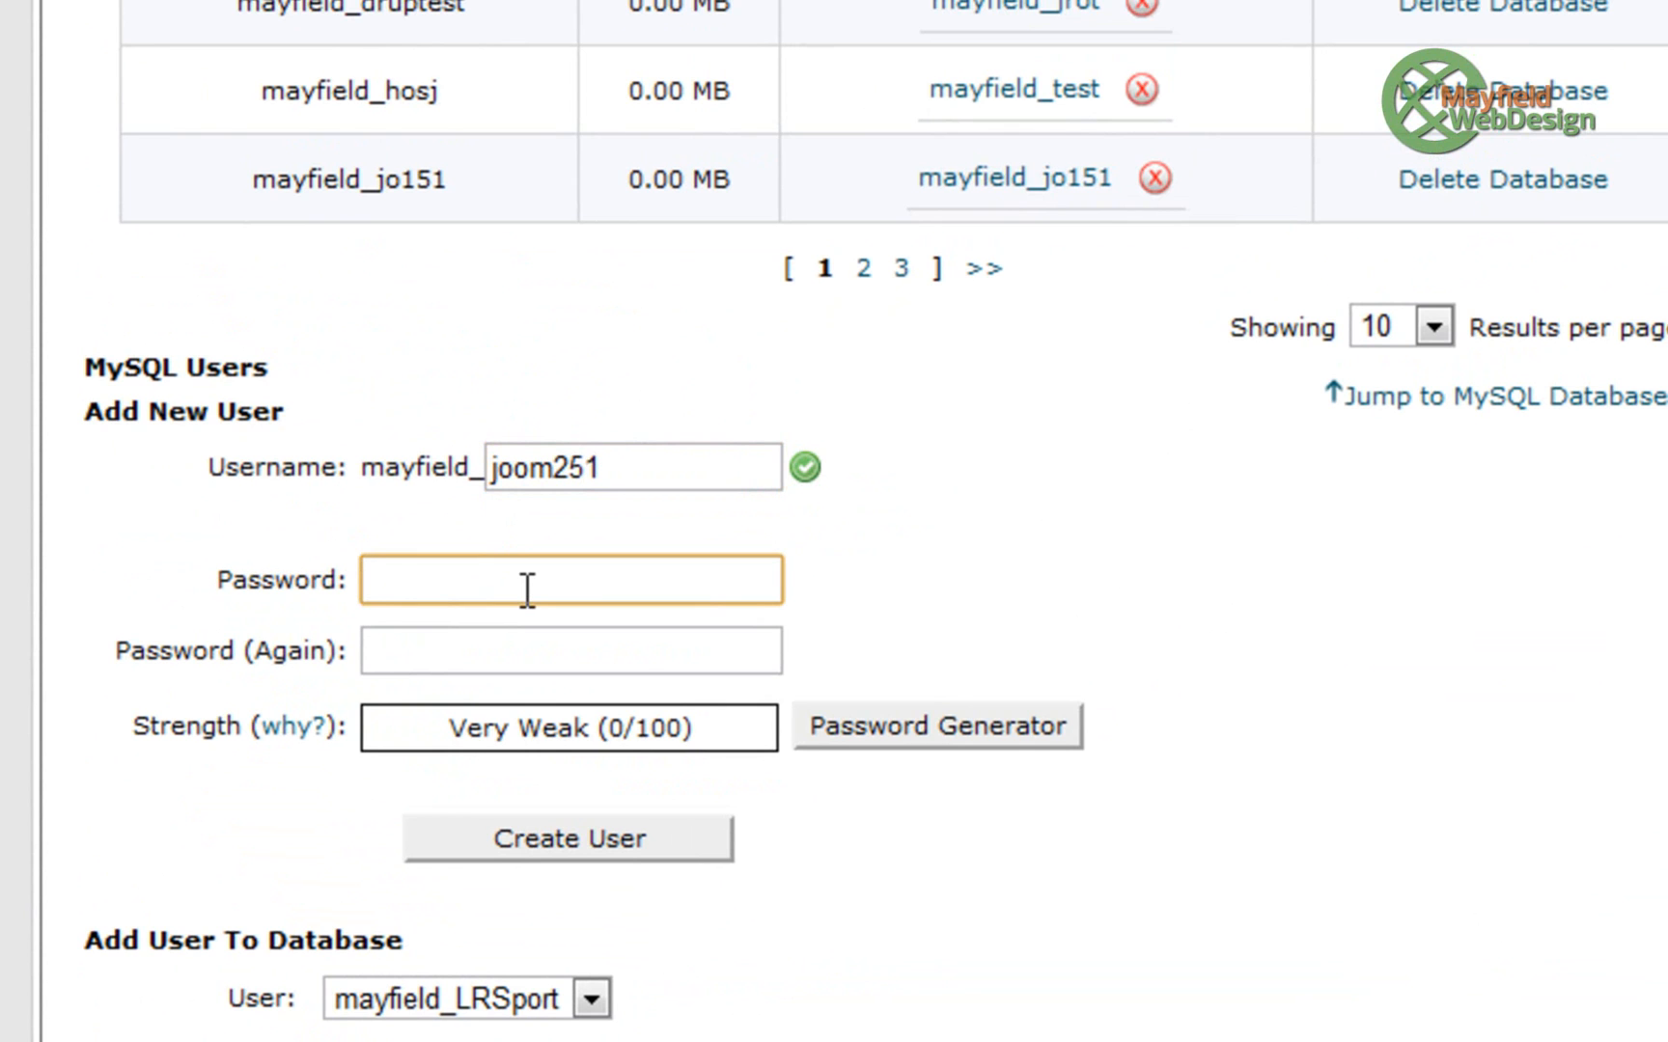
text(••••••)
click(576, 662)
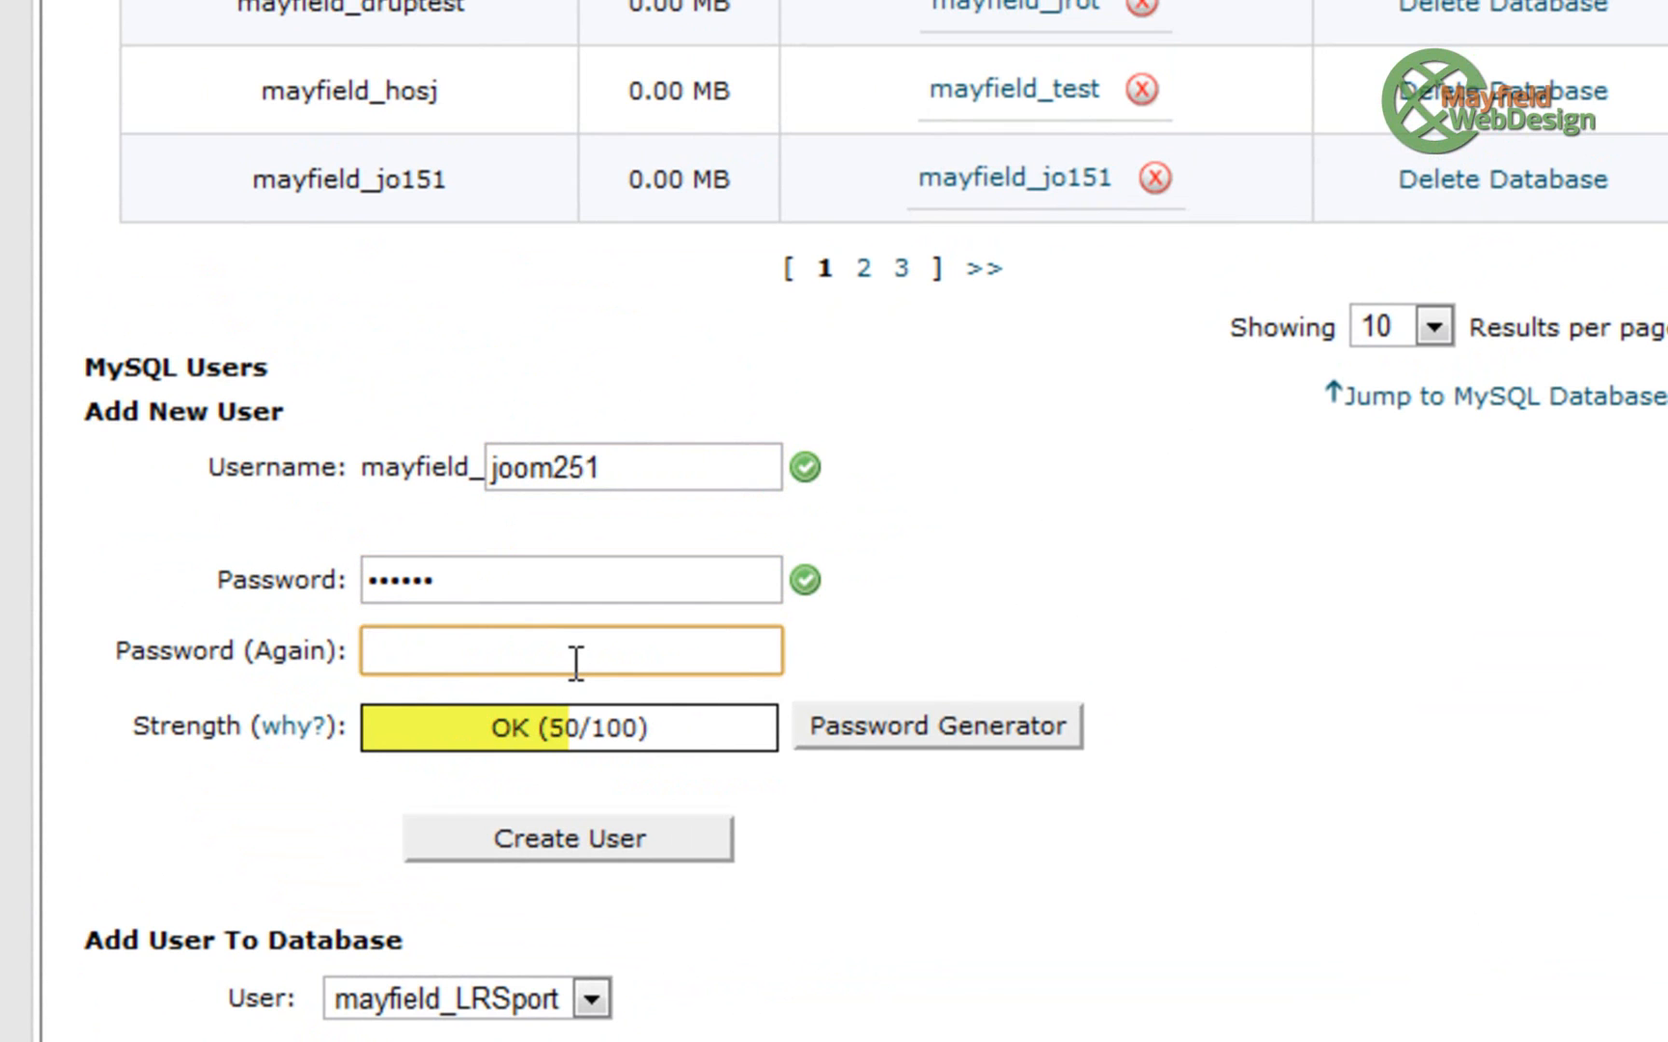
text(•••••)
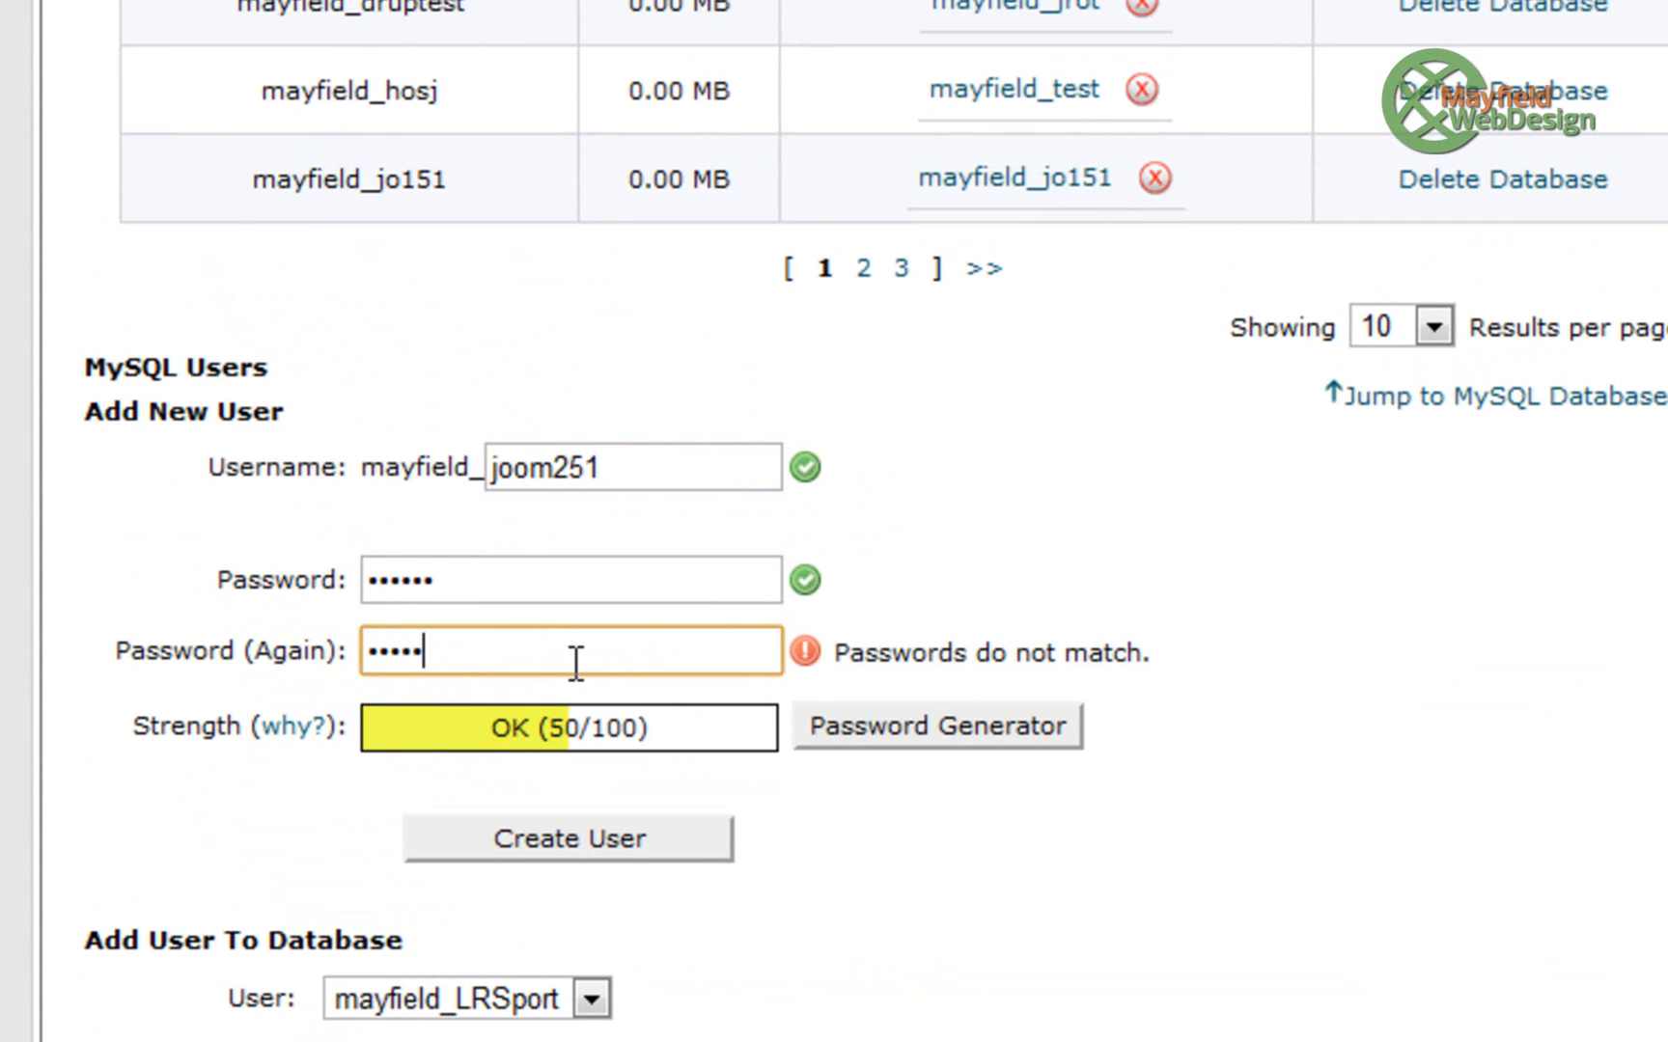
text(•)
click(565, 874)
click(562, 843)
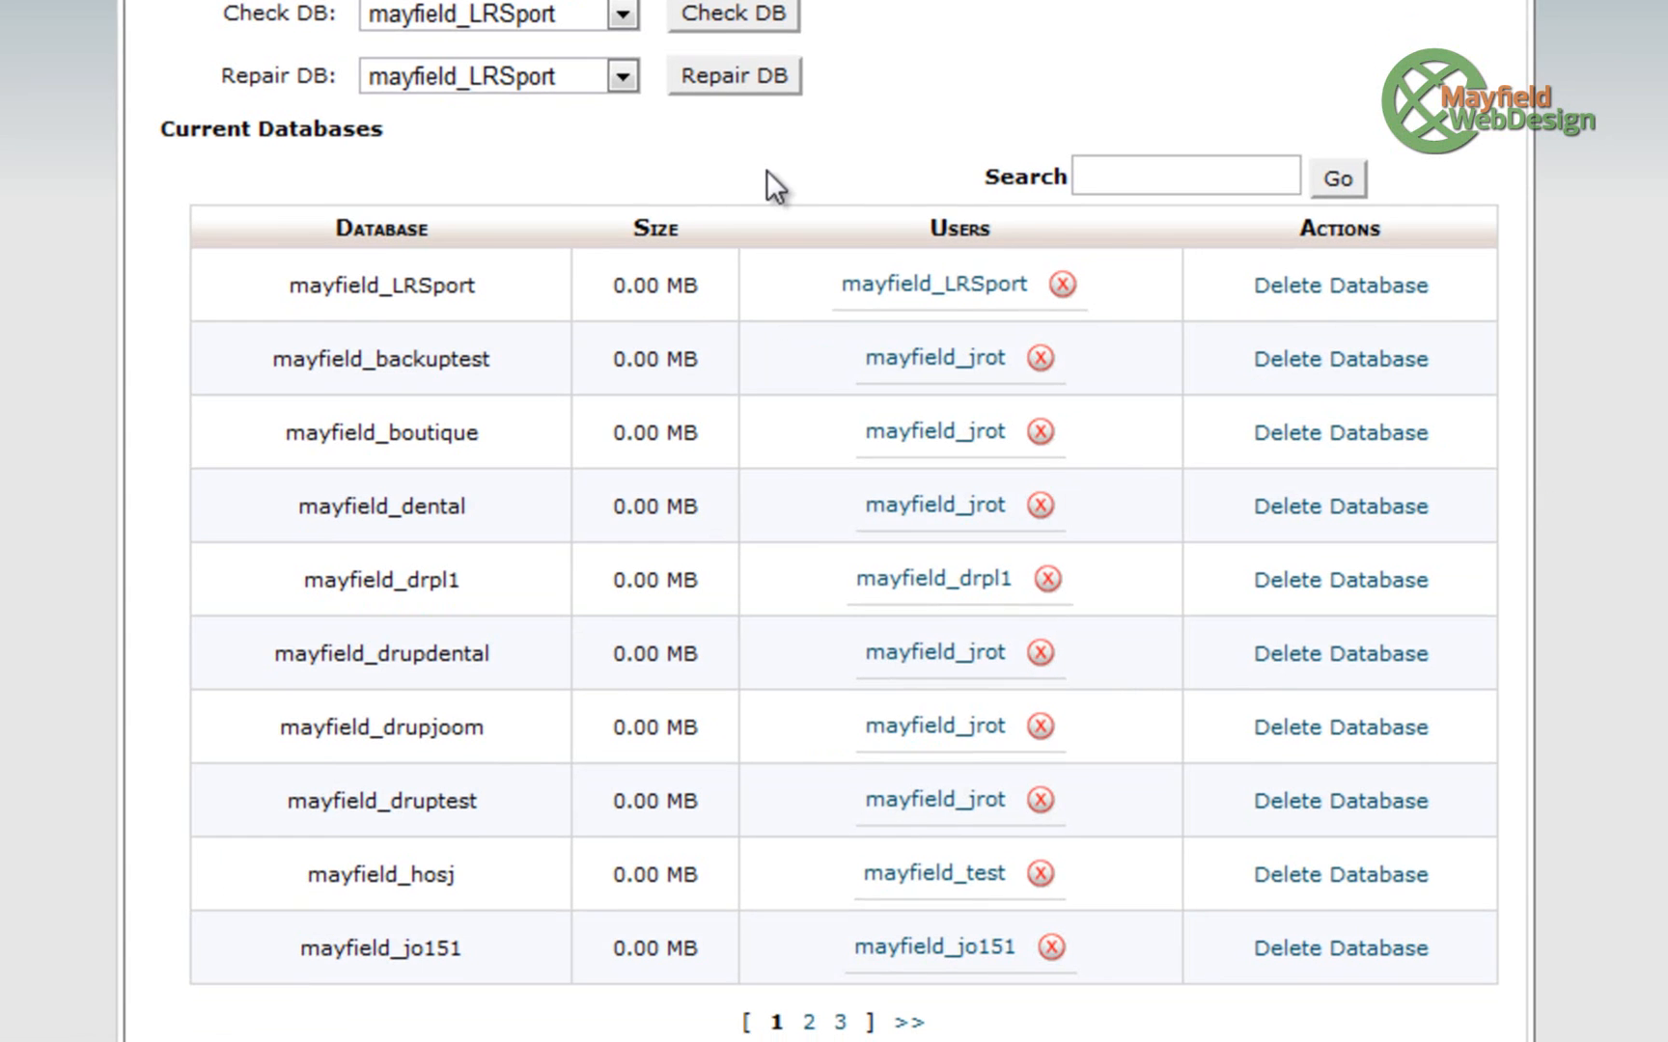
- Add user mayfield_joom251 to database mayfield_joom251 with ALL PRIVILEGES
scroll(977, 408, down, 10)
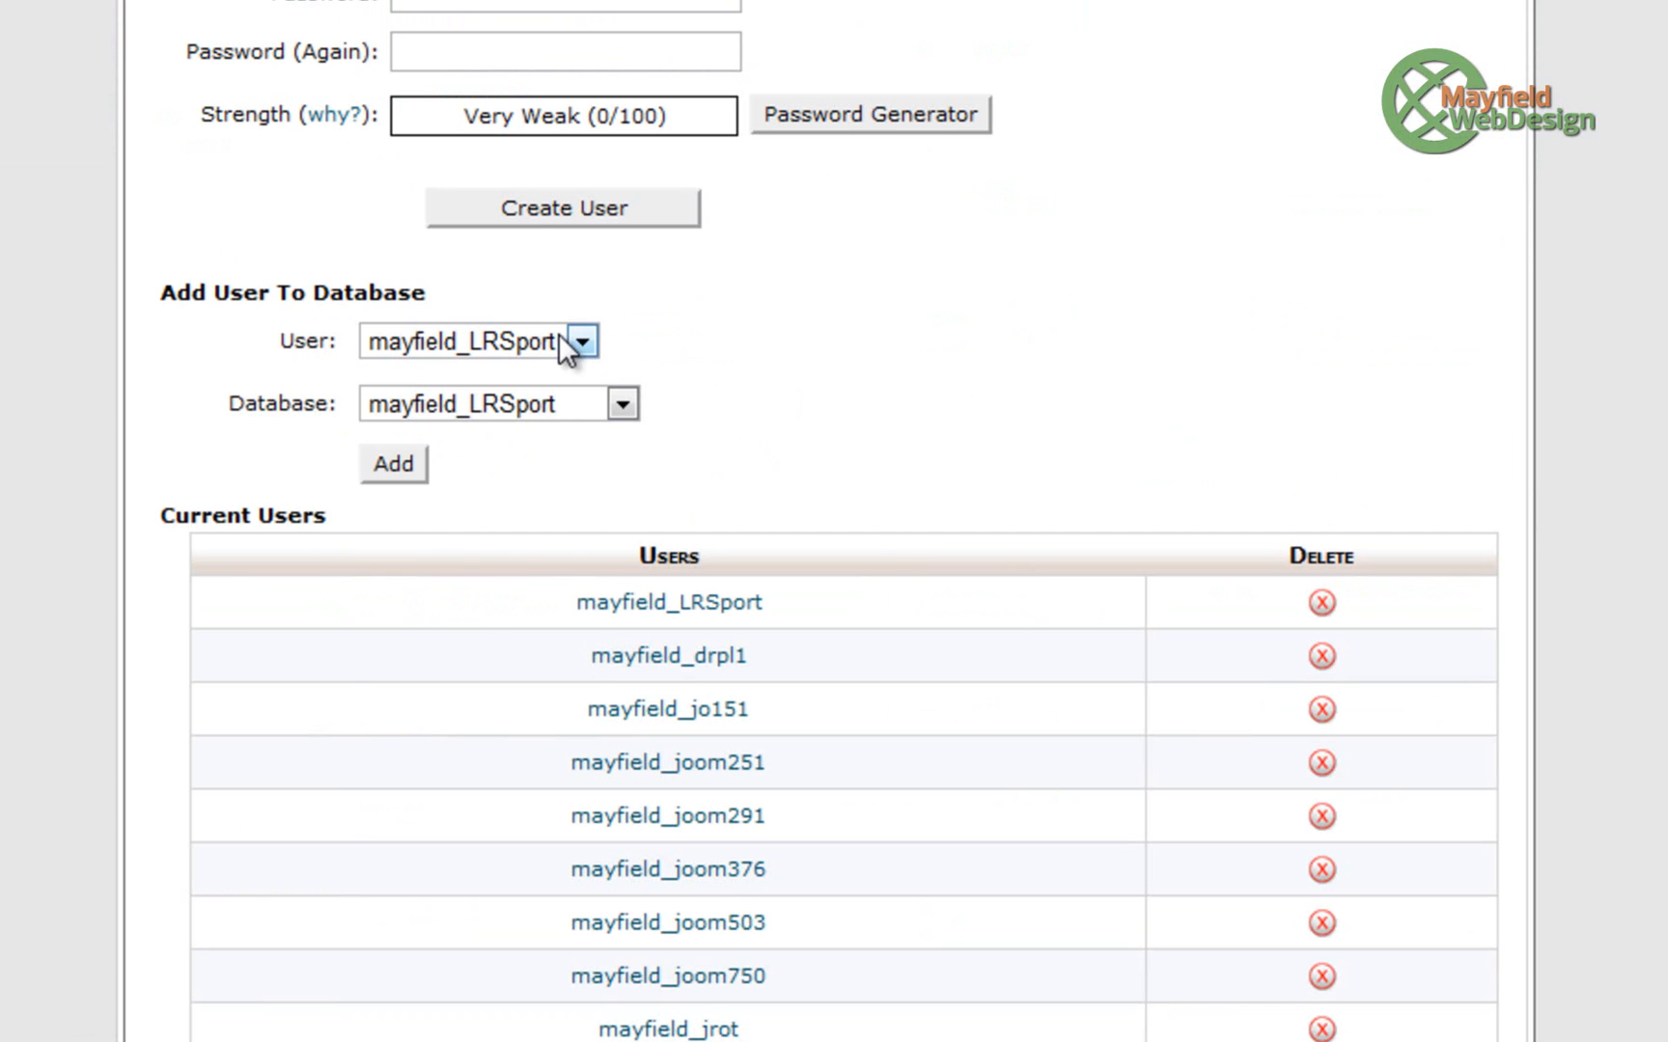
click(571, 340)
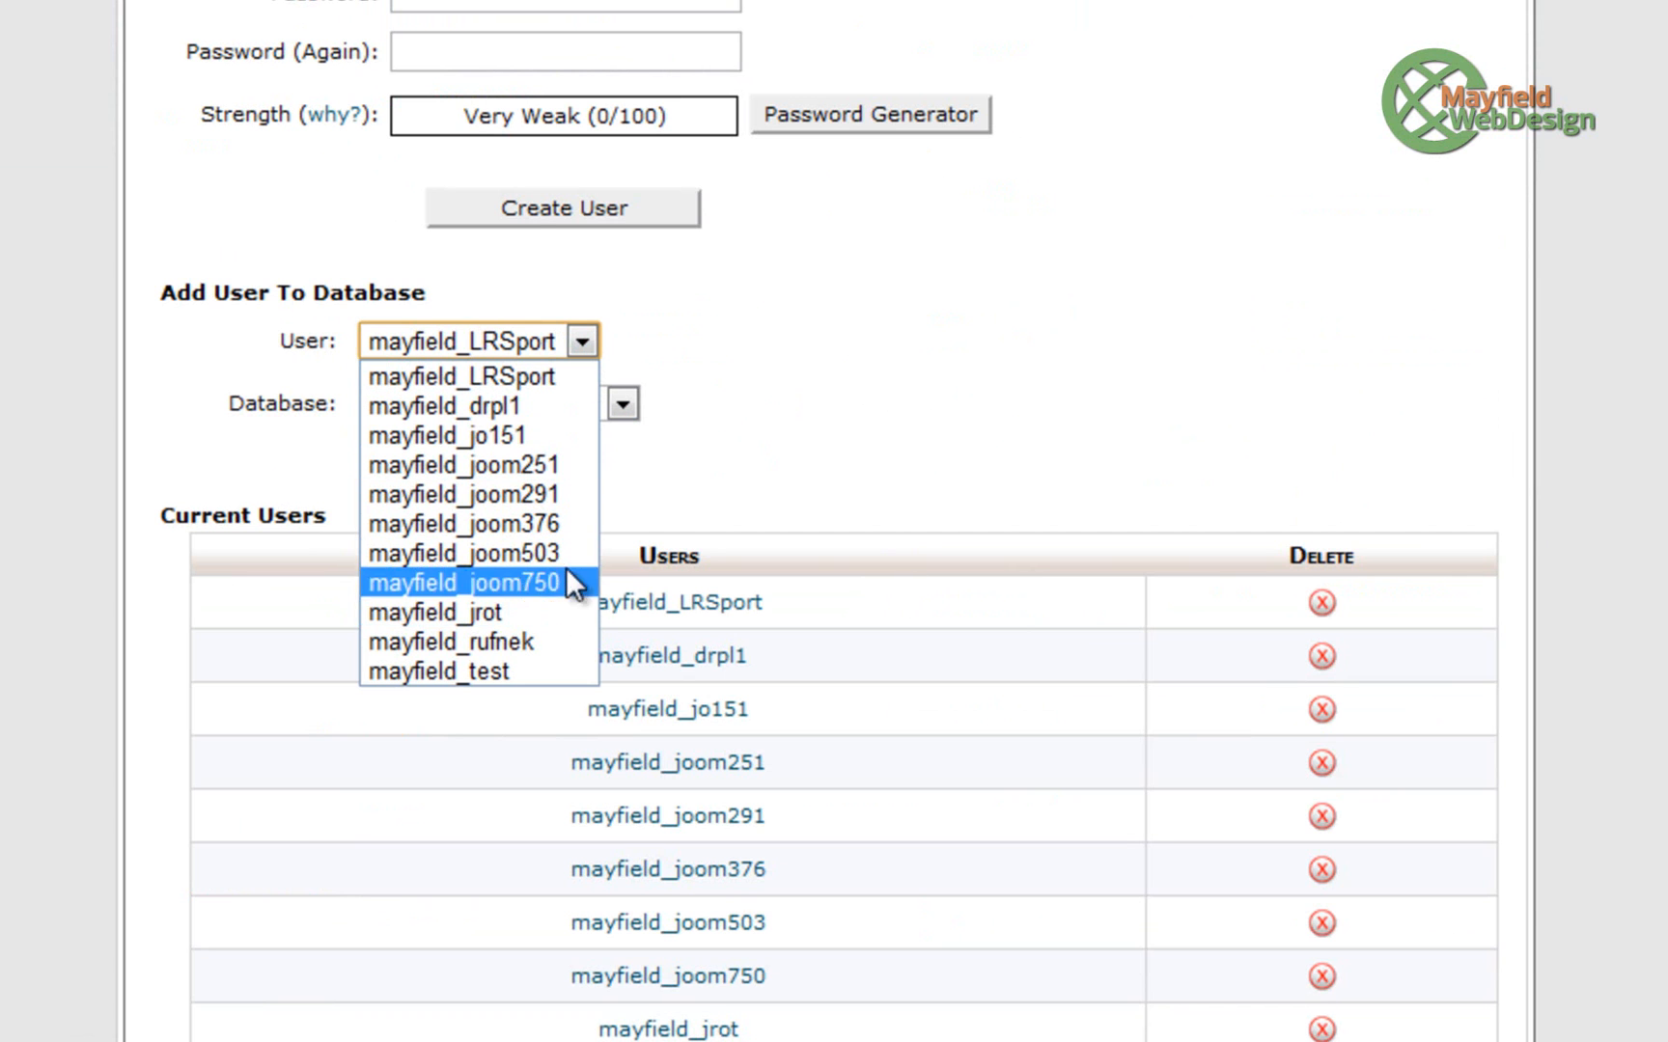
click(546, 470)
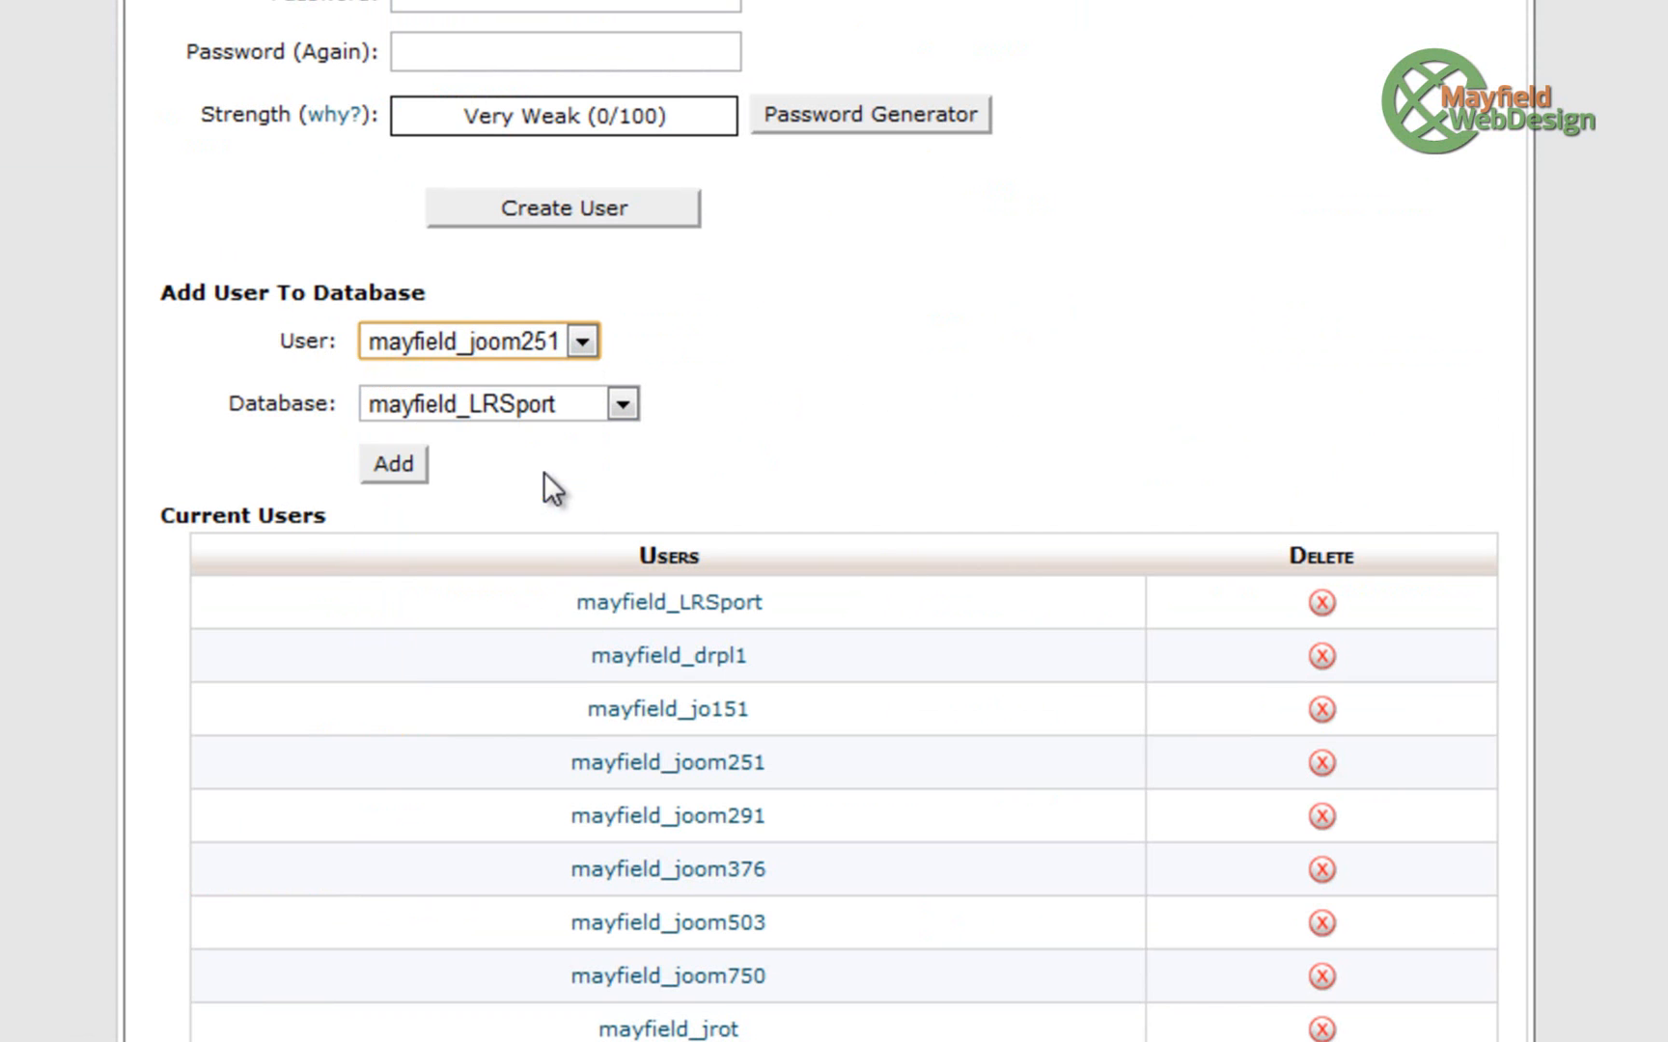
click(632, 405)
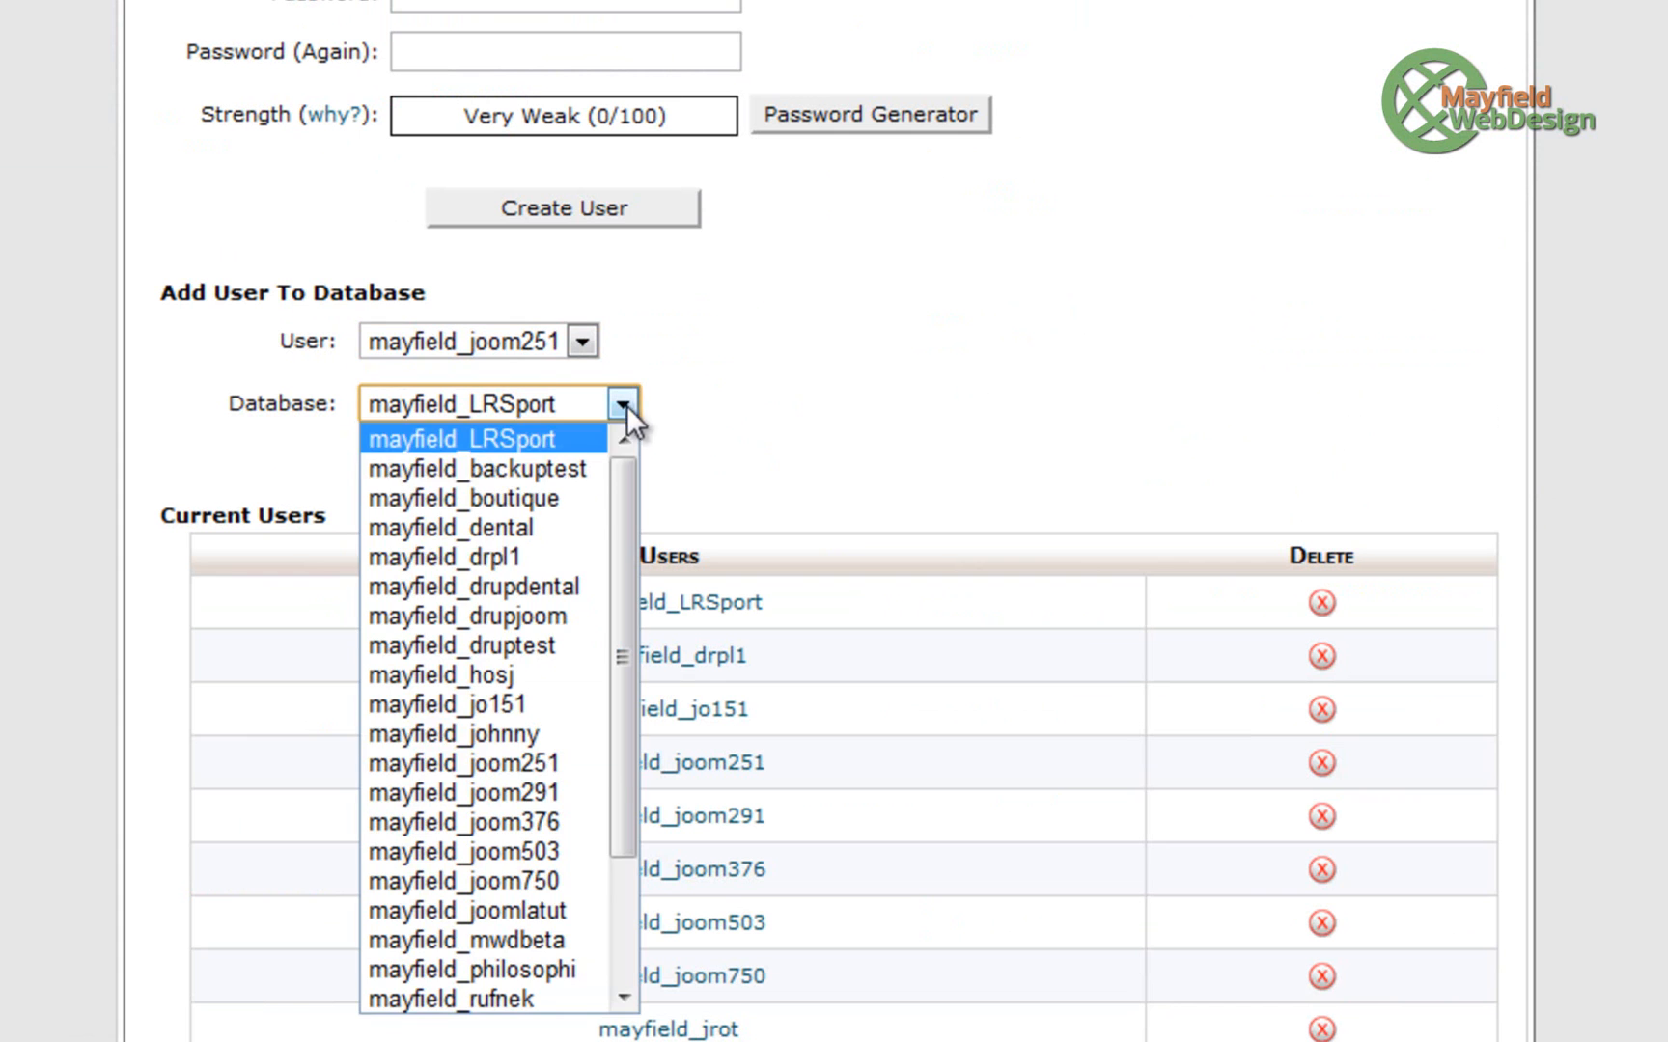
click(582, 763)
click(398, 463)
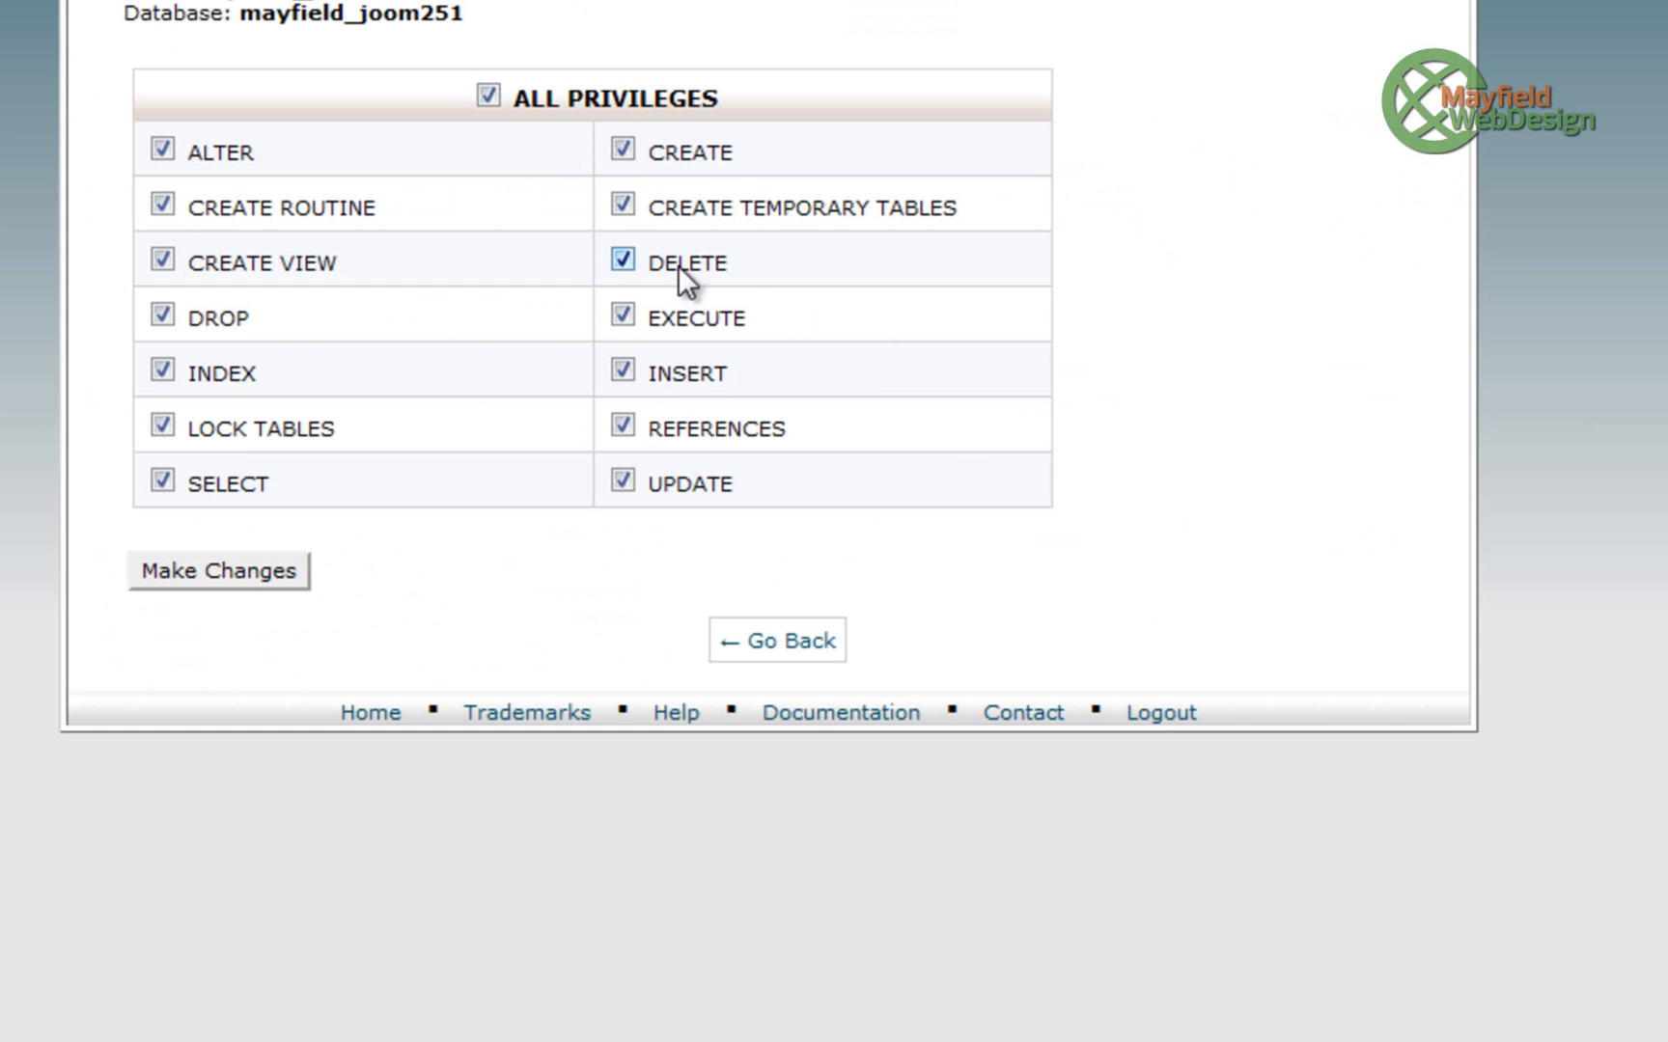
click(226, 577)
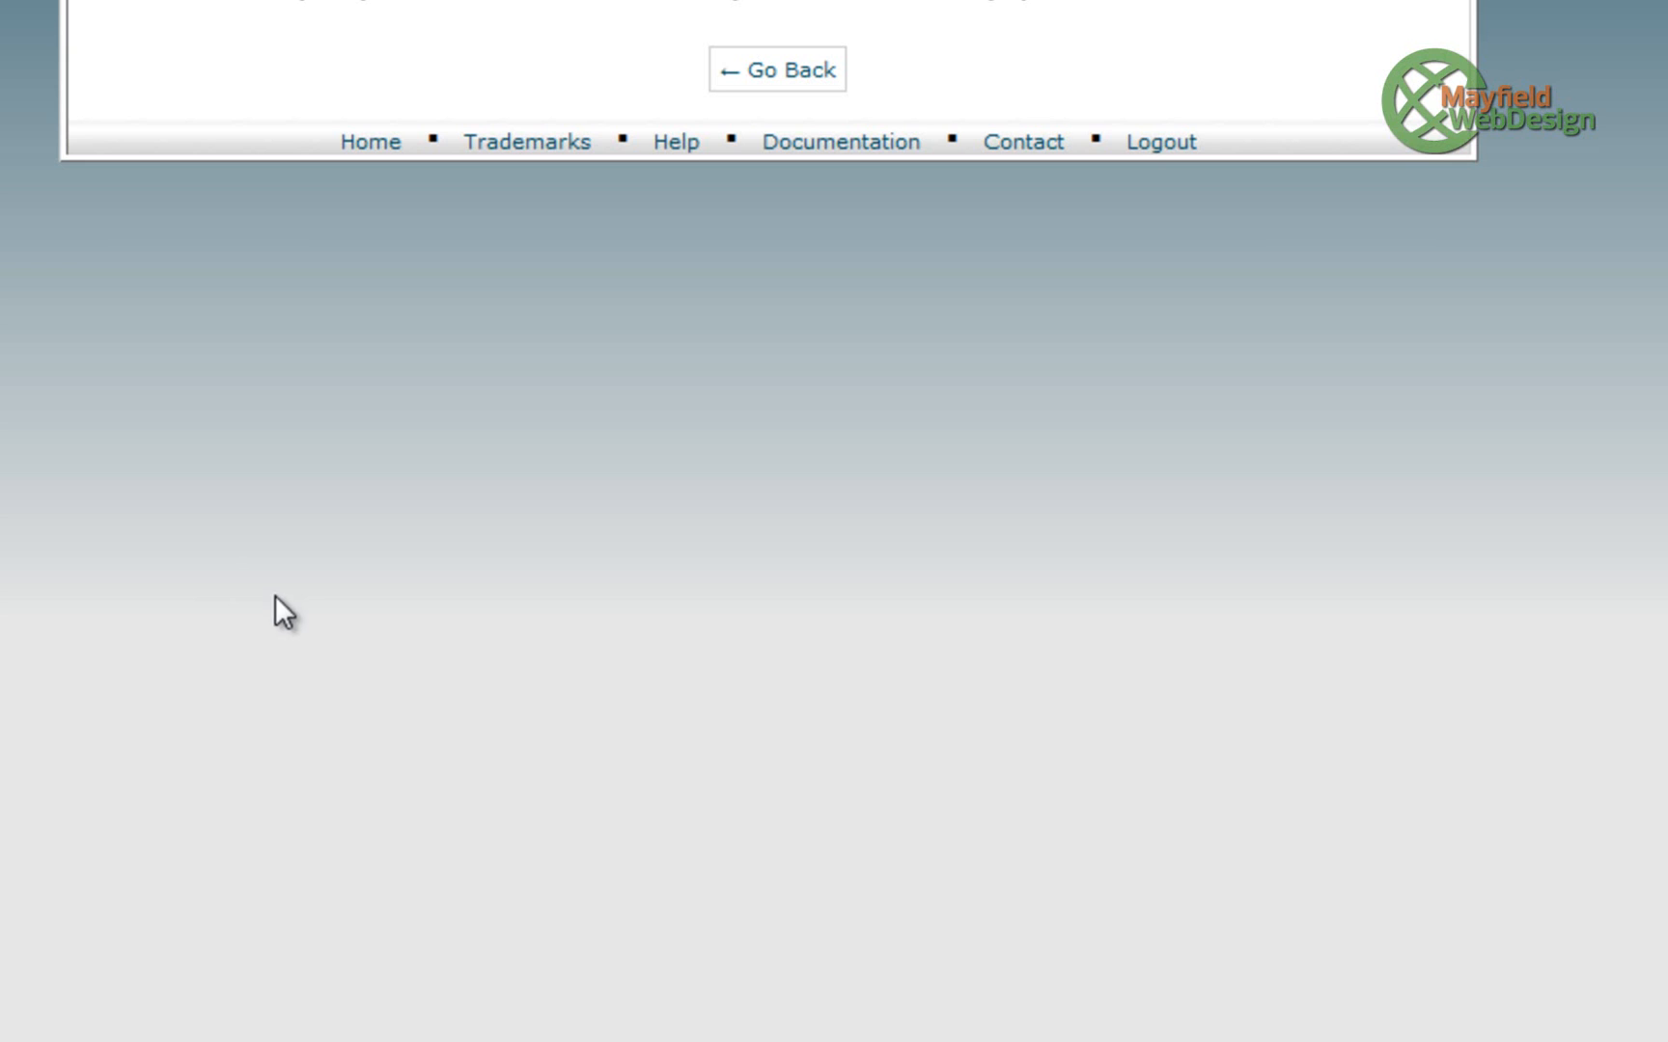
- Go back to the cPanel home page and launch the File Manager
click(817, 85)
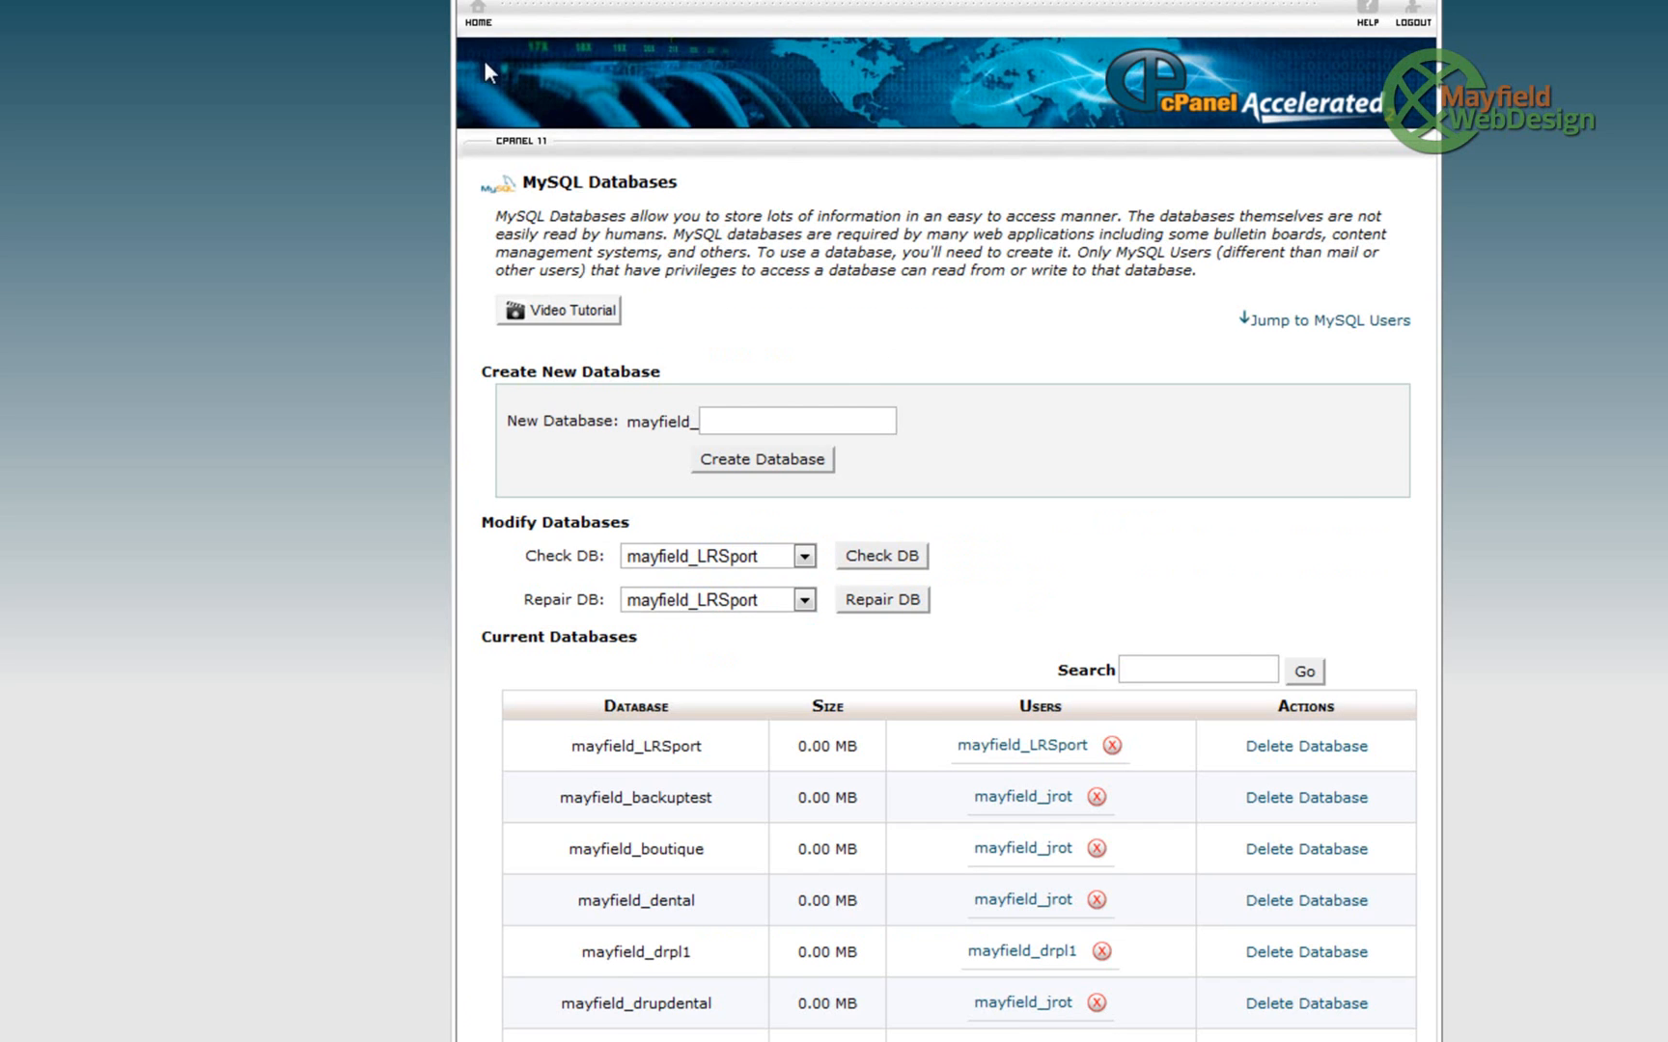
click(479, 13)
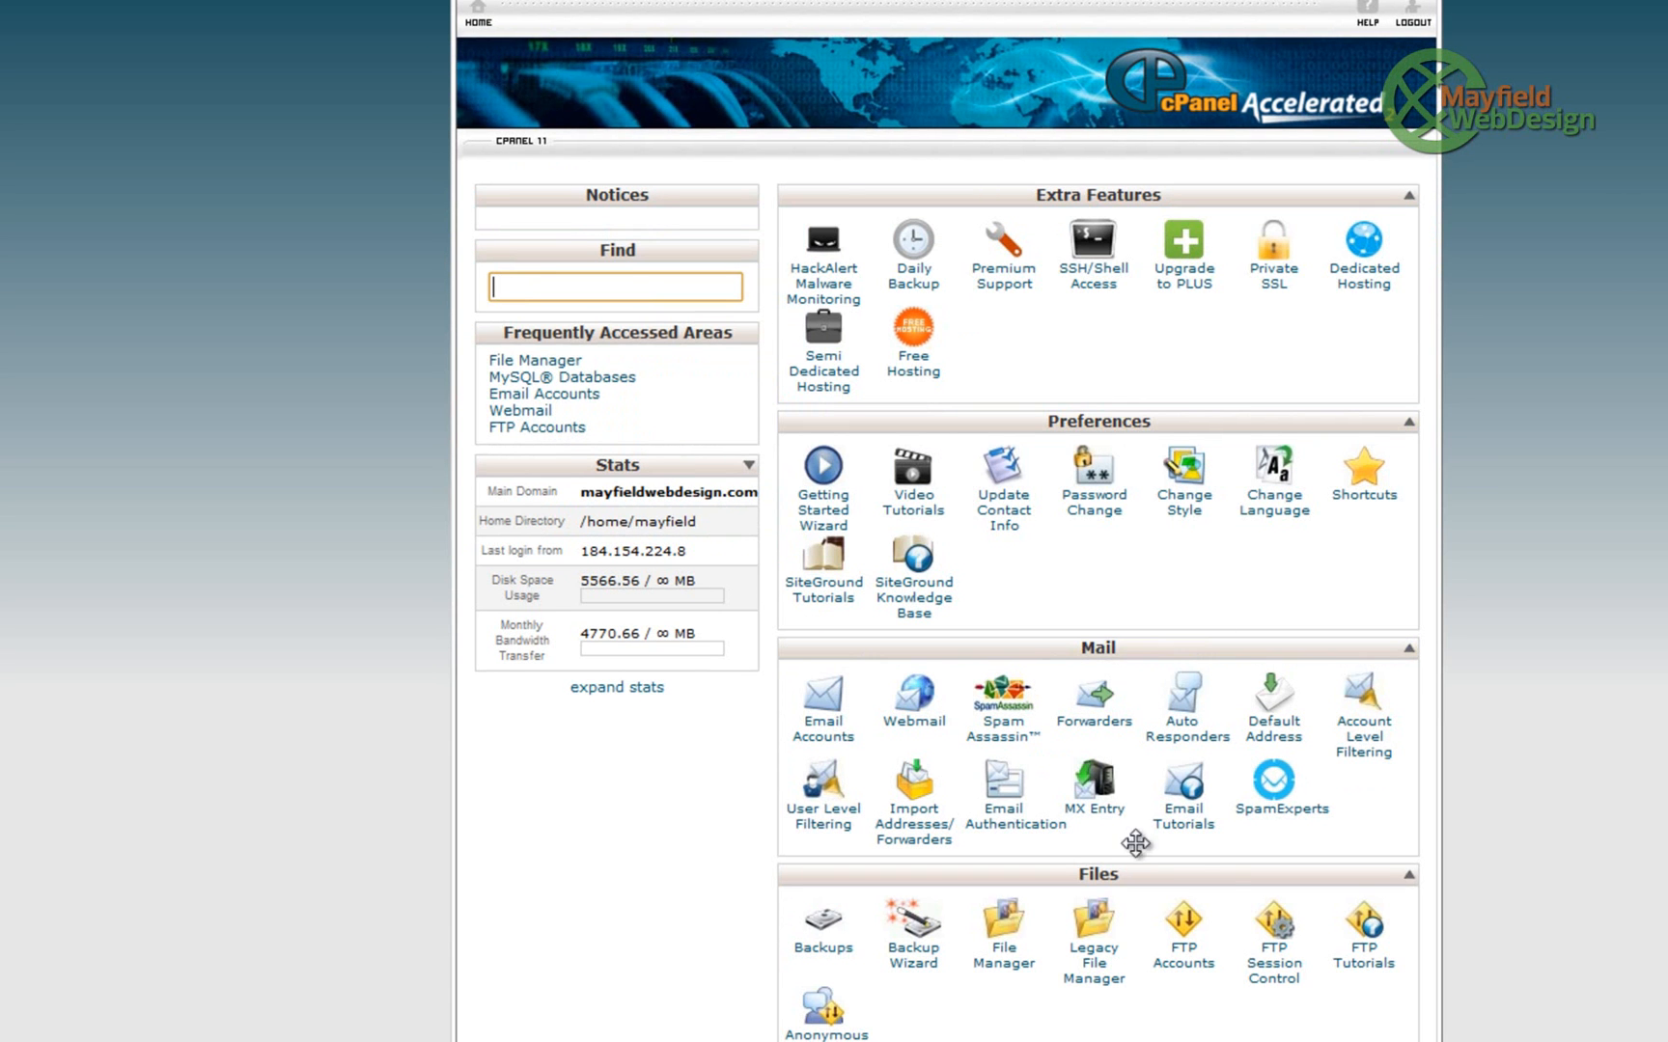
click(999, 951)
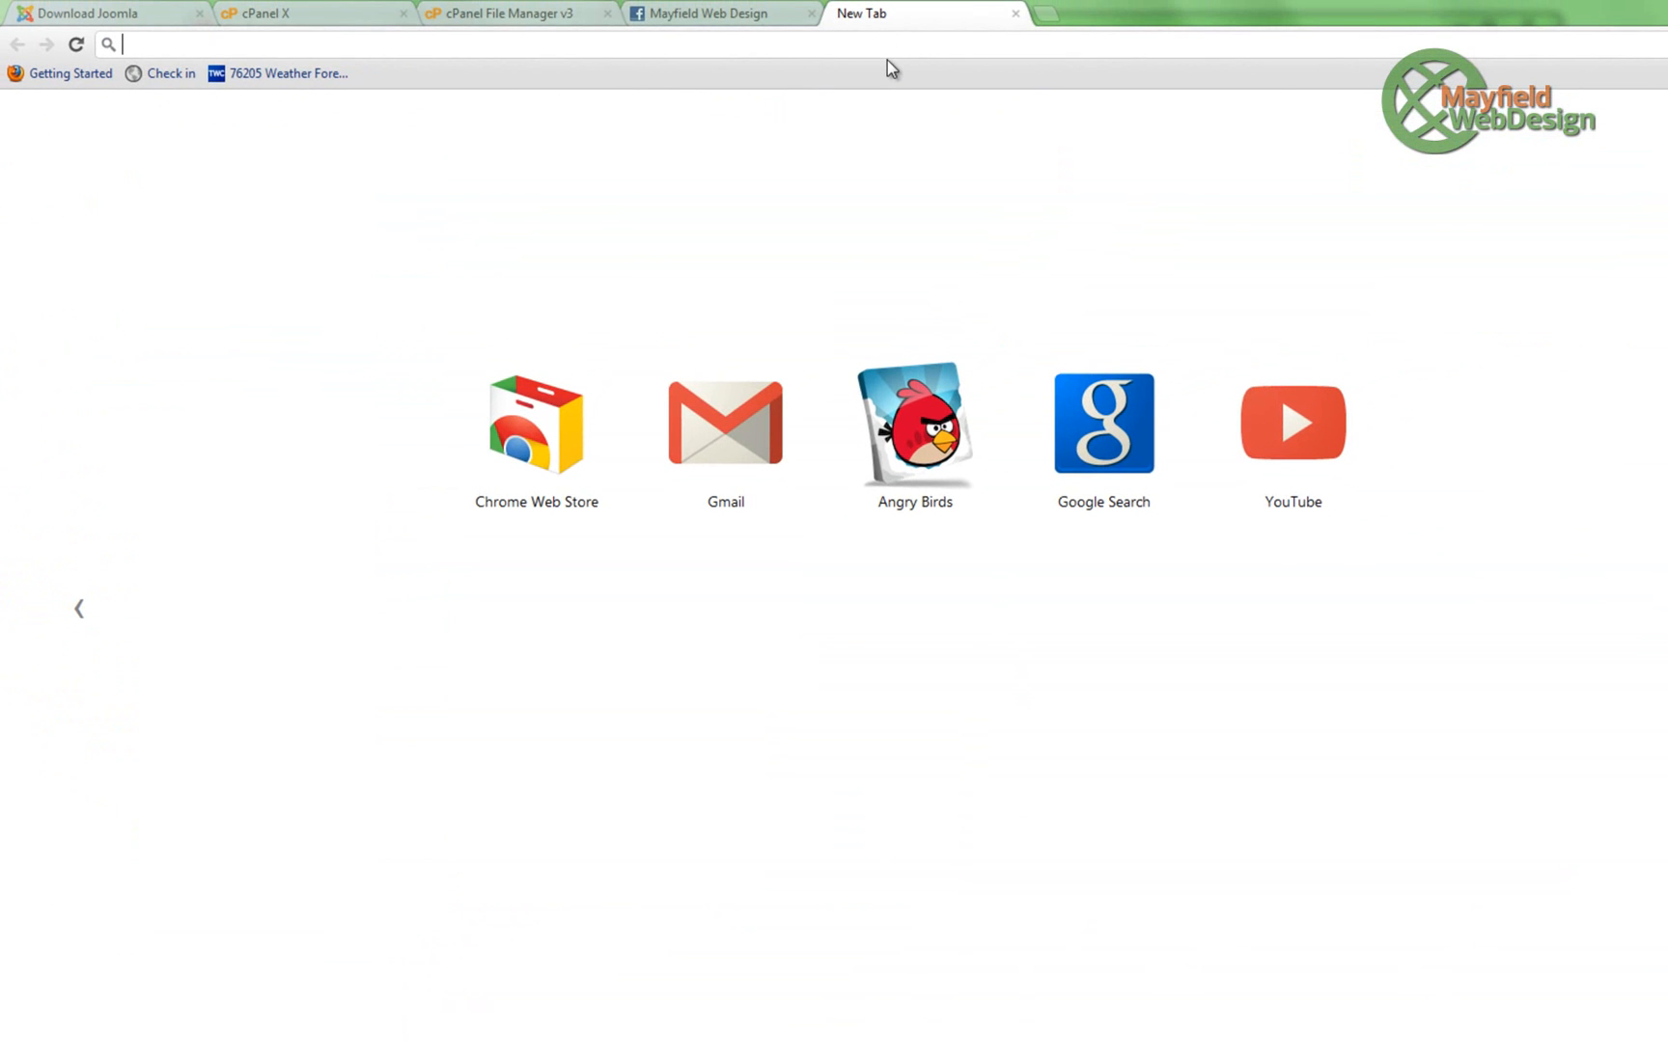
- Load mayfieldwebdesign.com/Joomla-Tutorials/installation in a new tab to start the Joomla installer
text(mayfieldwebdesign.com/administrator)
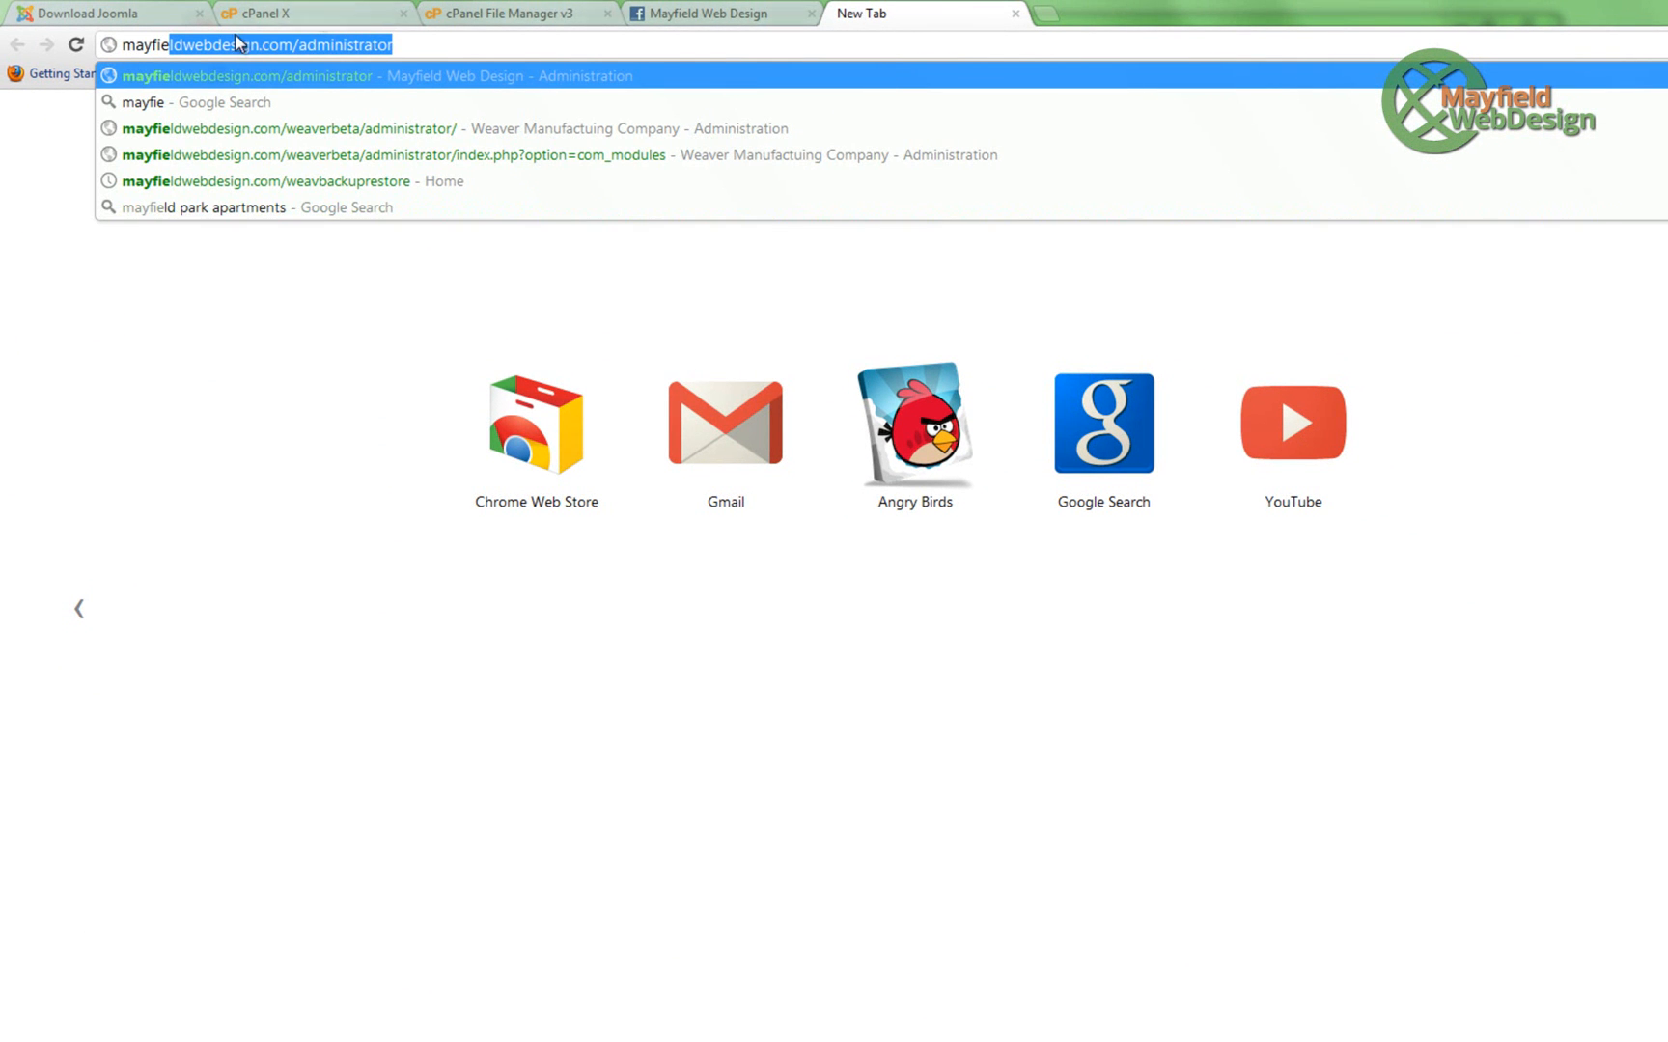
drag(300, 44, 487, 82)
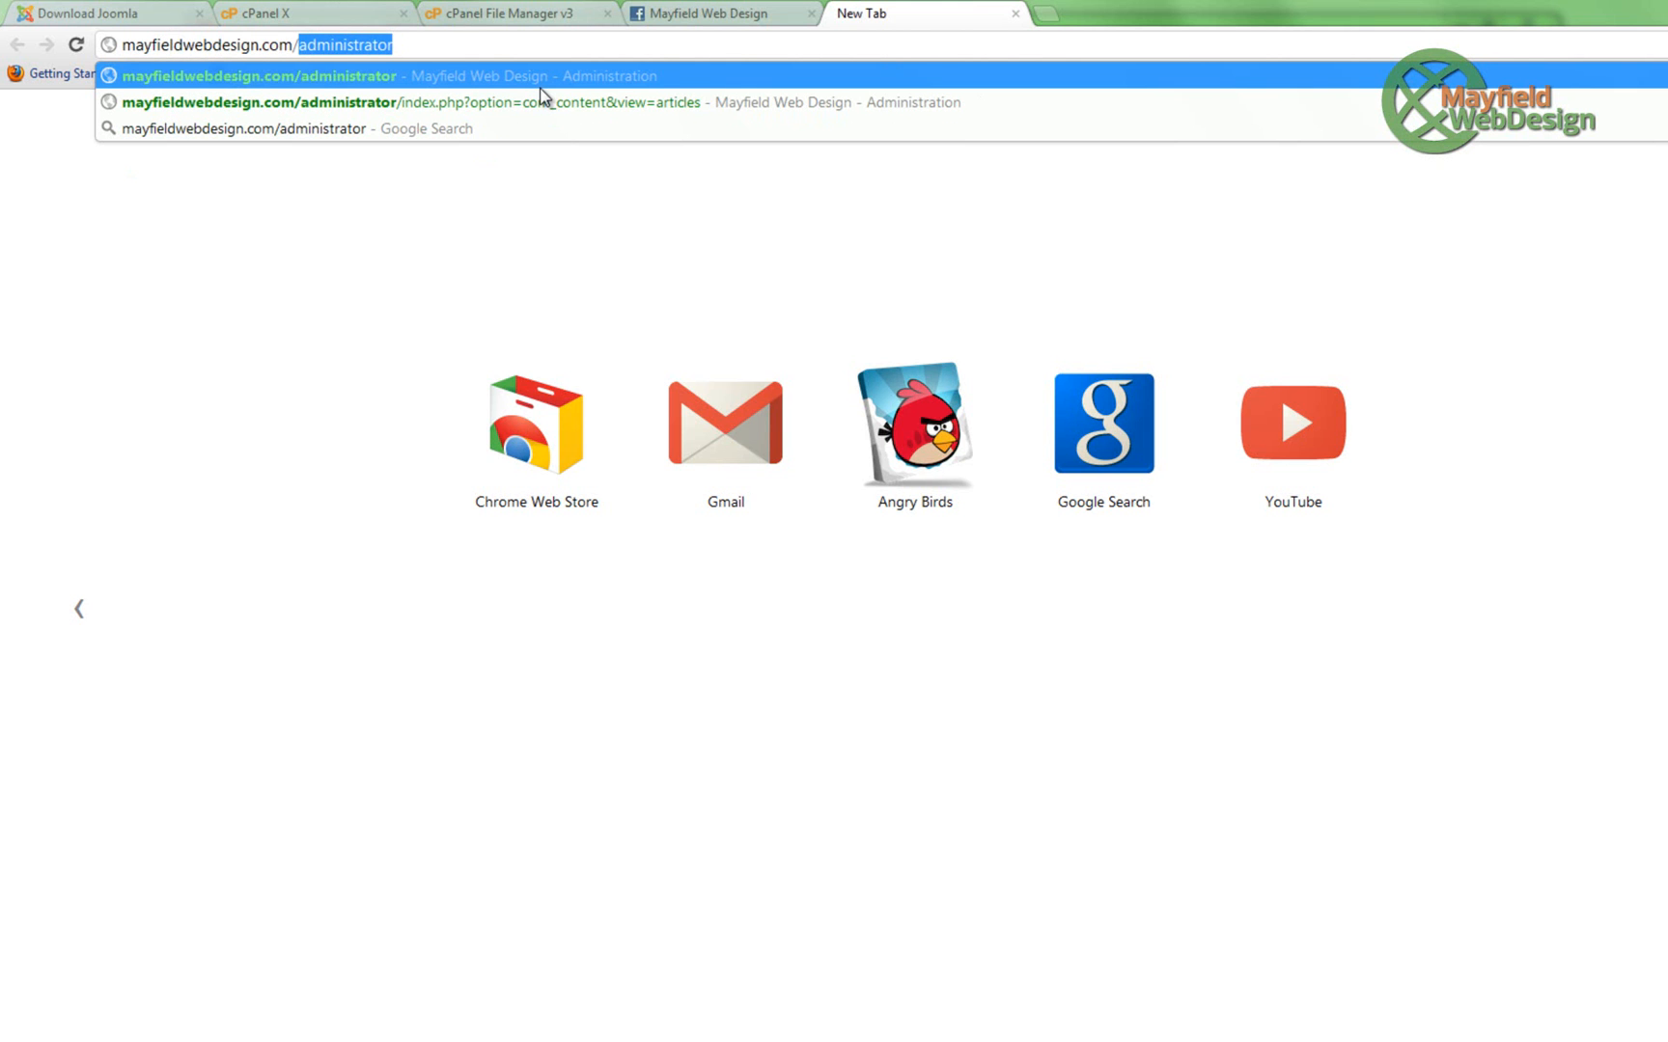
key(BackSpace)
text(Jooma)
key(BackSpace)
text(la)
text(-)
text(Tutoria)
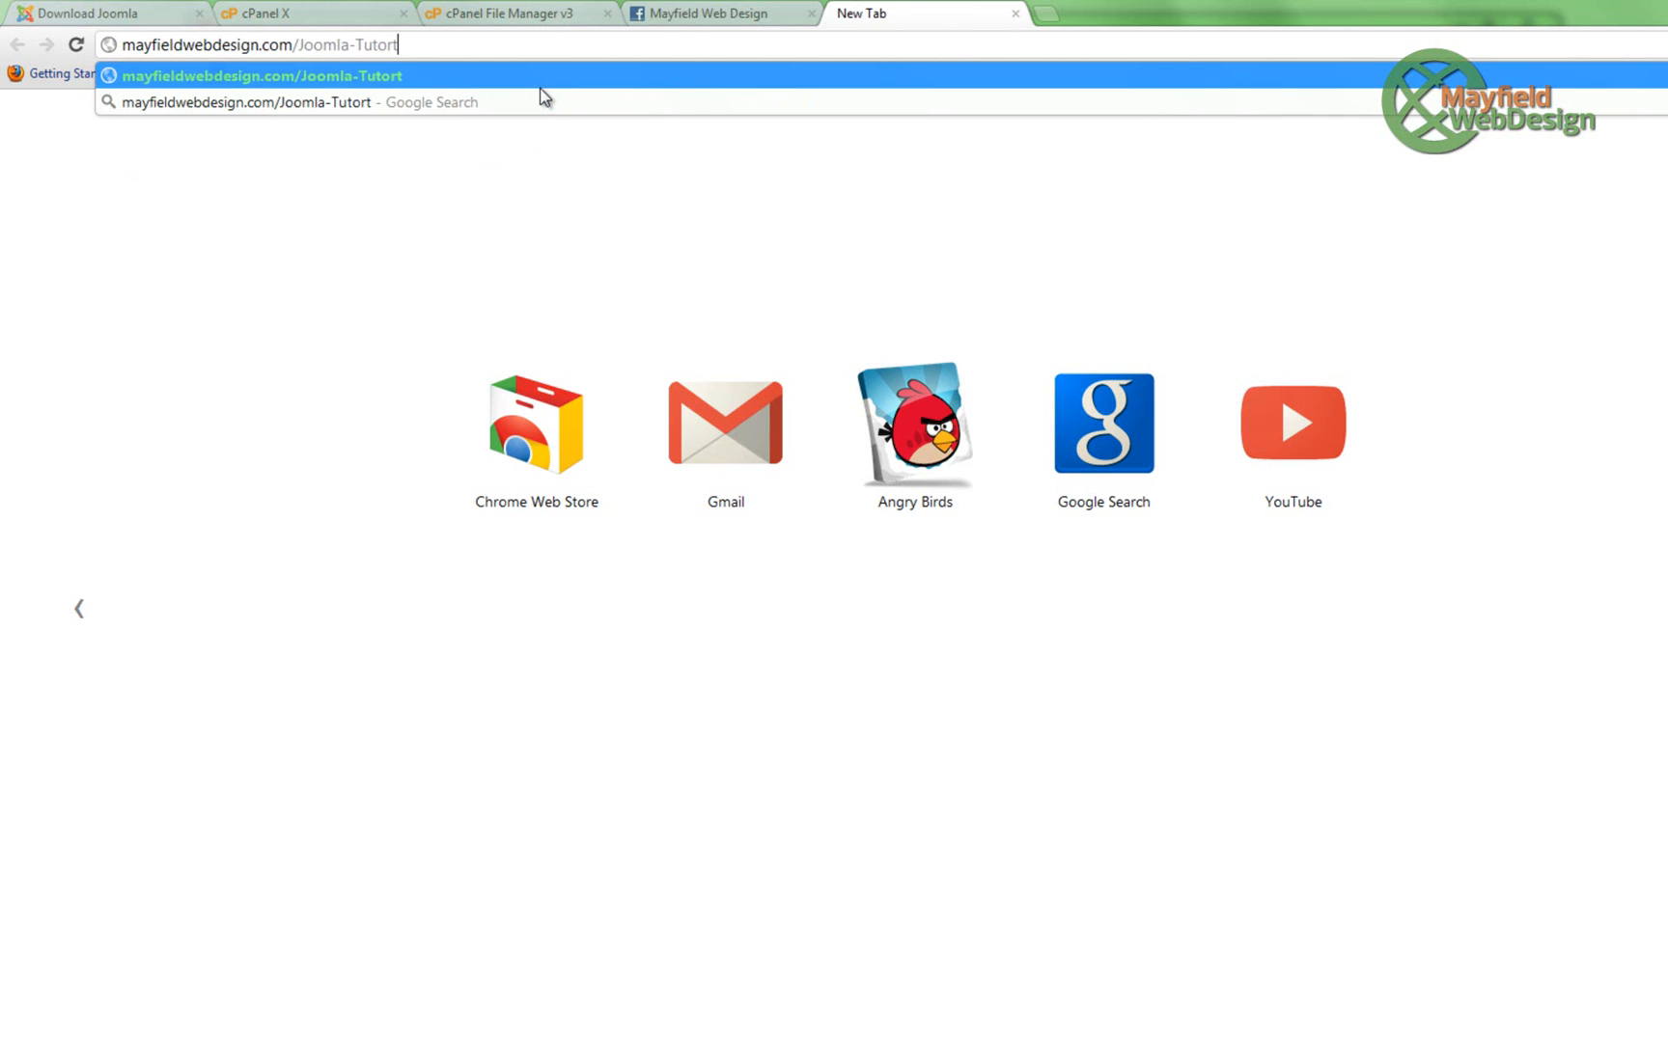
text(ls)
click(319, 12)
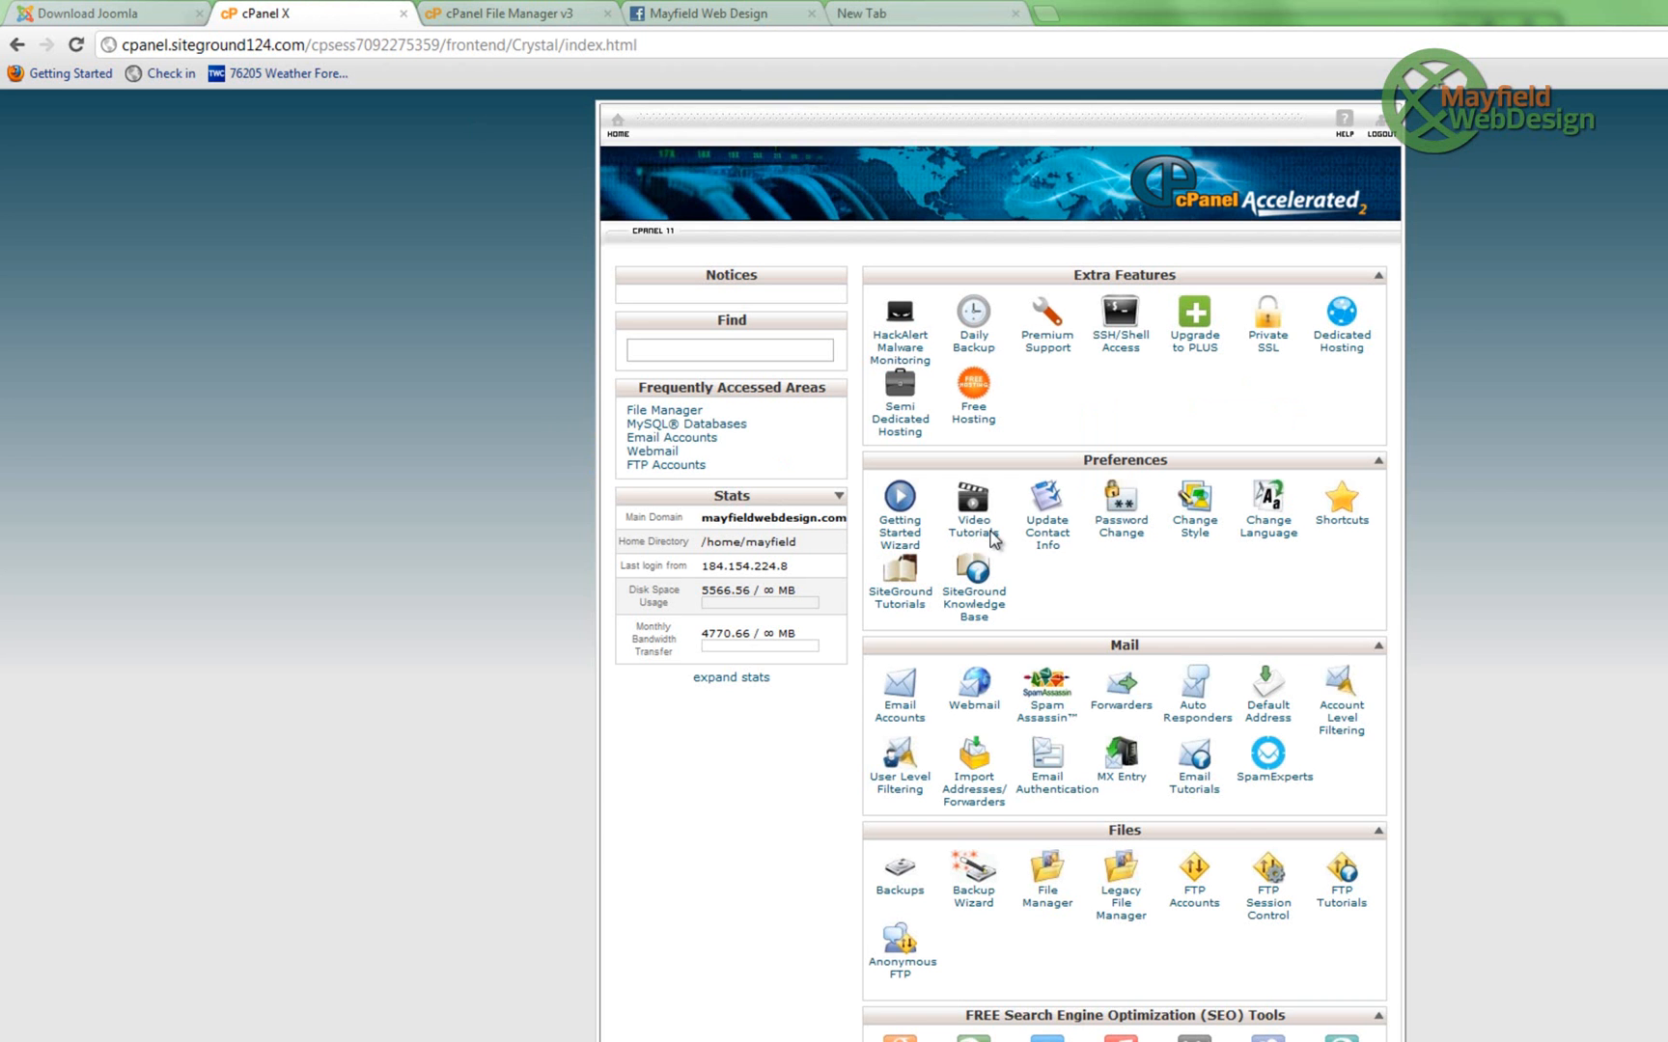
click(516, 7)
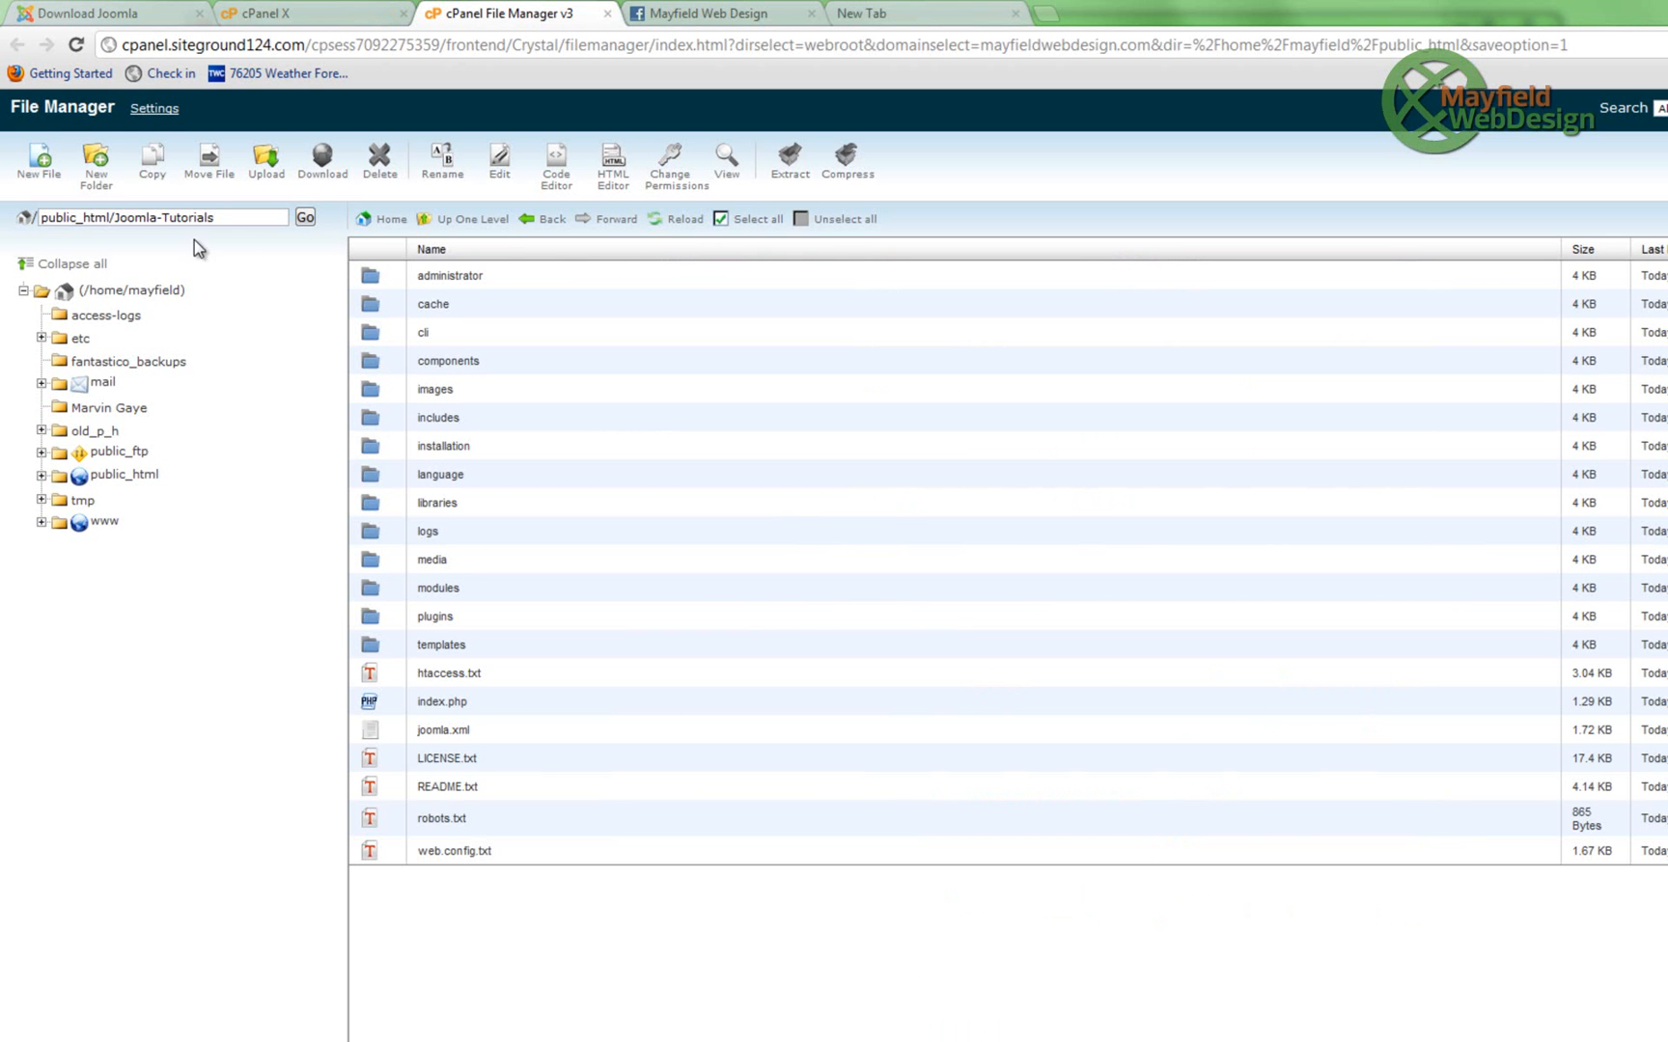
click(903, 17)
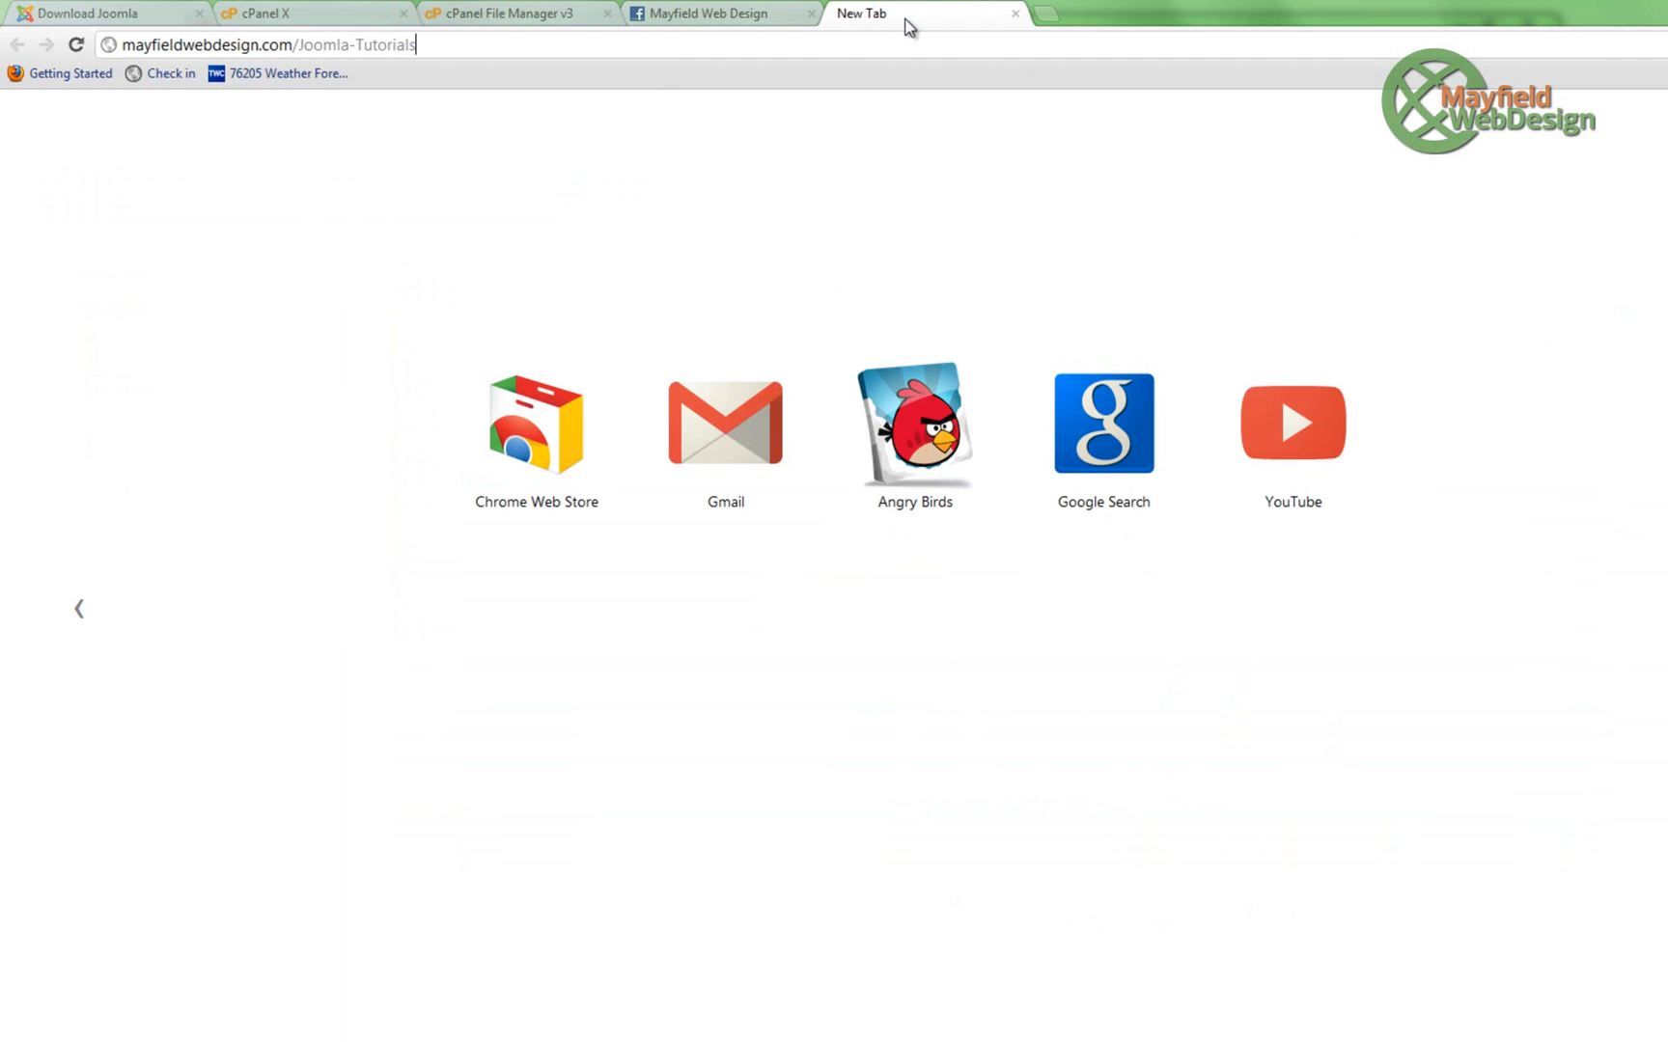
text(/)
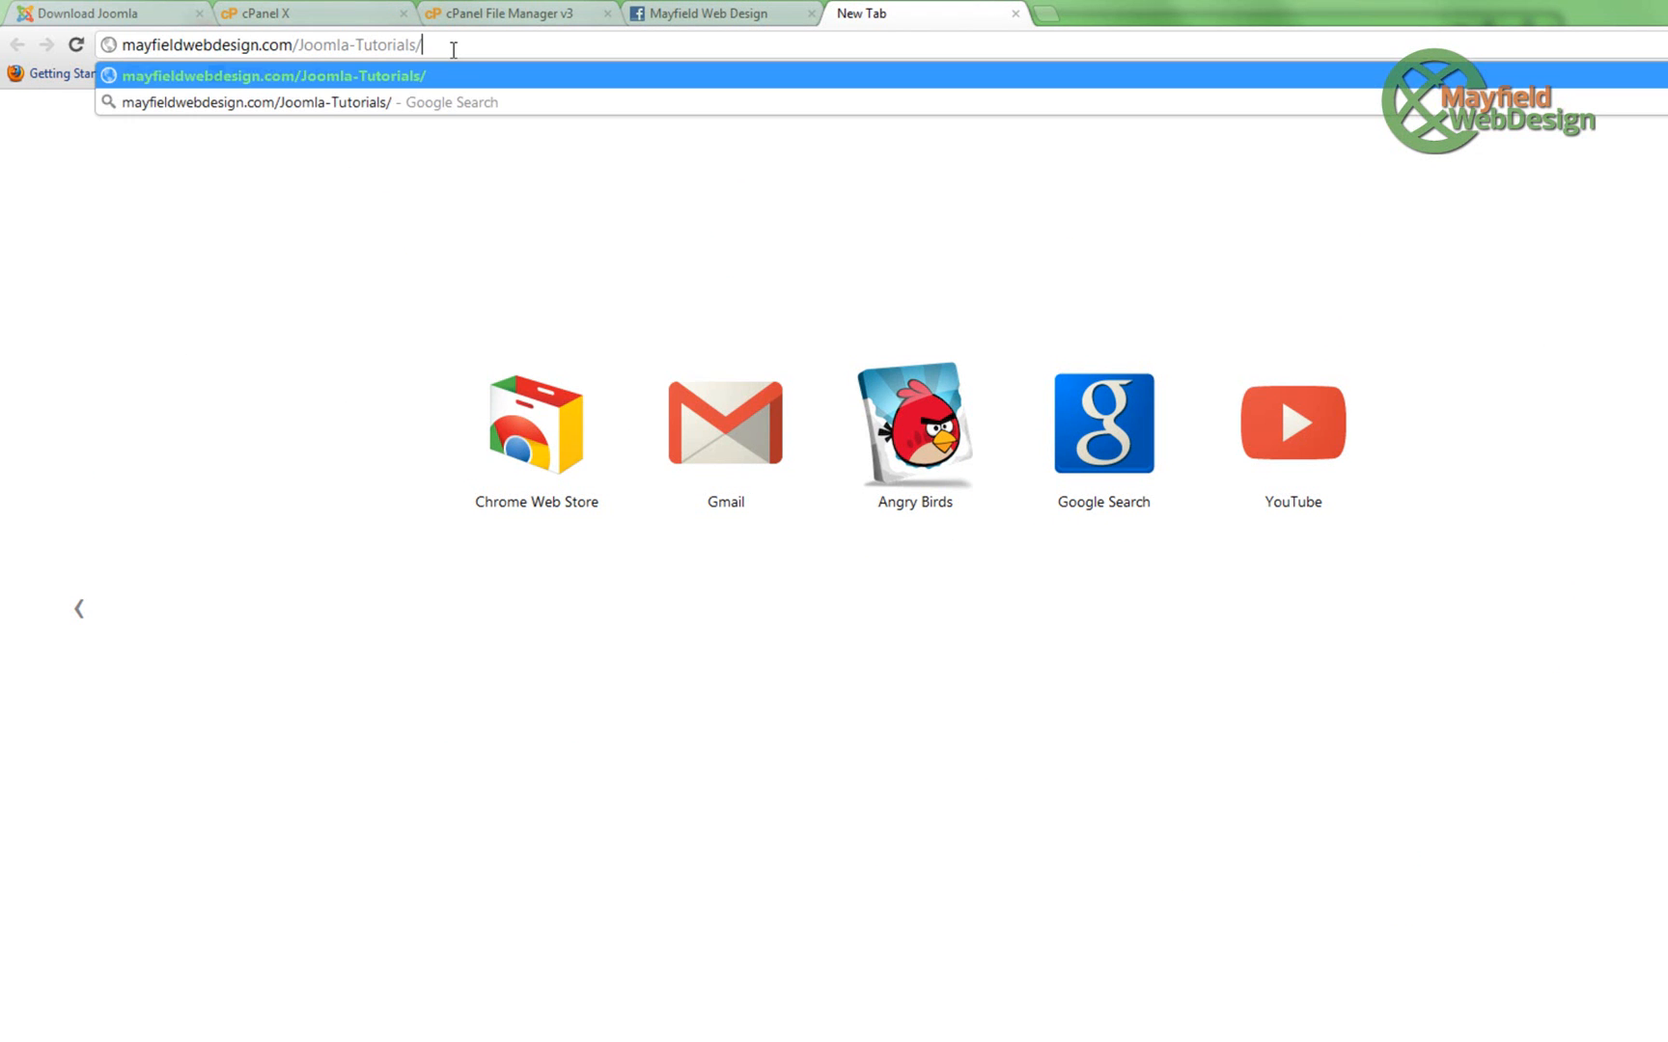
text(installation)
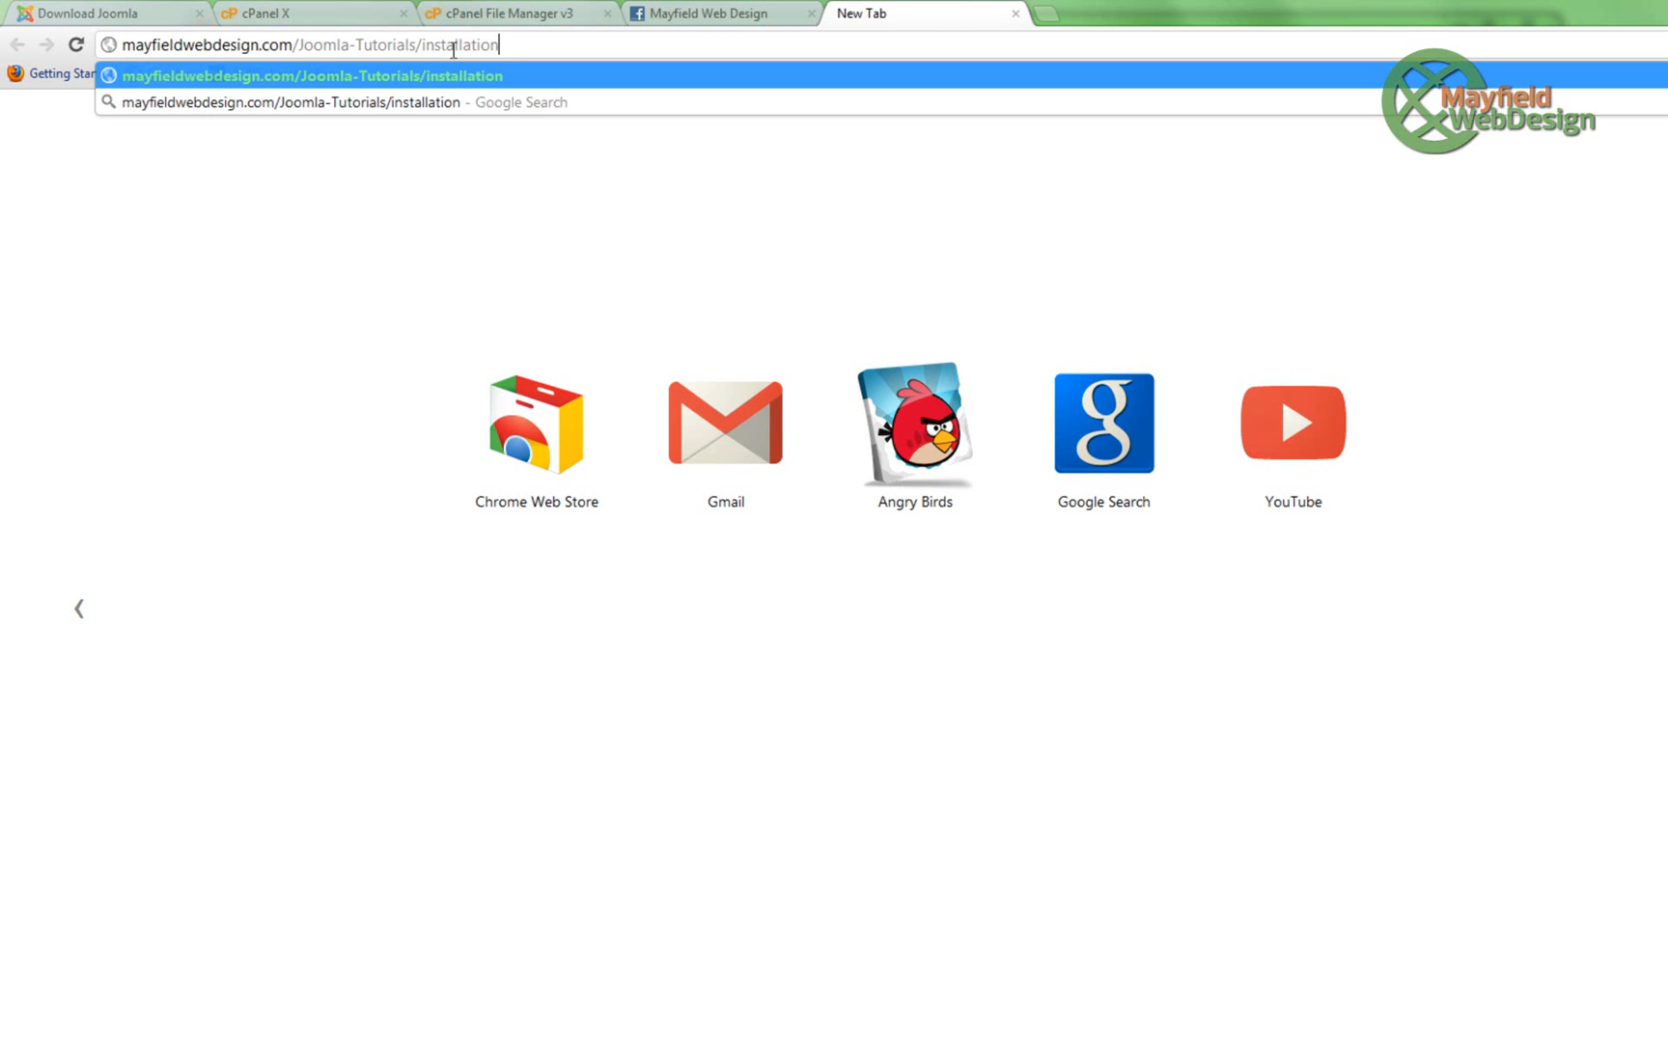
key(Return)
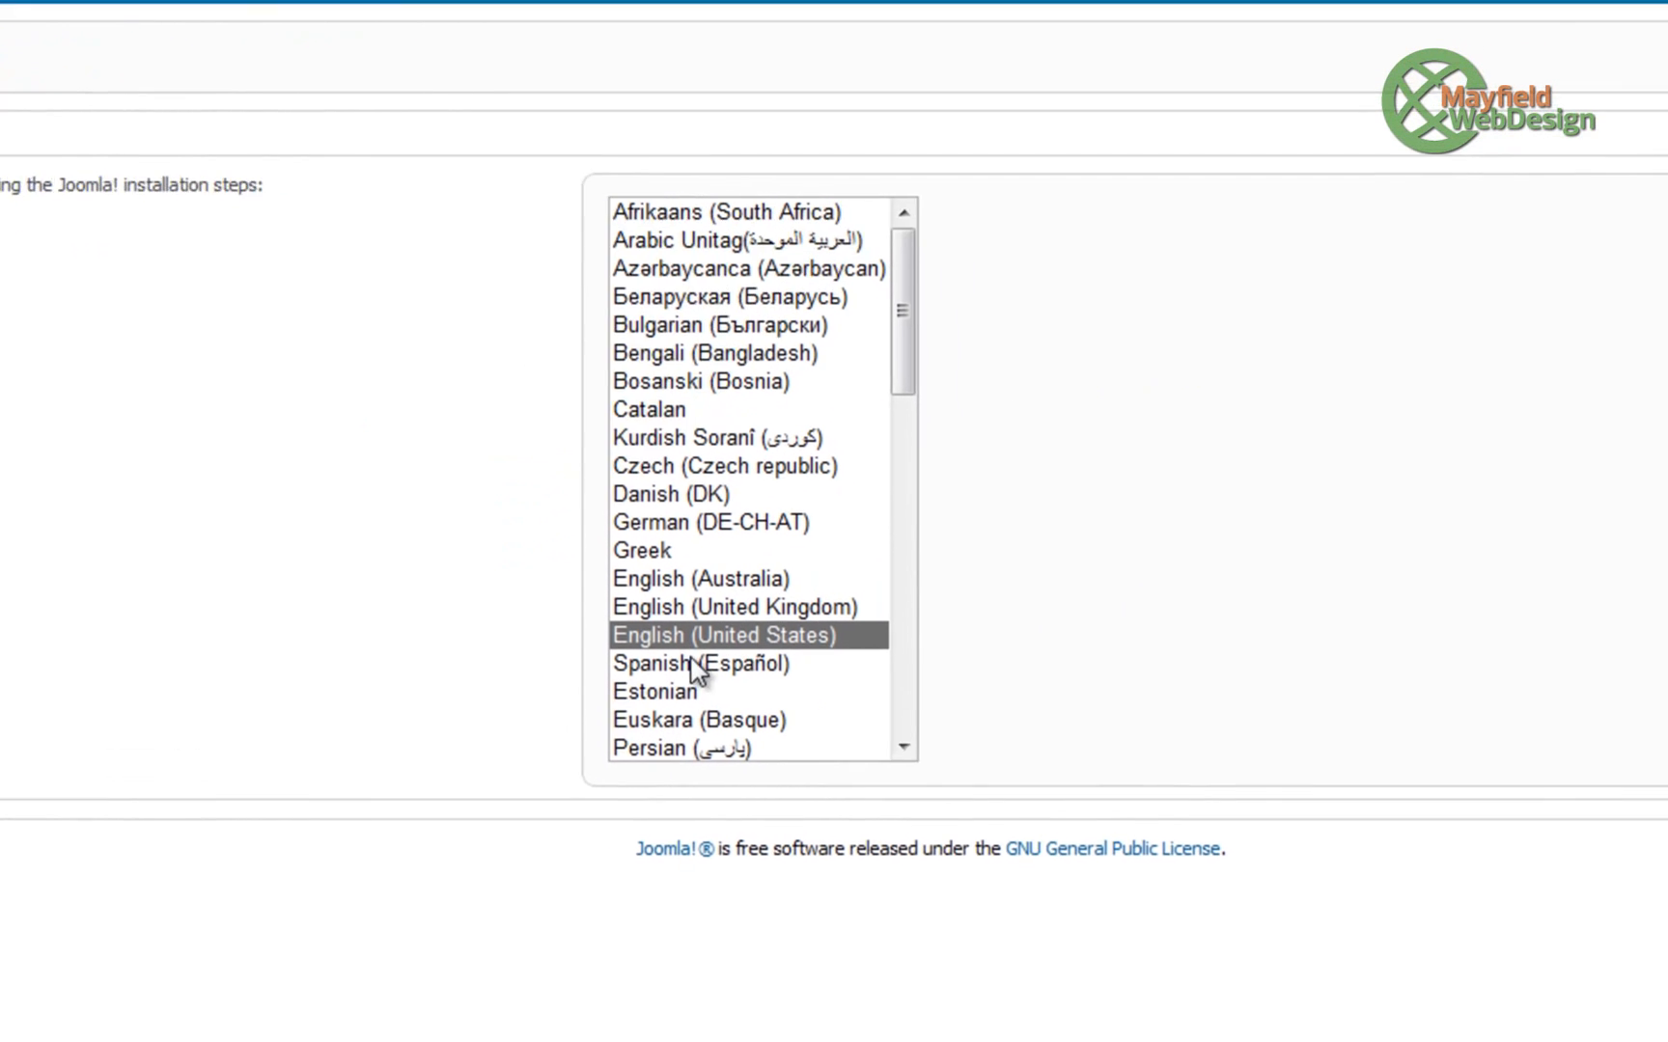
- Keep English (United States) and continue past pre-installation check and license to Database settings
click(1667, 170)
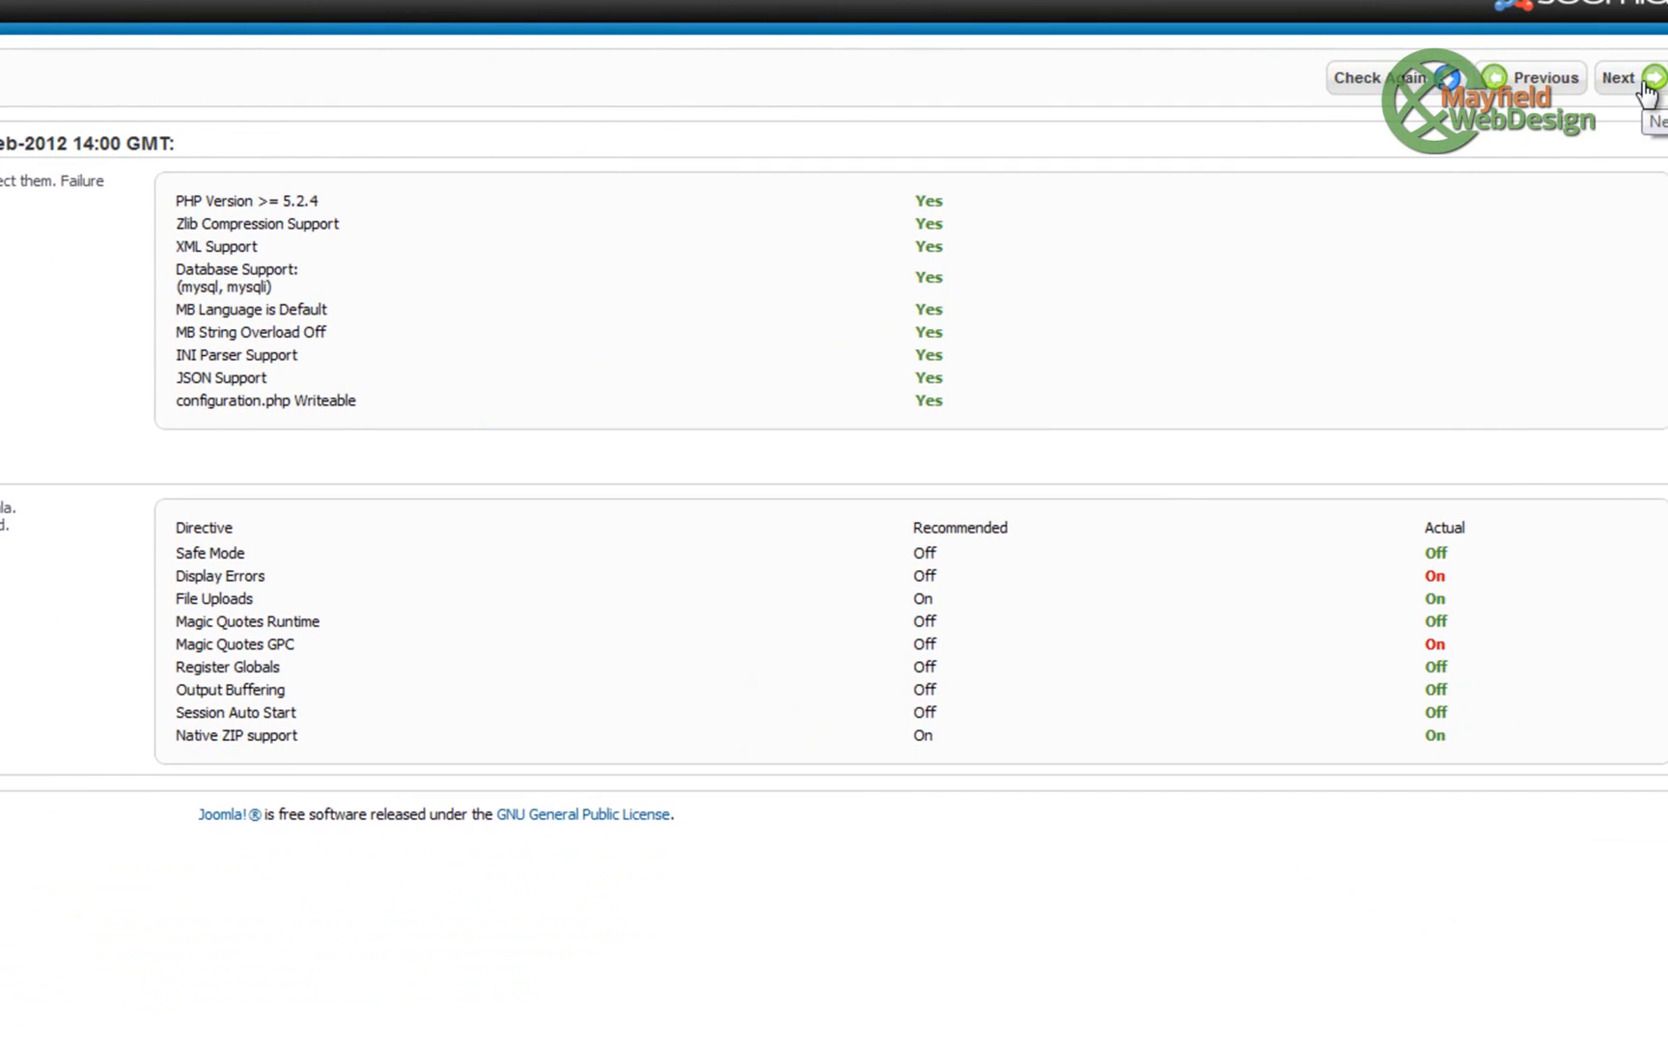
click(1612, 83)
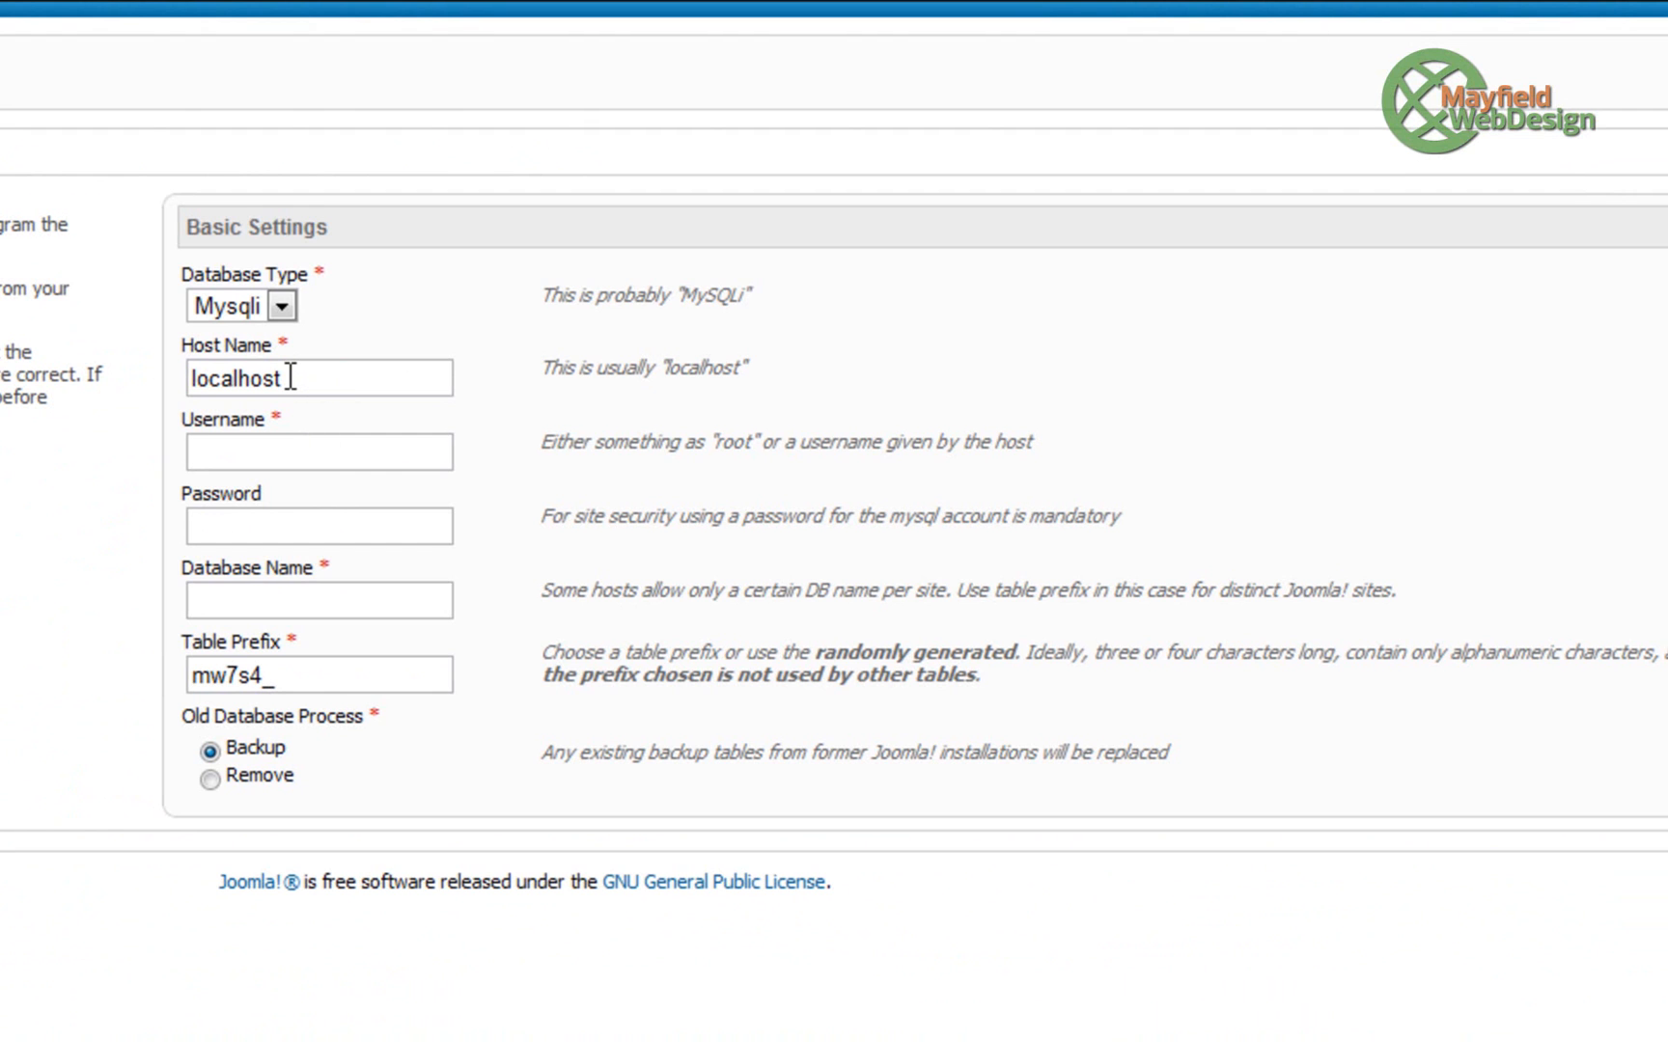
- Fill in the database username, its password and database name mayfield_joom251, then submit
click(296, 444)
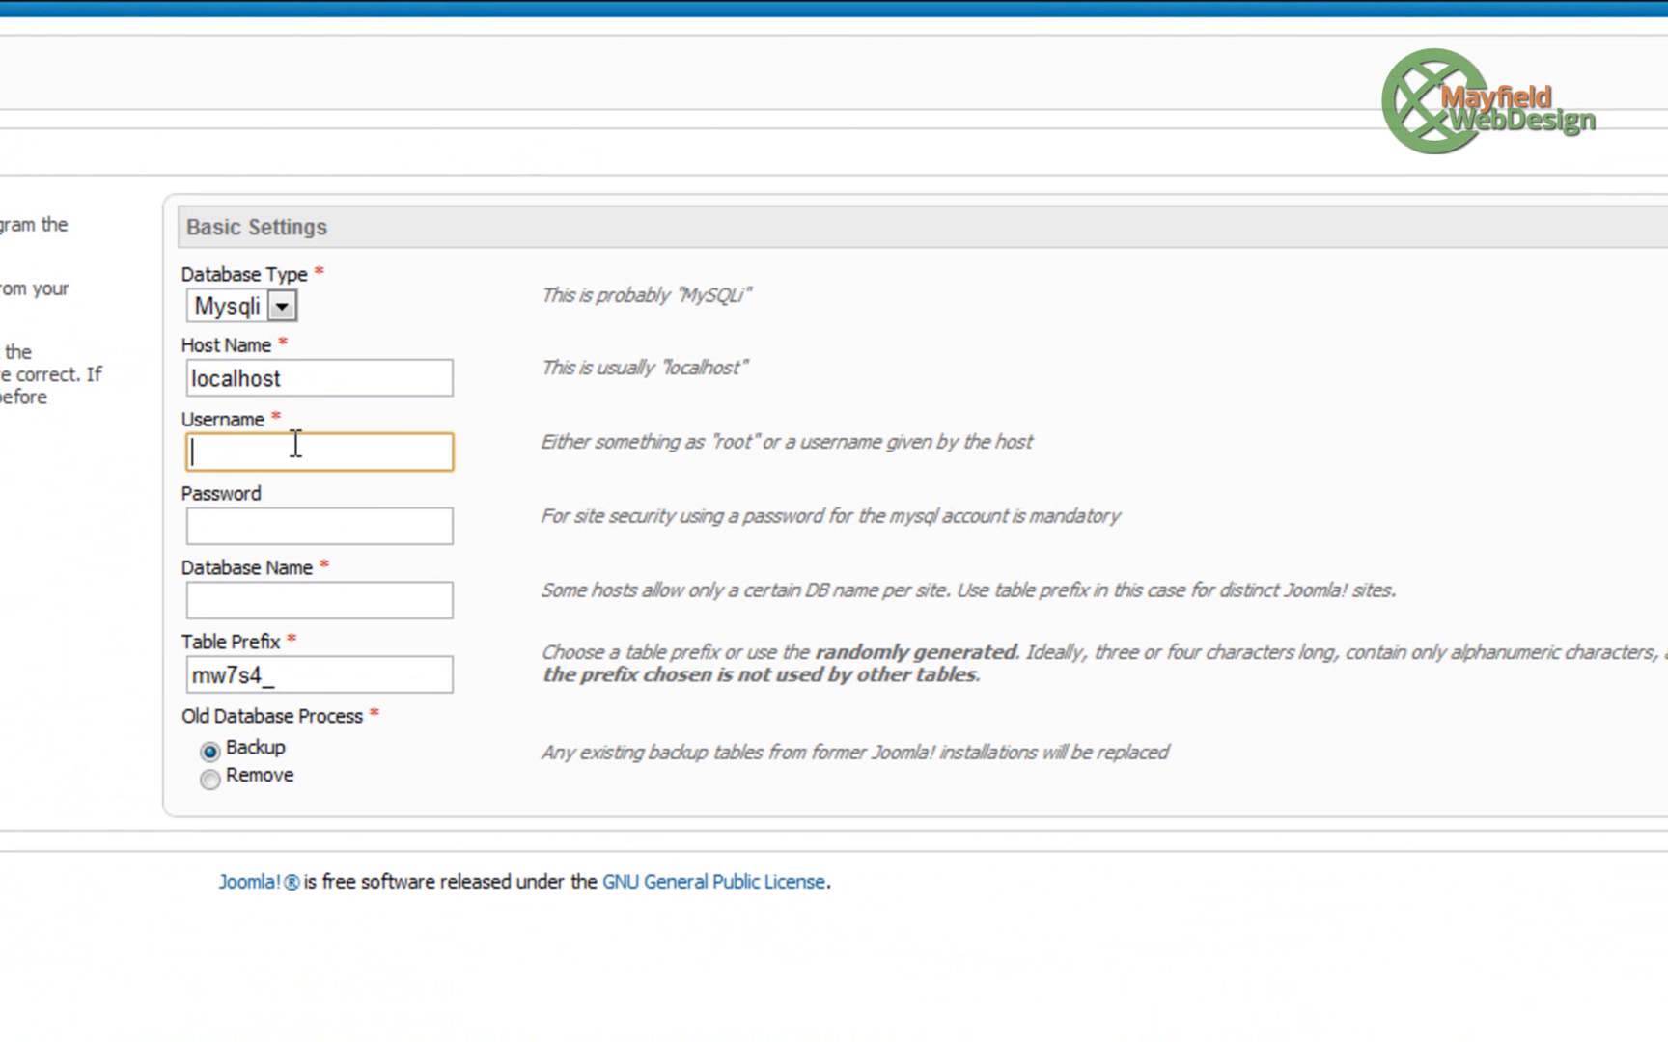
text(mayfid)
text(ld_joom251)
click(247, 524)
text(••••••)
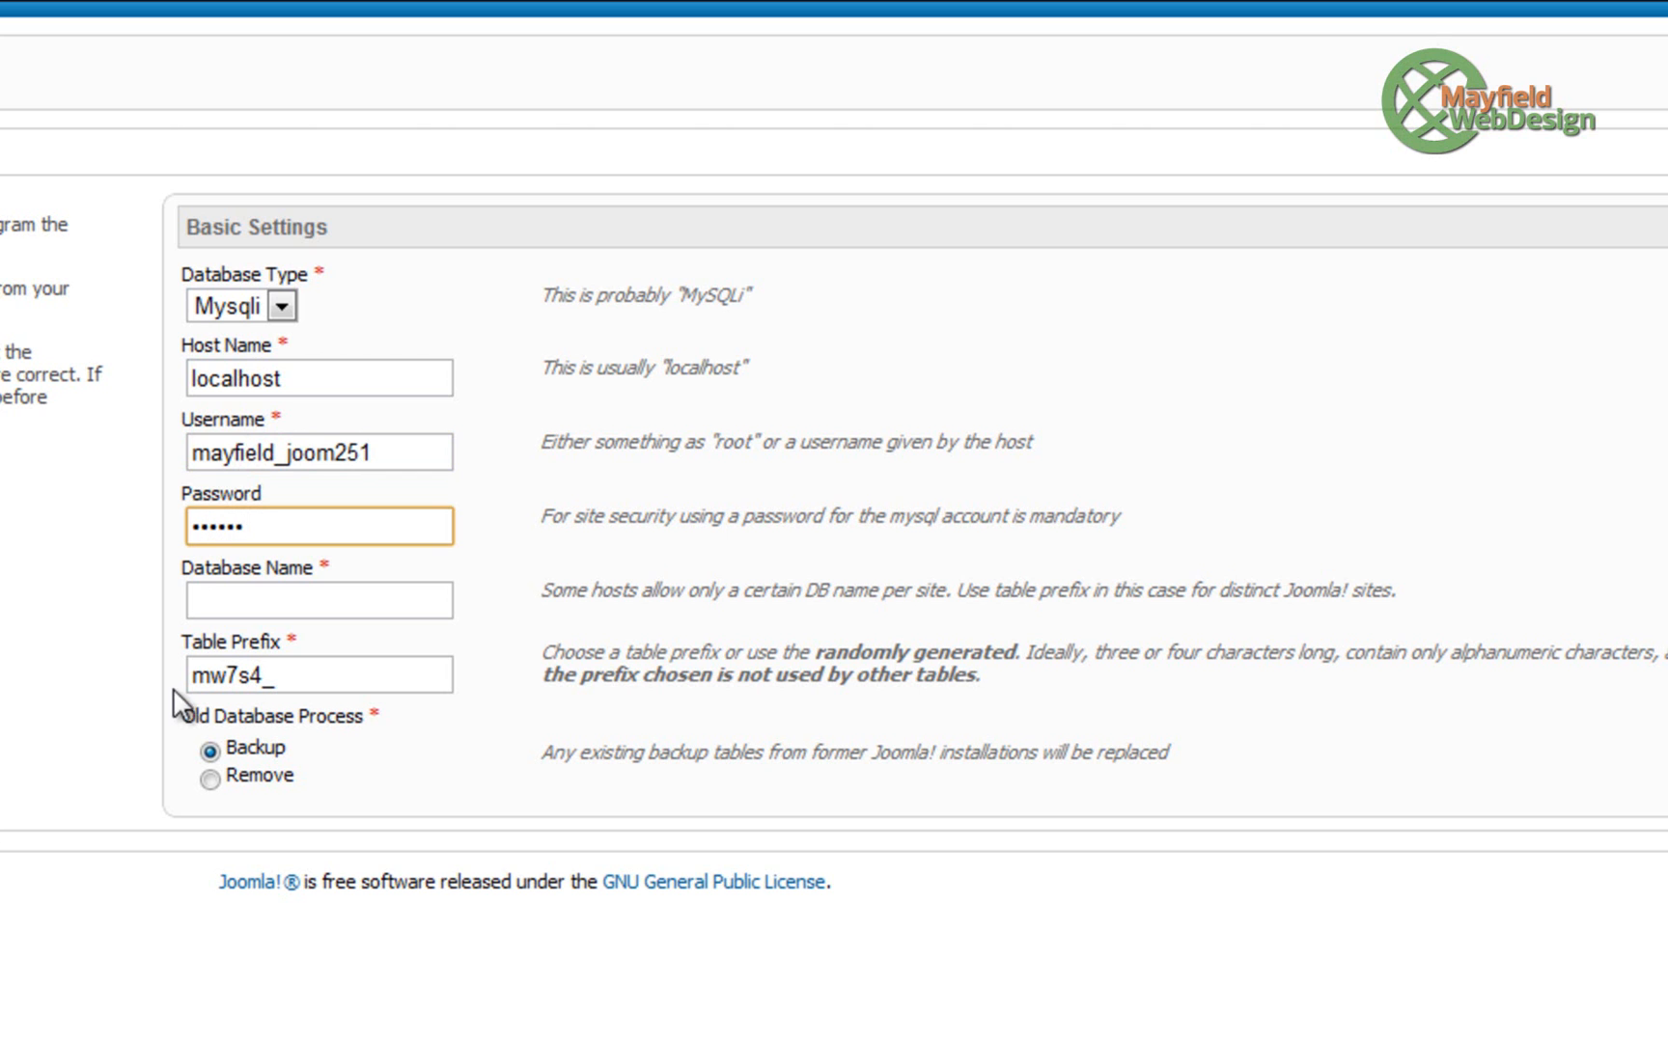
click(238, 603)
text(mayfield)
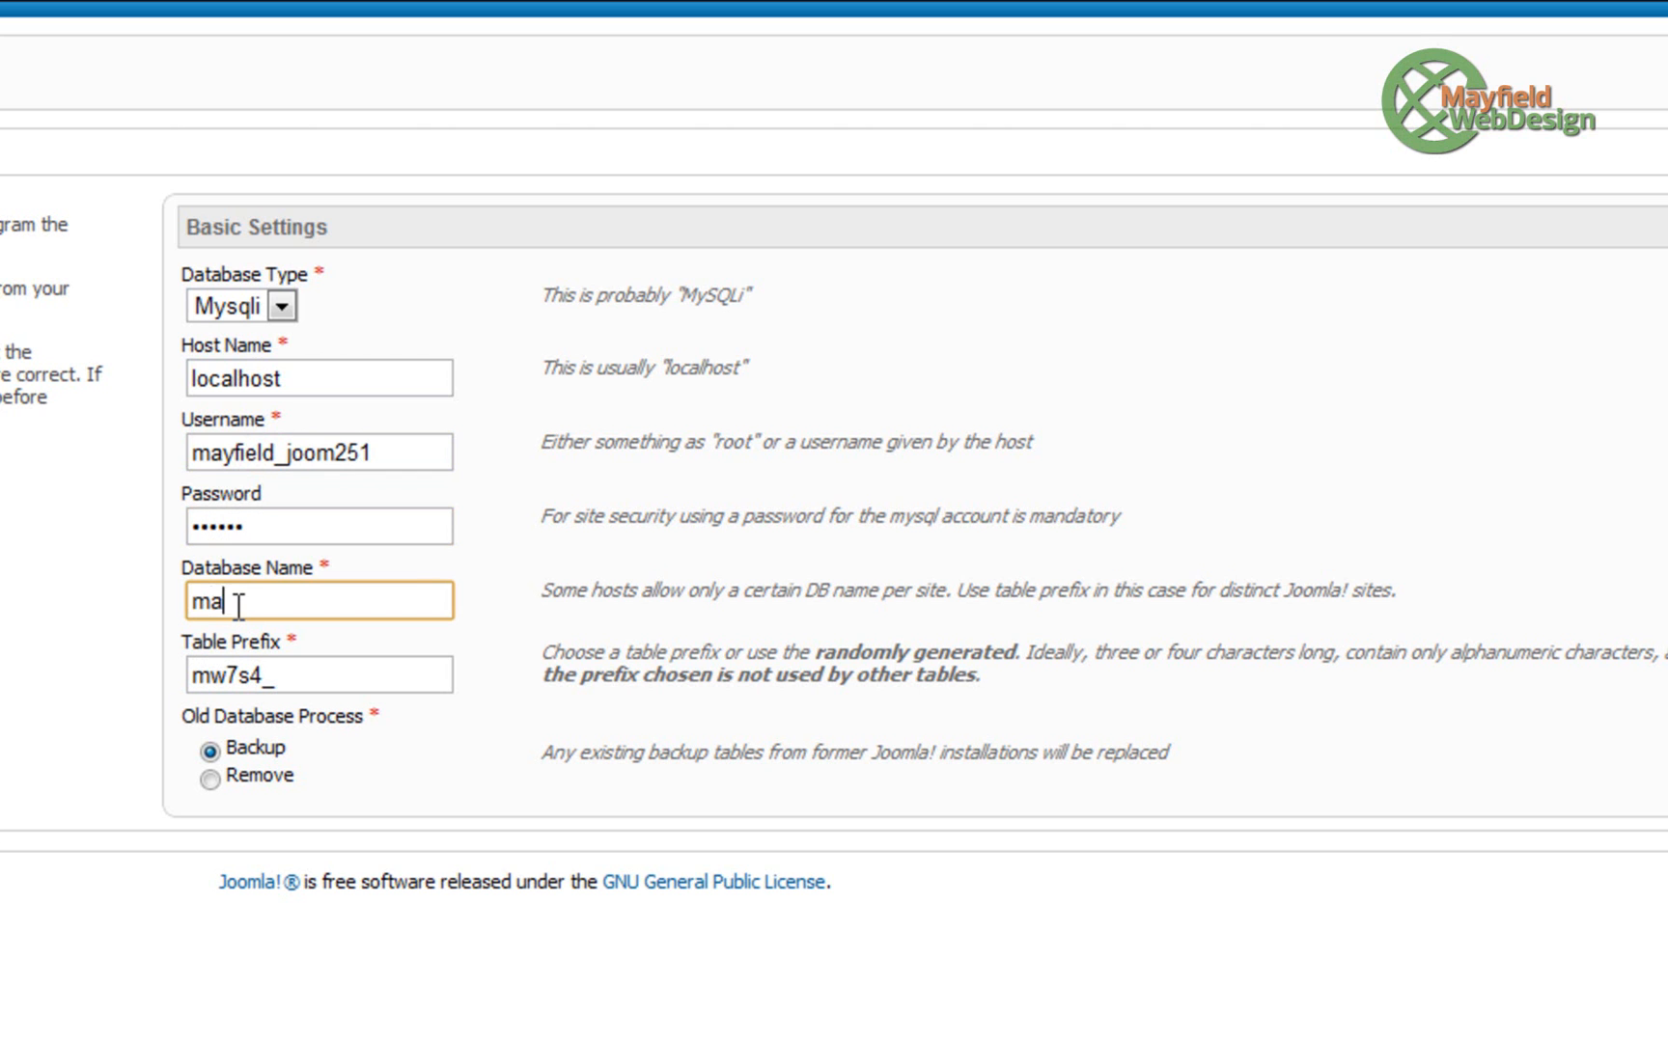
text(eld_joom251)
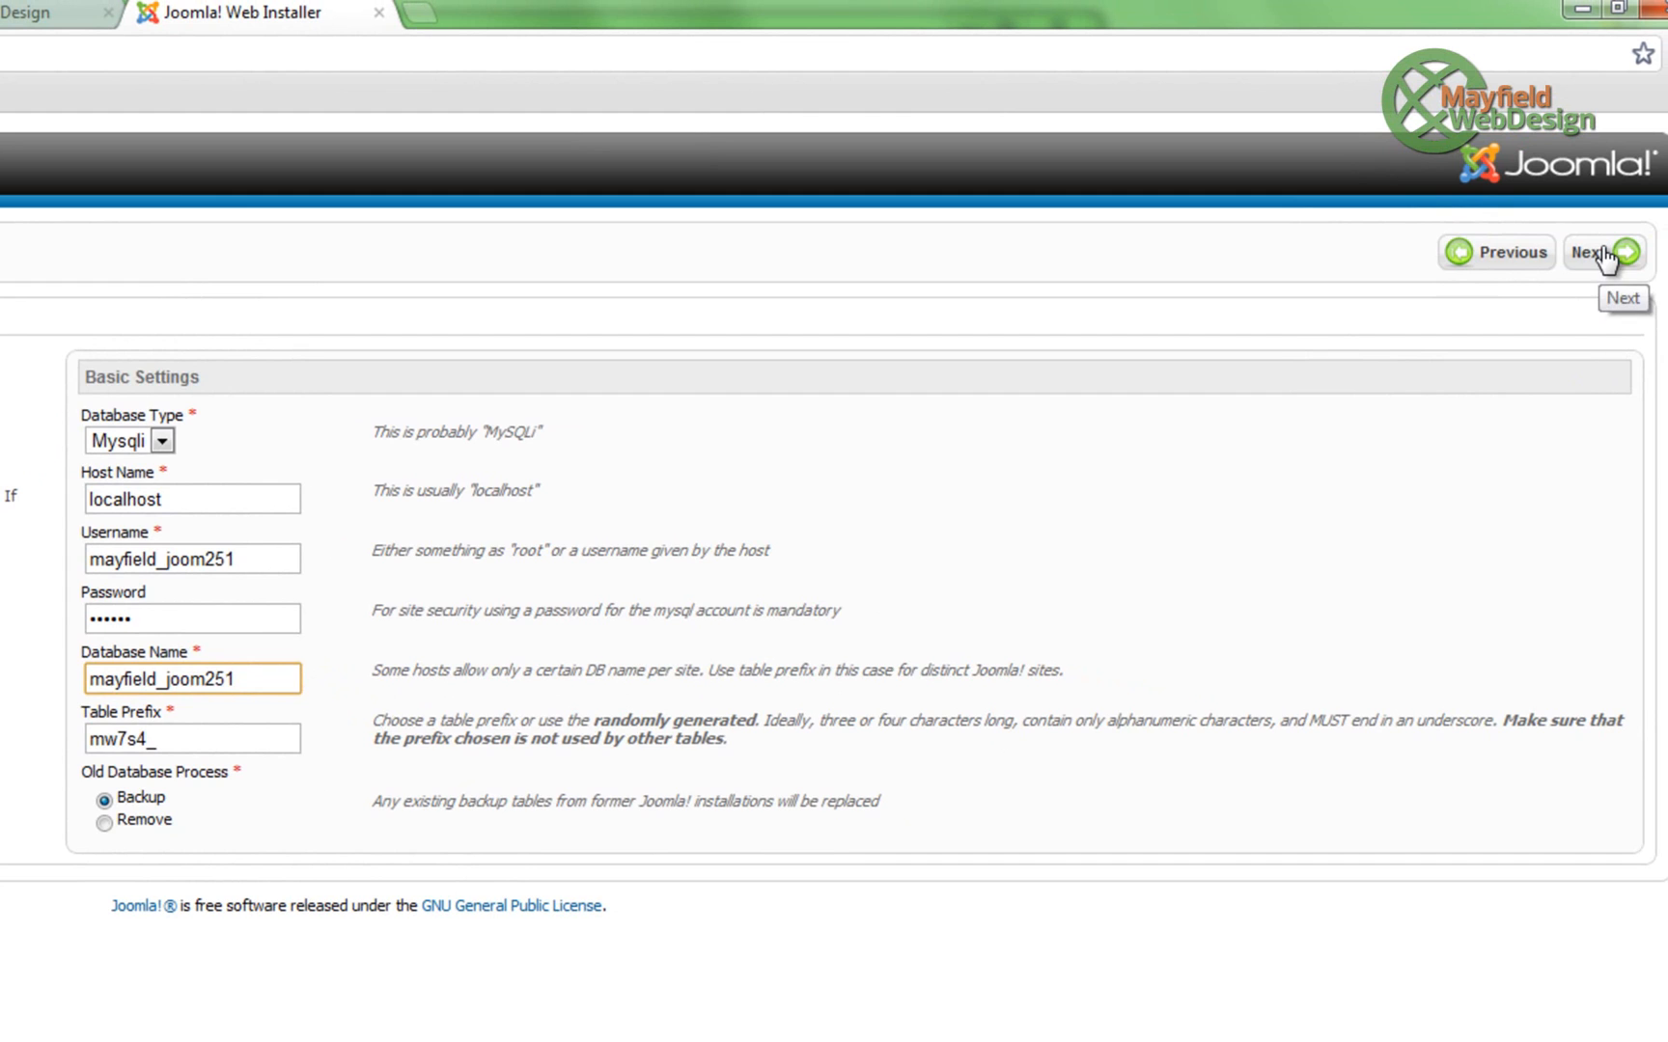
click(1601, 249)
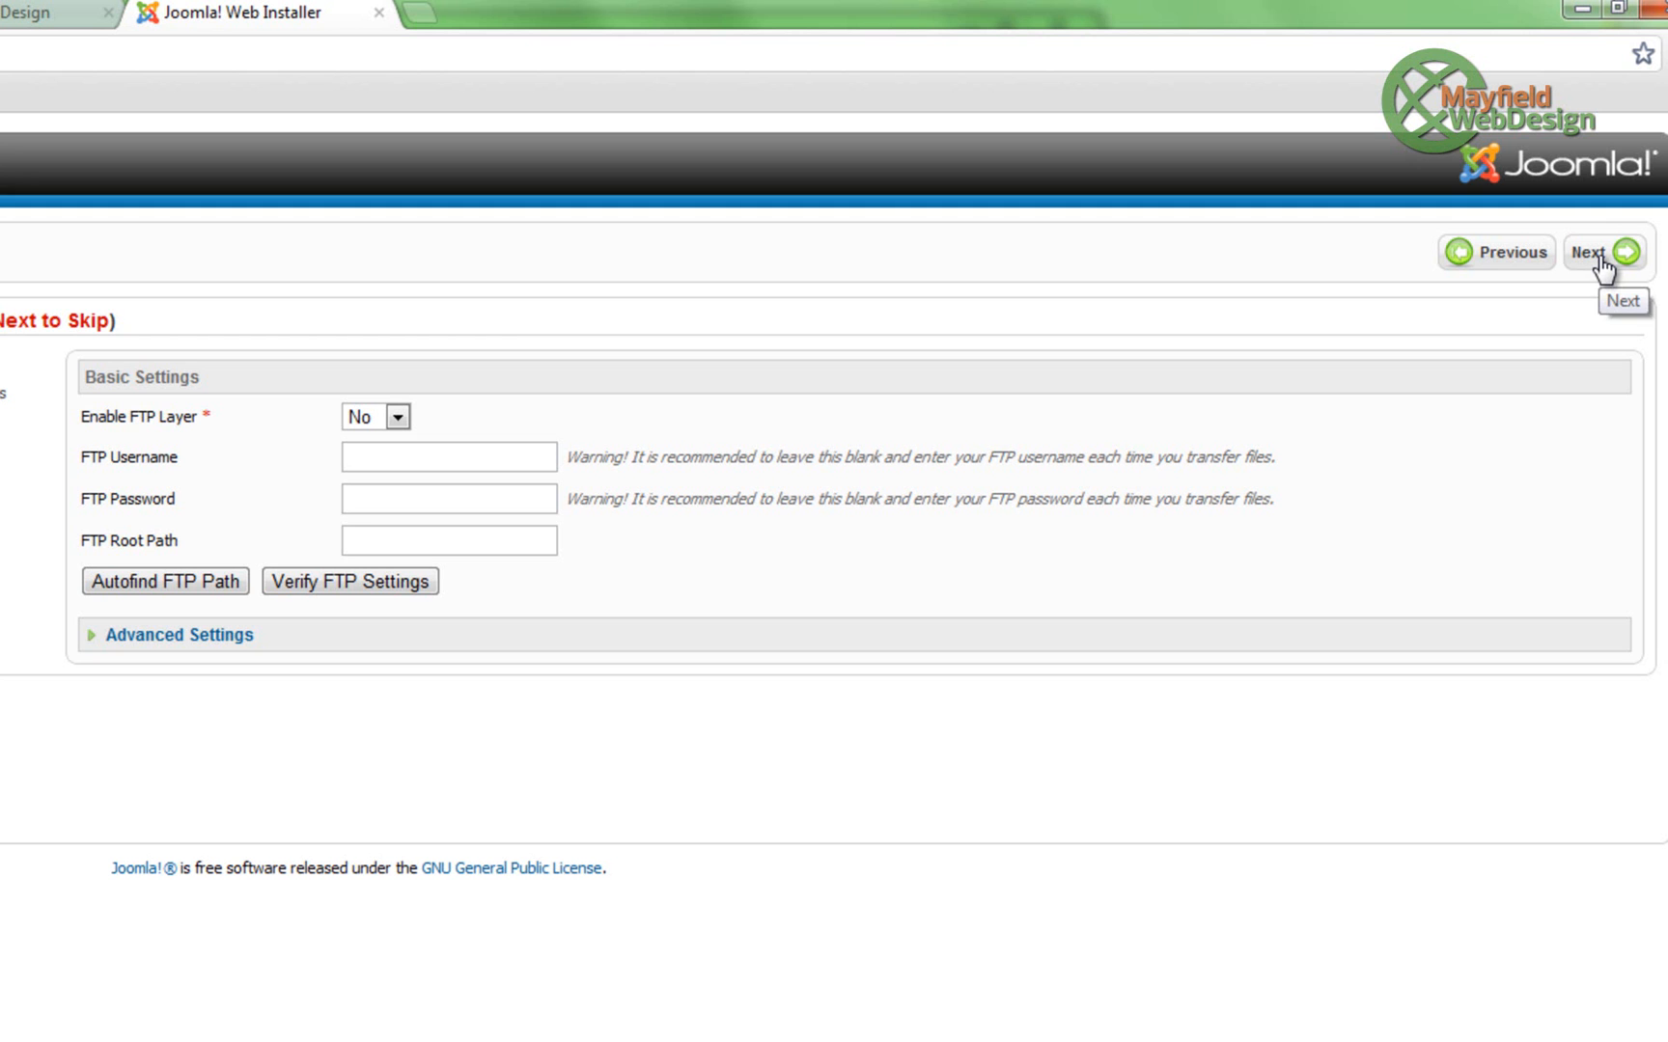
- Skip the FTP configuration and name the site 'Joomla Tutorial'
click(1600, 258)
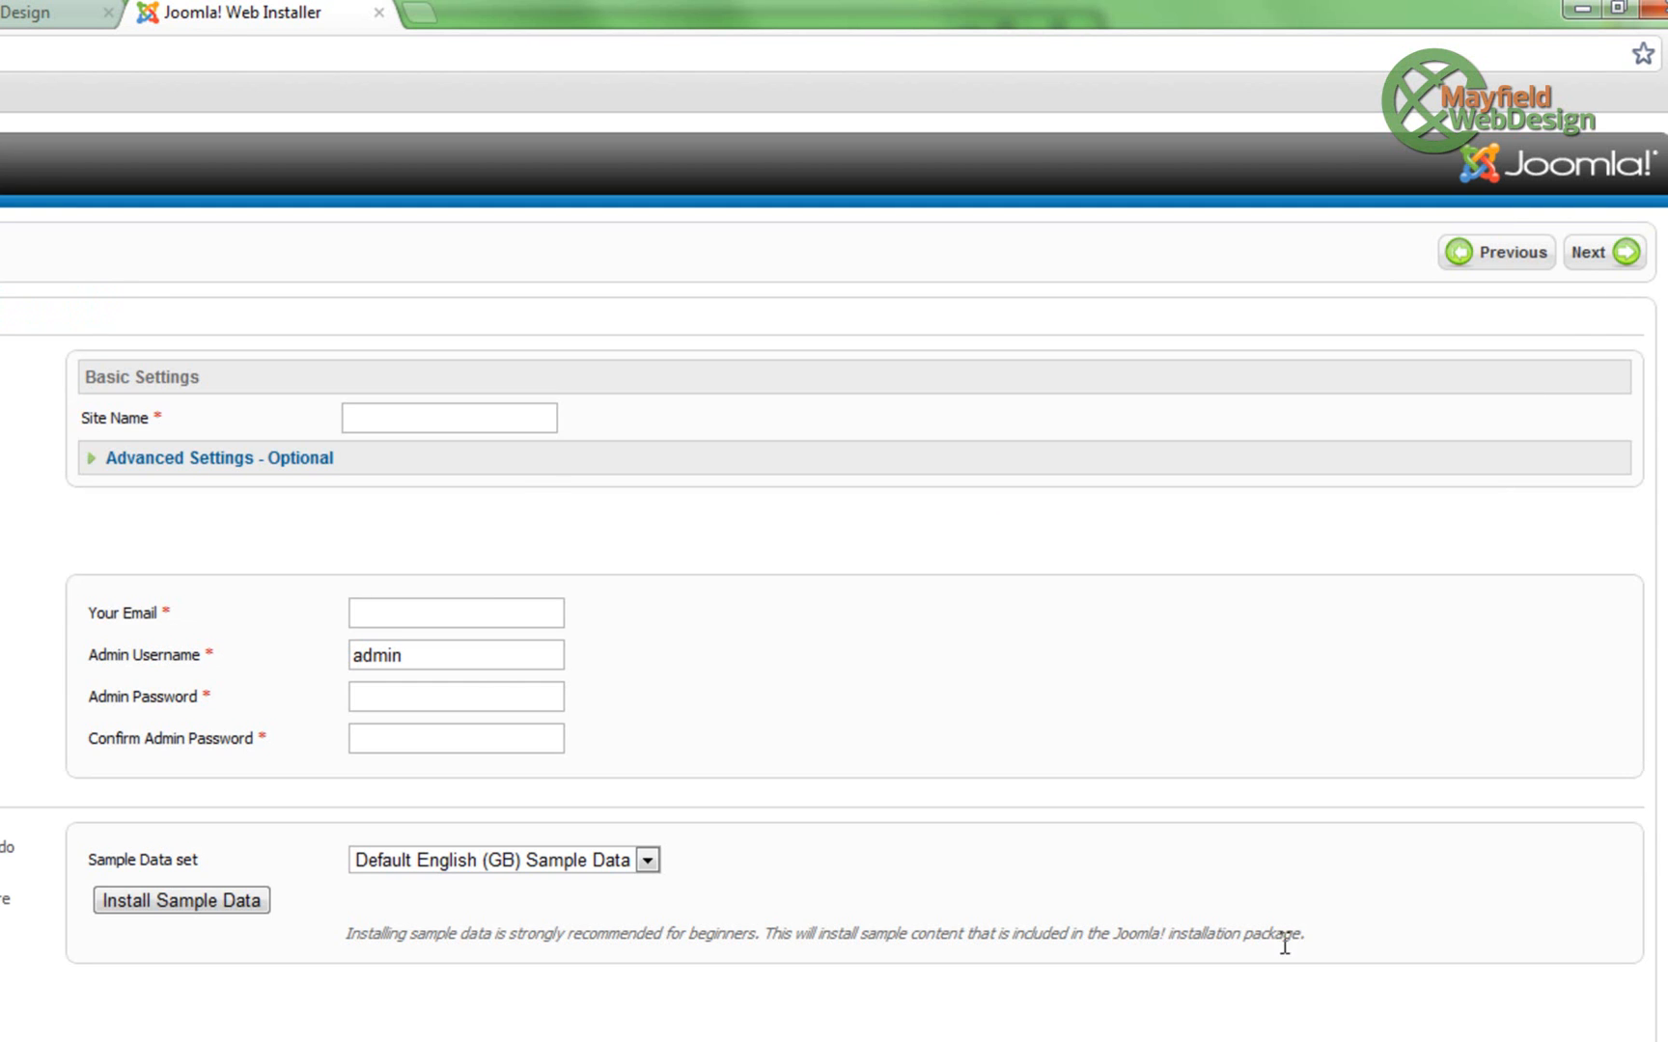
click(482, 418)
text(Jooml)
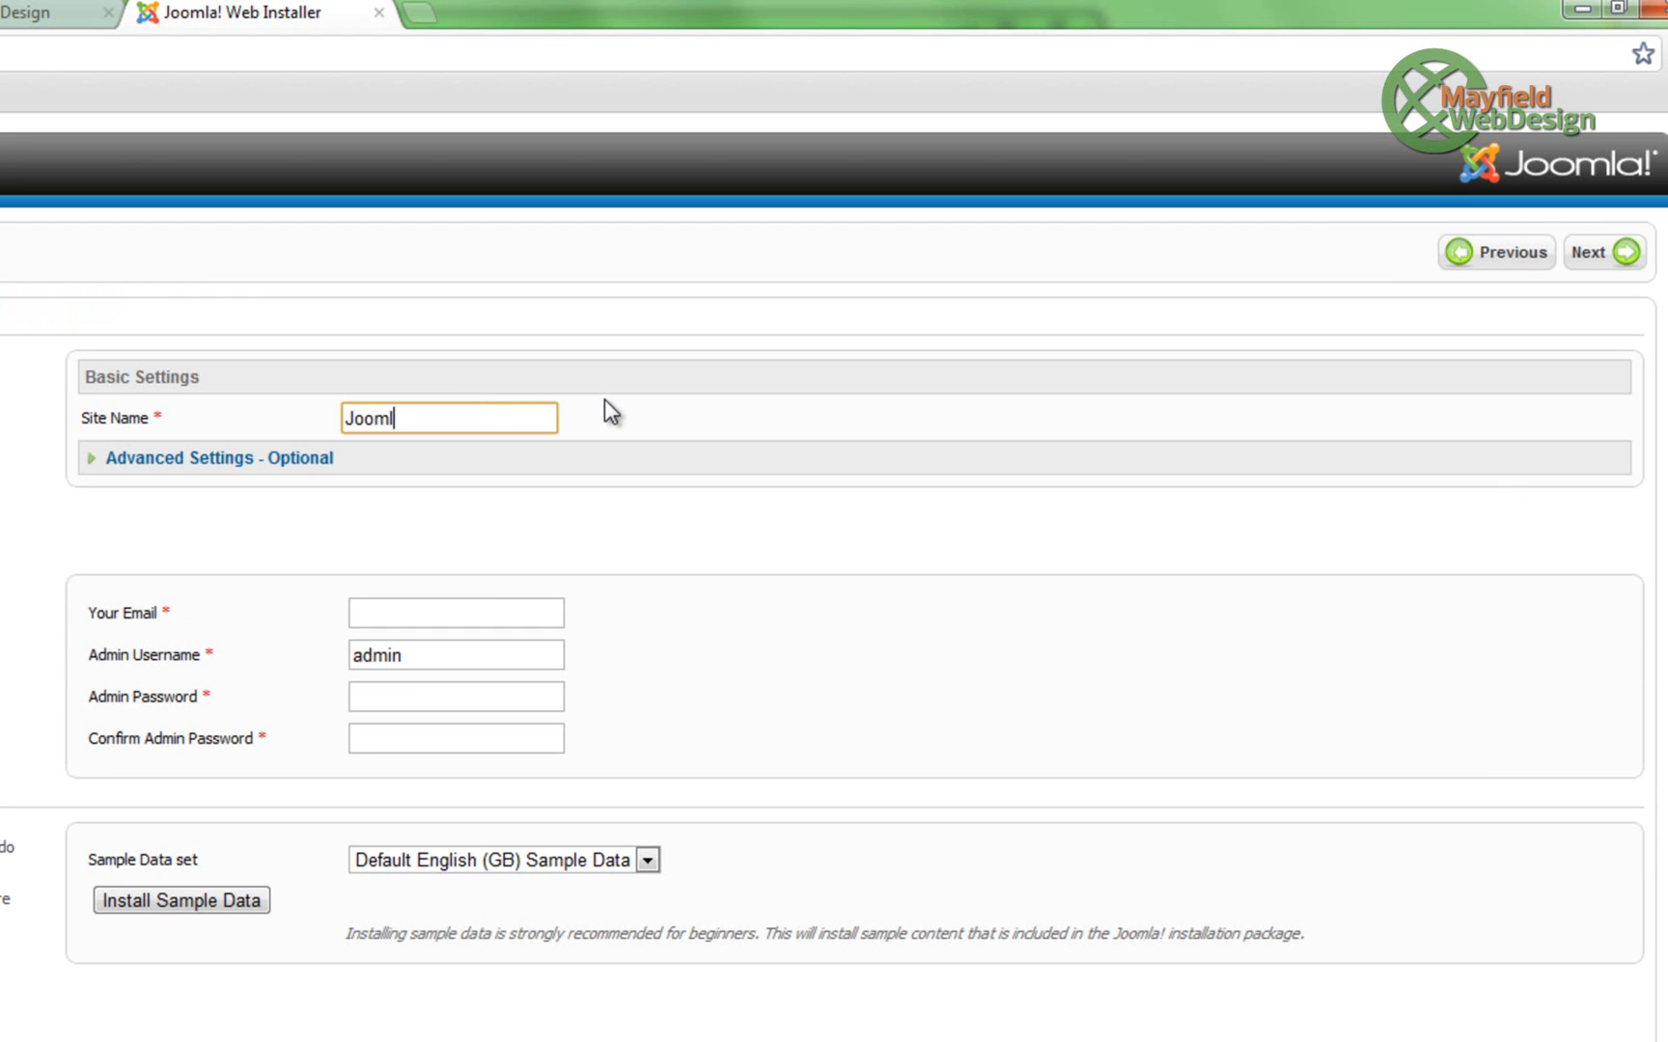
text(a tuta)
key(BackSpace)
key(BackSpace)
key(BackSpace)
key(BackSpace)
text(To)
text(utorial)
- Enter the admin email address and password (twice), then install the default English (GB) sample data
click(398, 612)
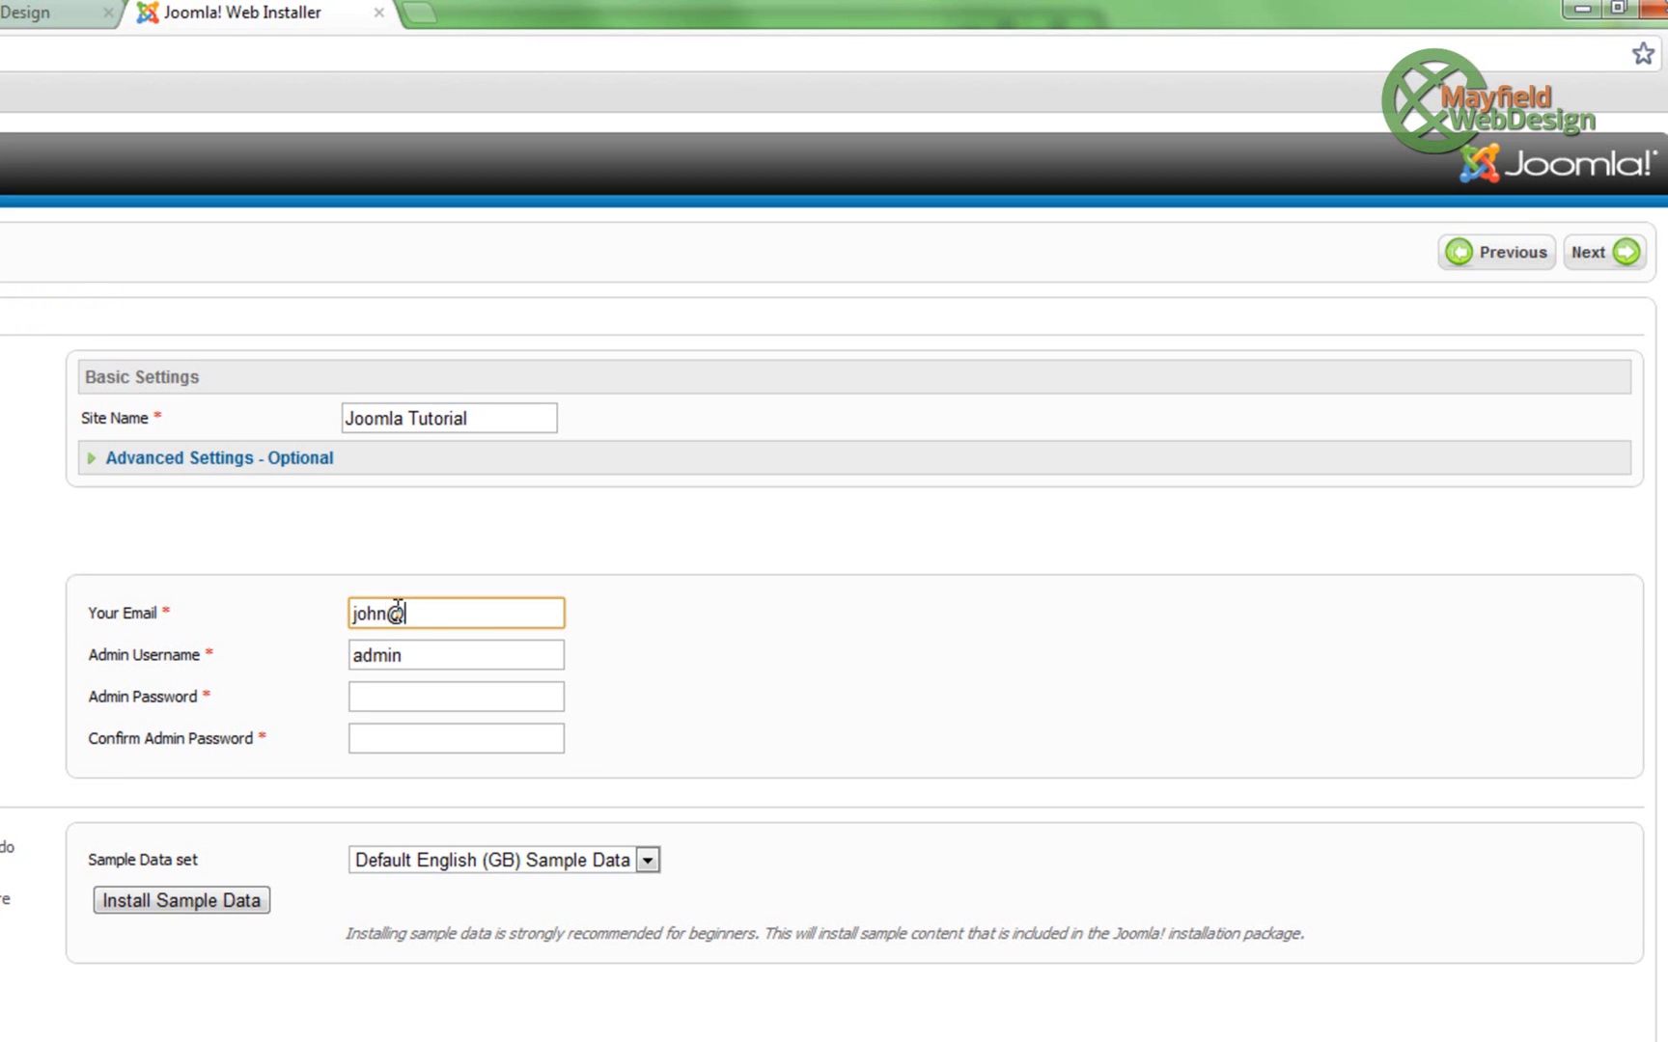
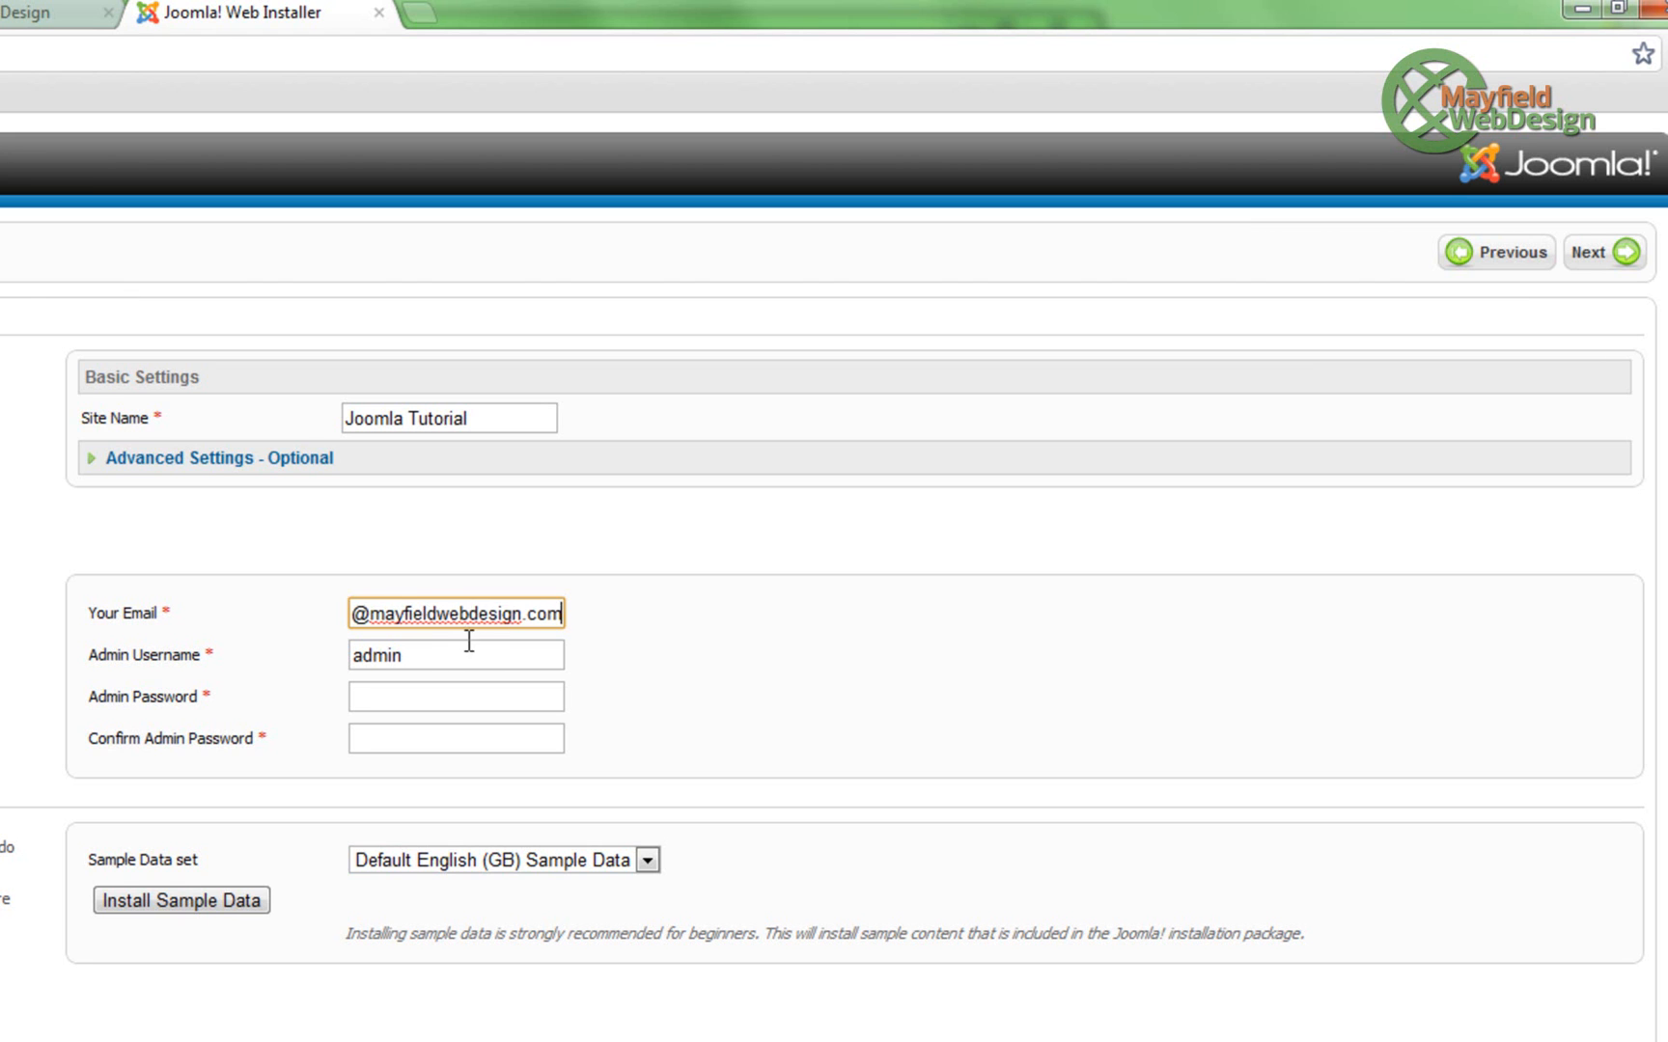
click(398, 698)
text(••••••)
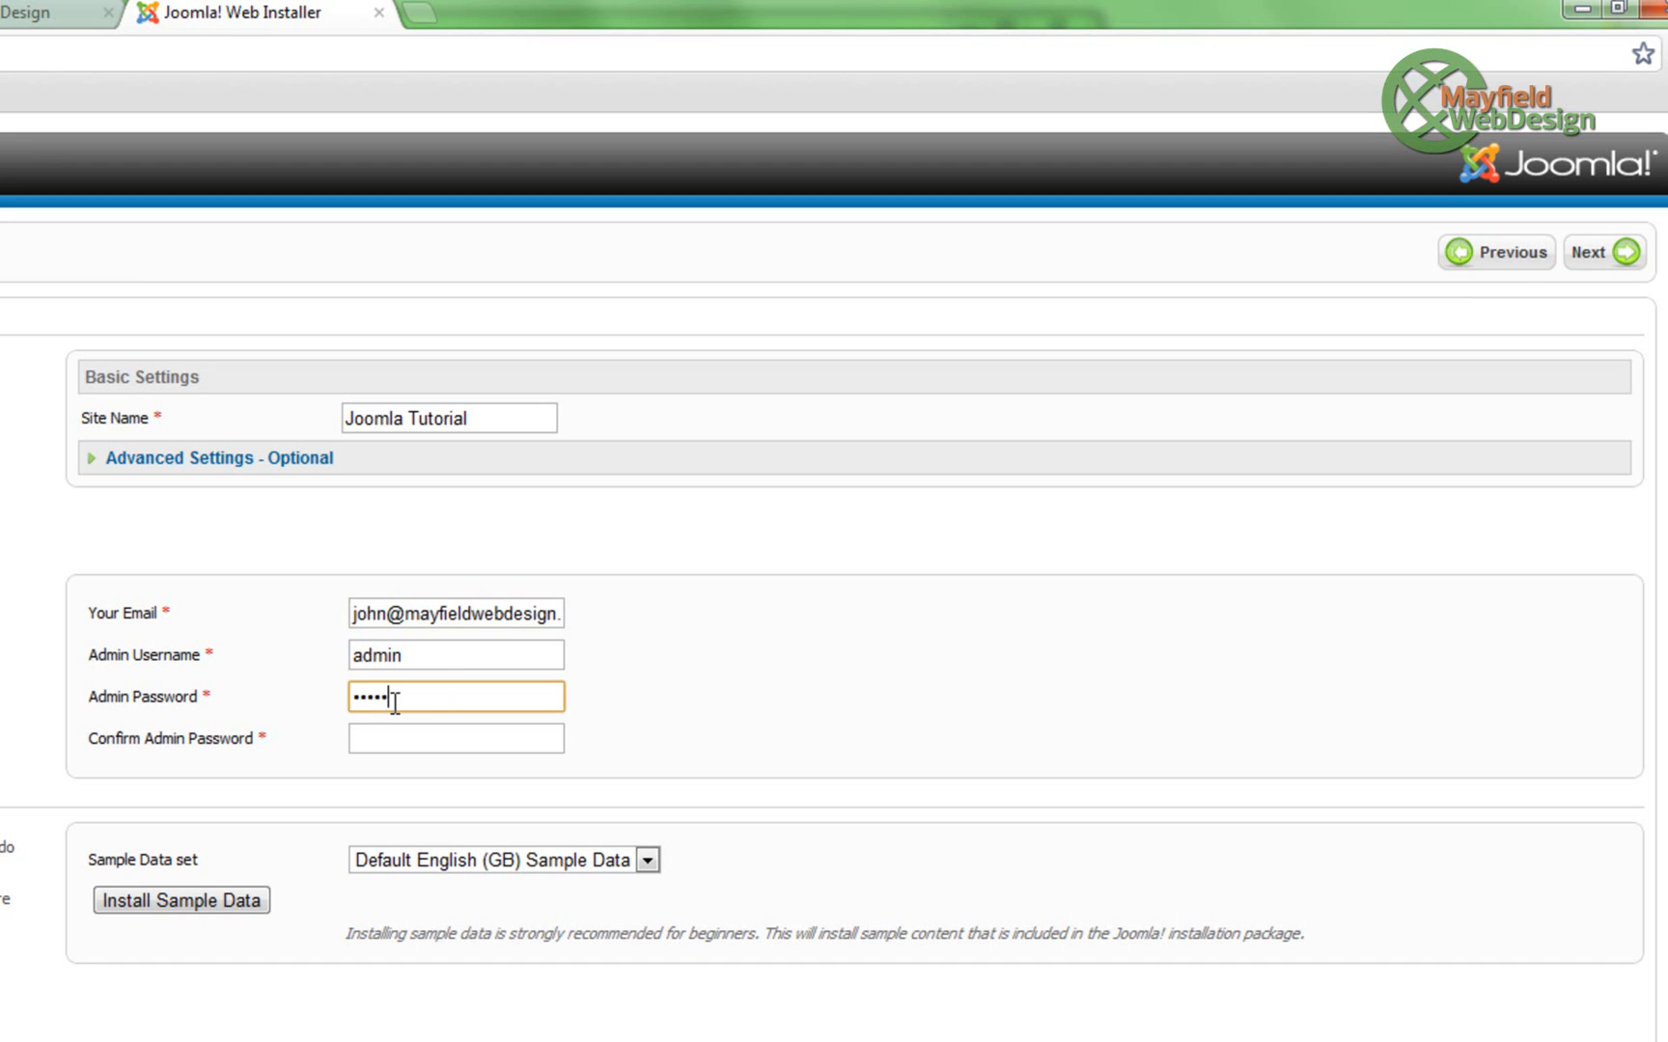
click(394, 749)
text(••••••)
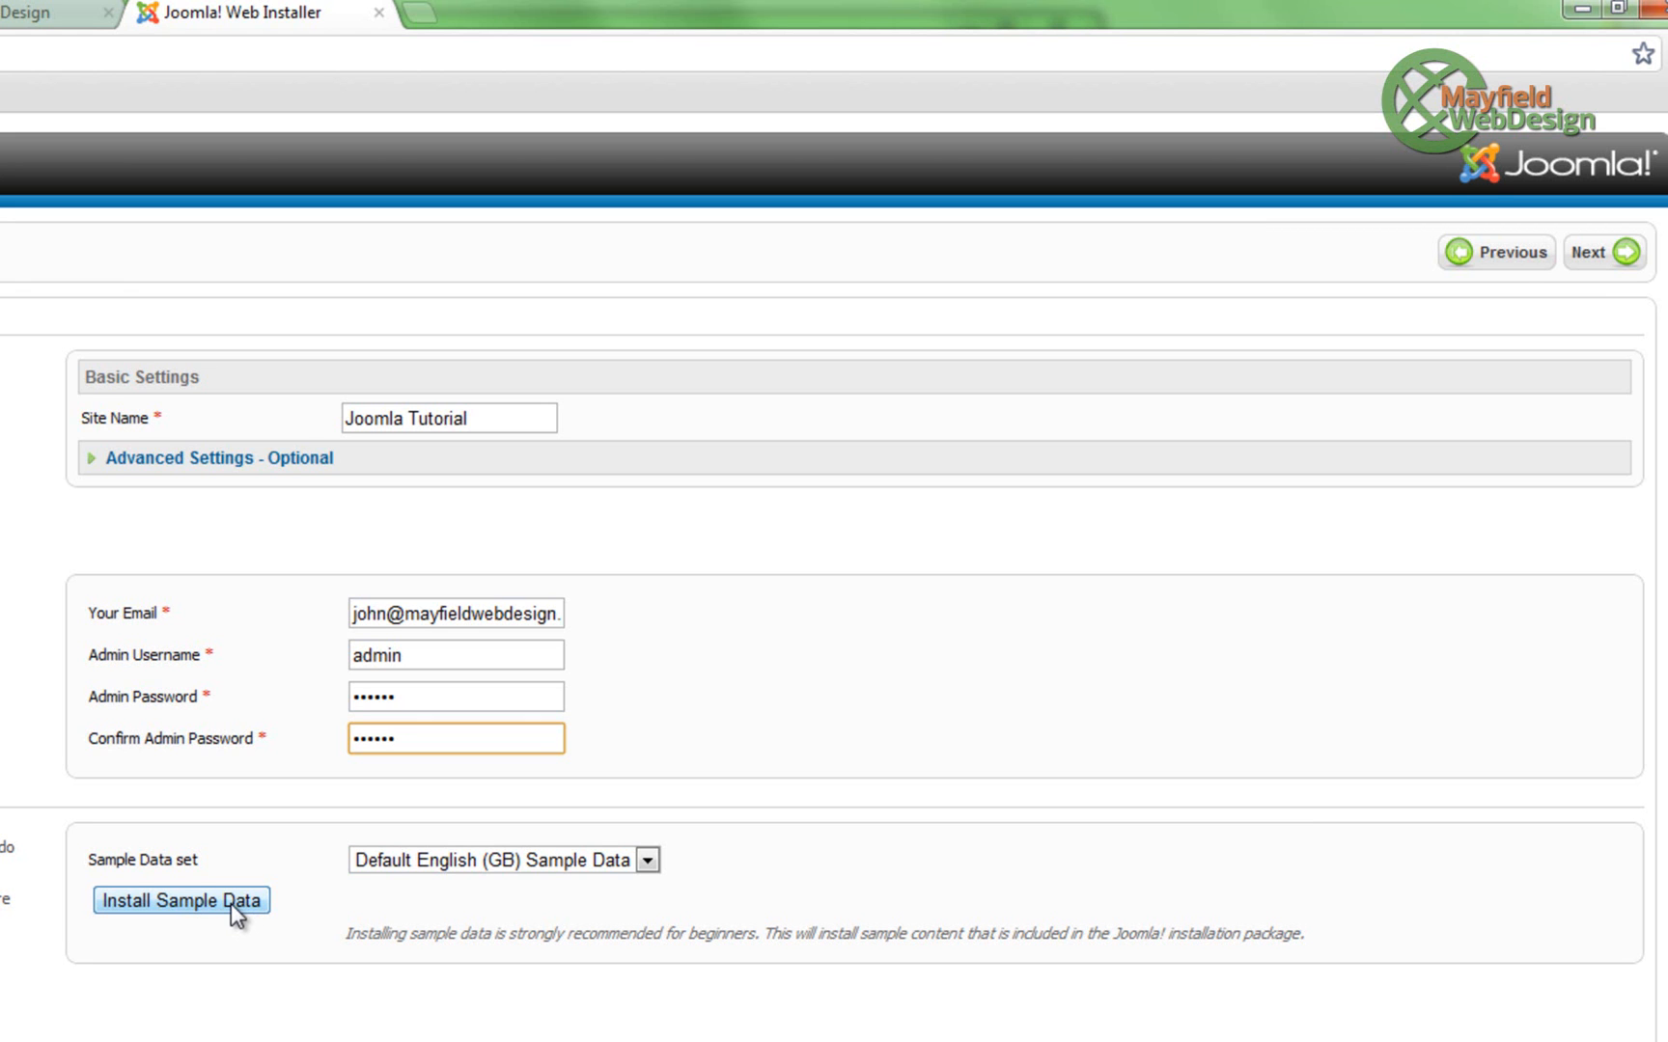
click(231, 902)
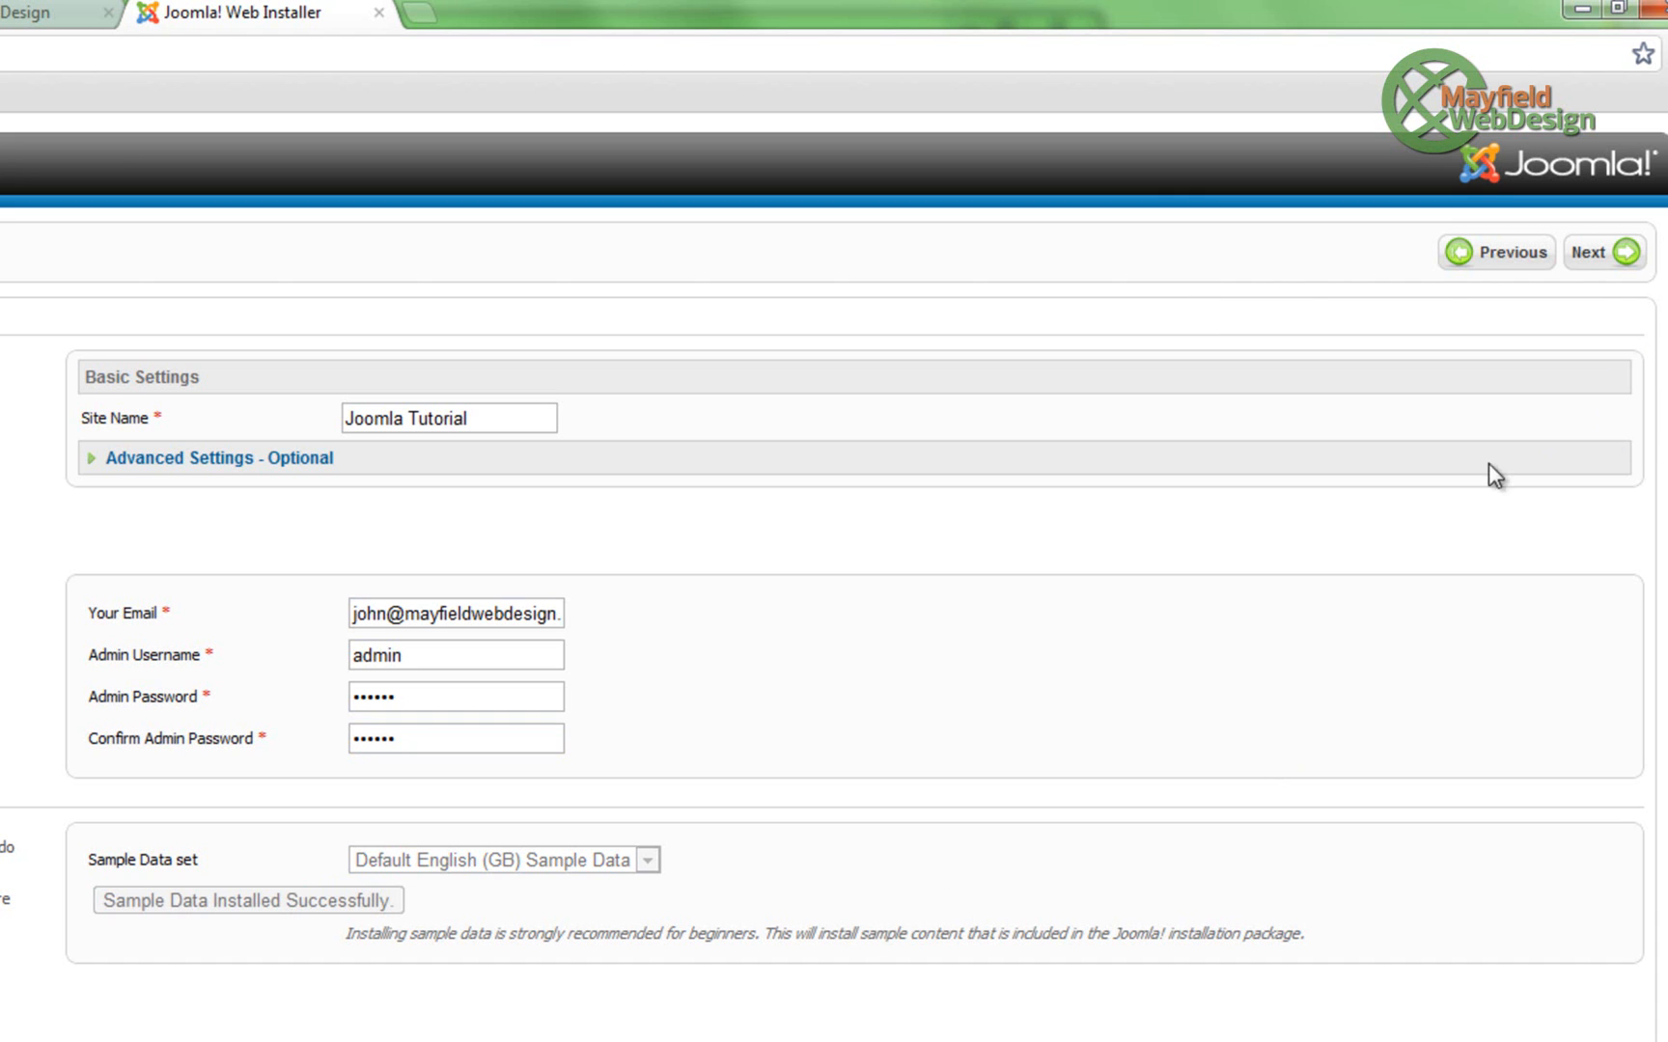
- Advance to the finish page, remove the installation folder, and load the new site's front page
click(1625, 254)
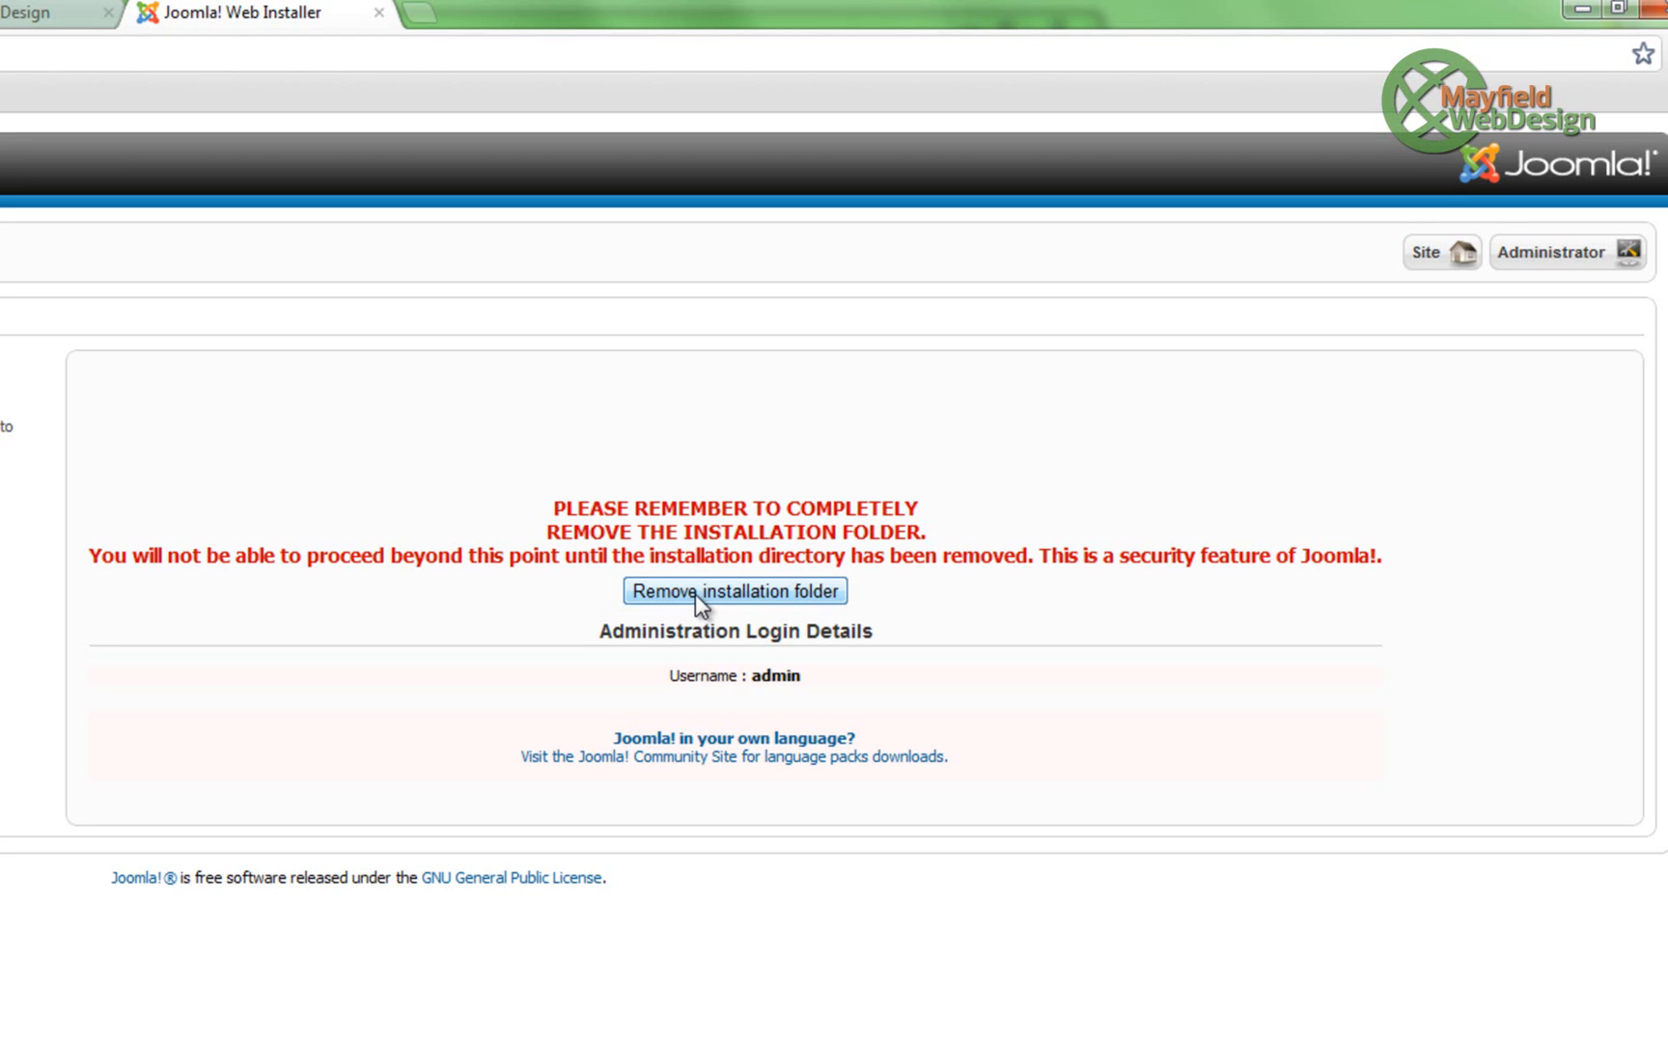
click(695, 594)
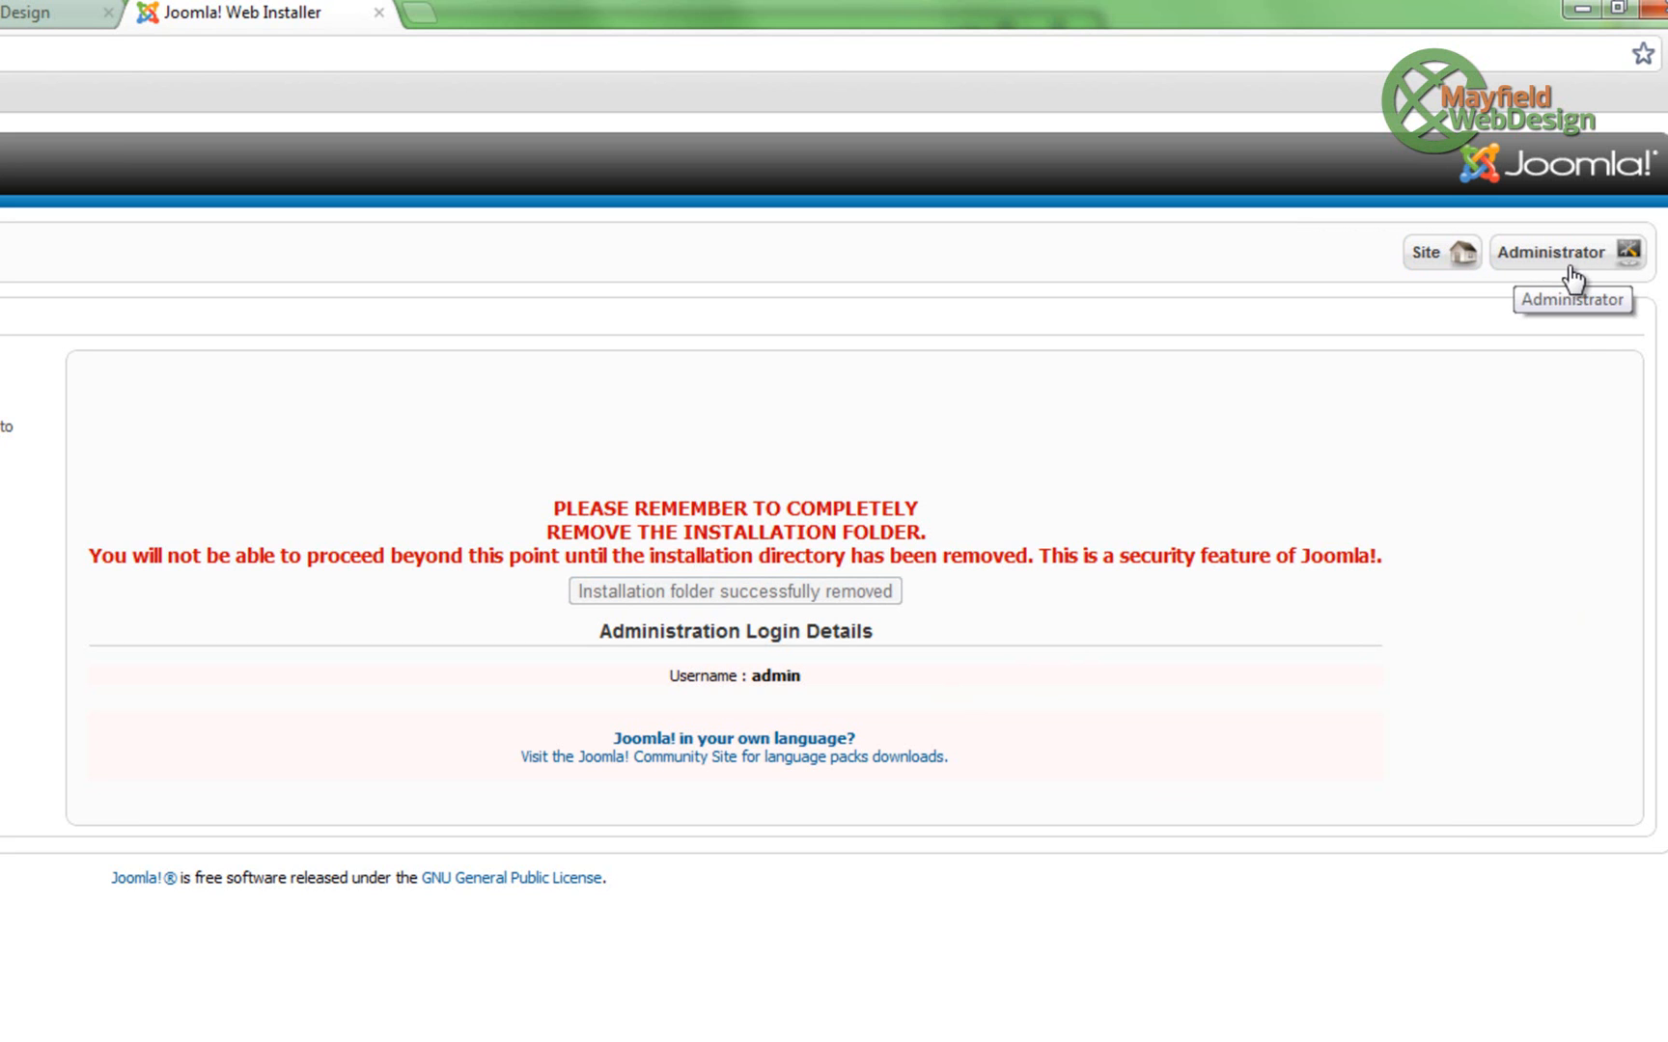
click(1443, 256)
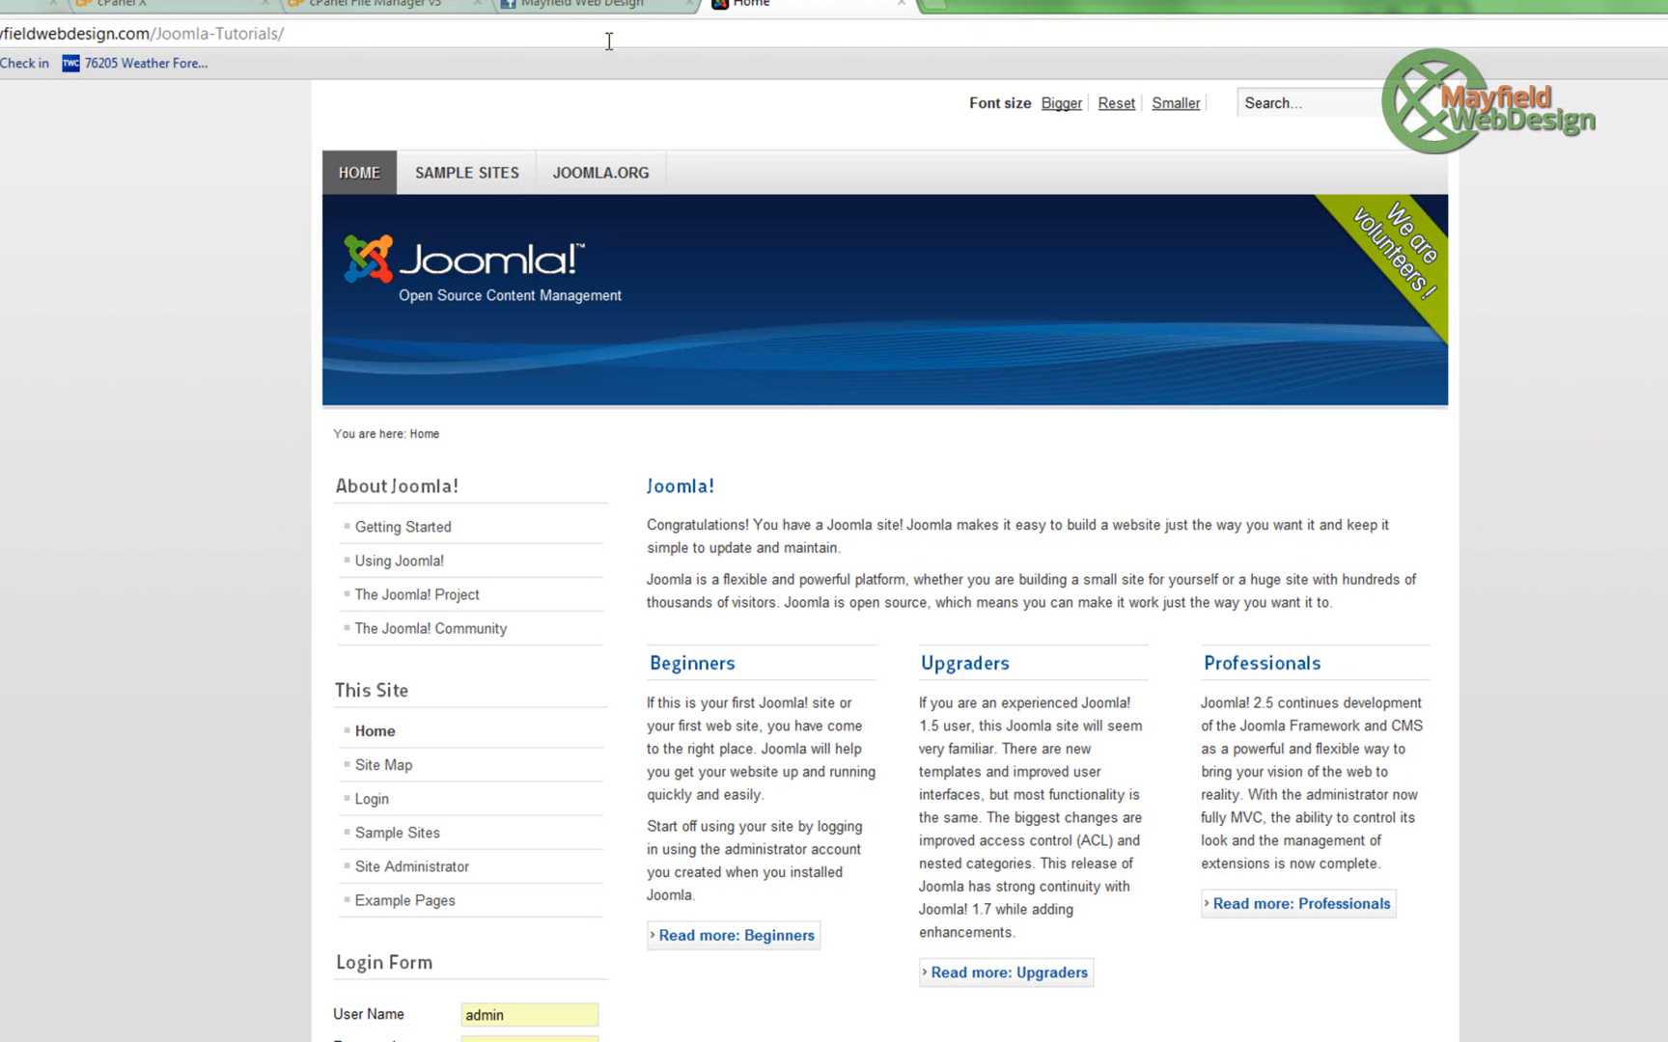
- Switch to the Mayfield Web Design Facebook page in the browser
click(518, 10)
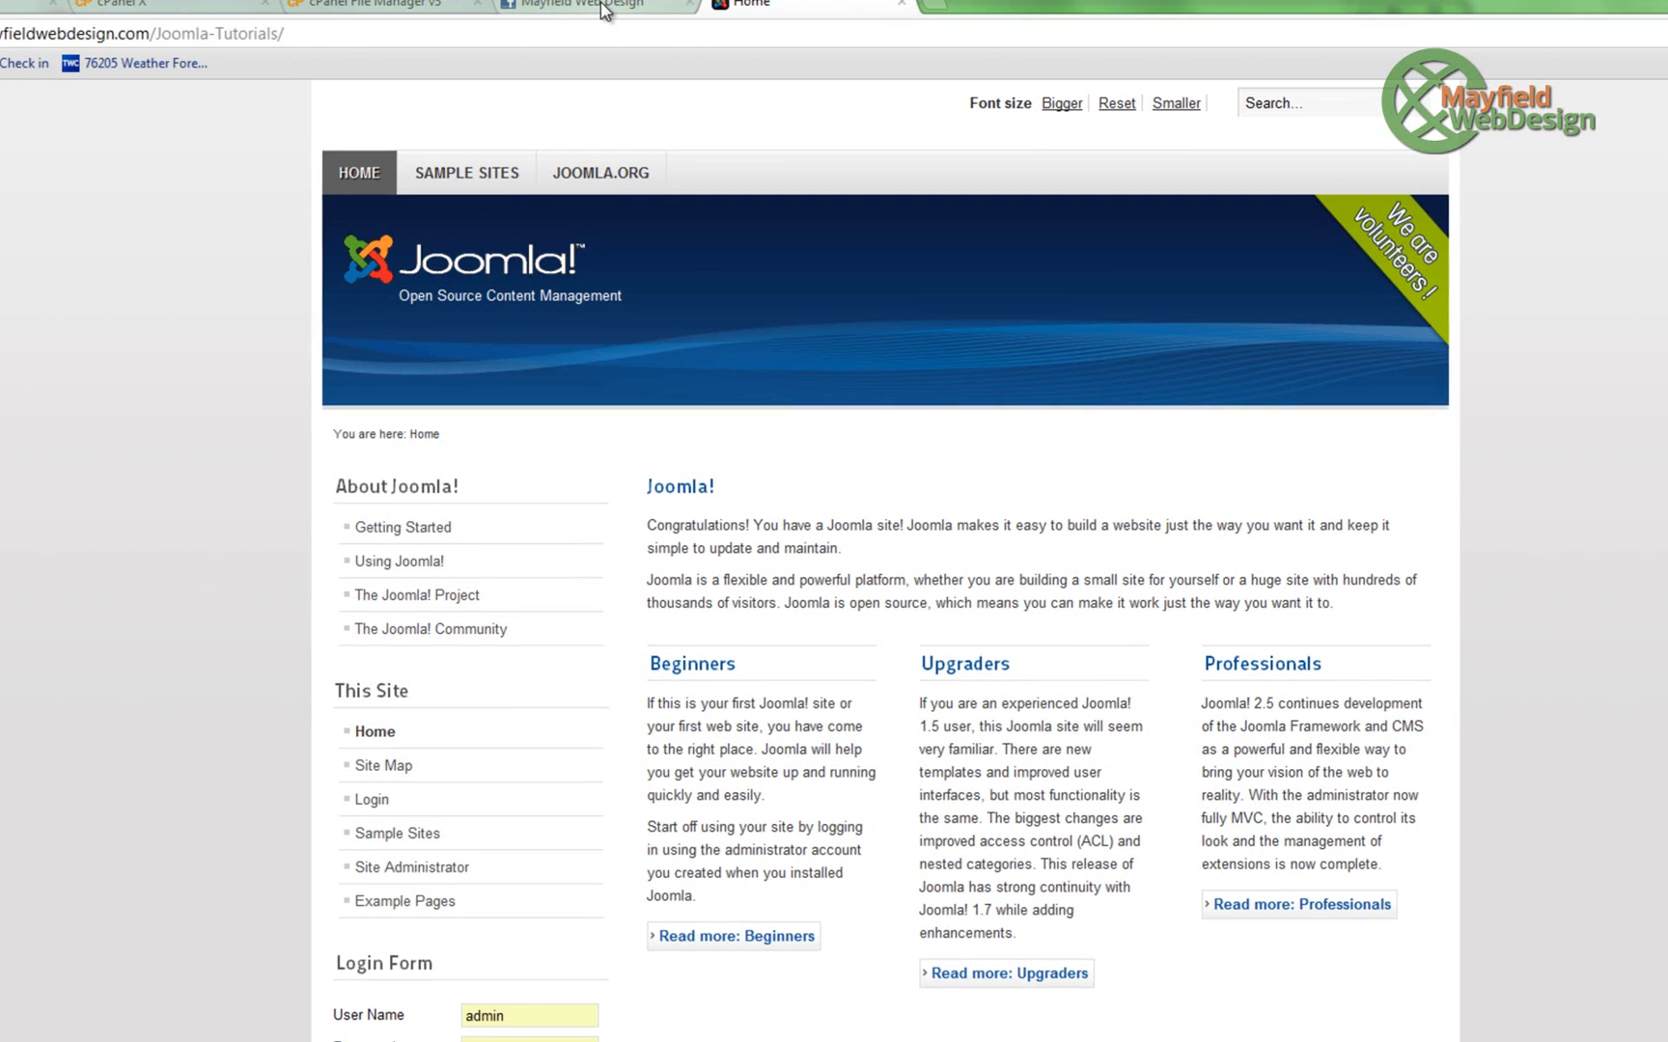